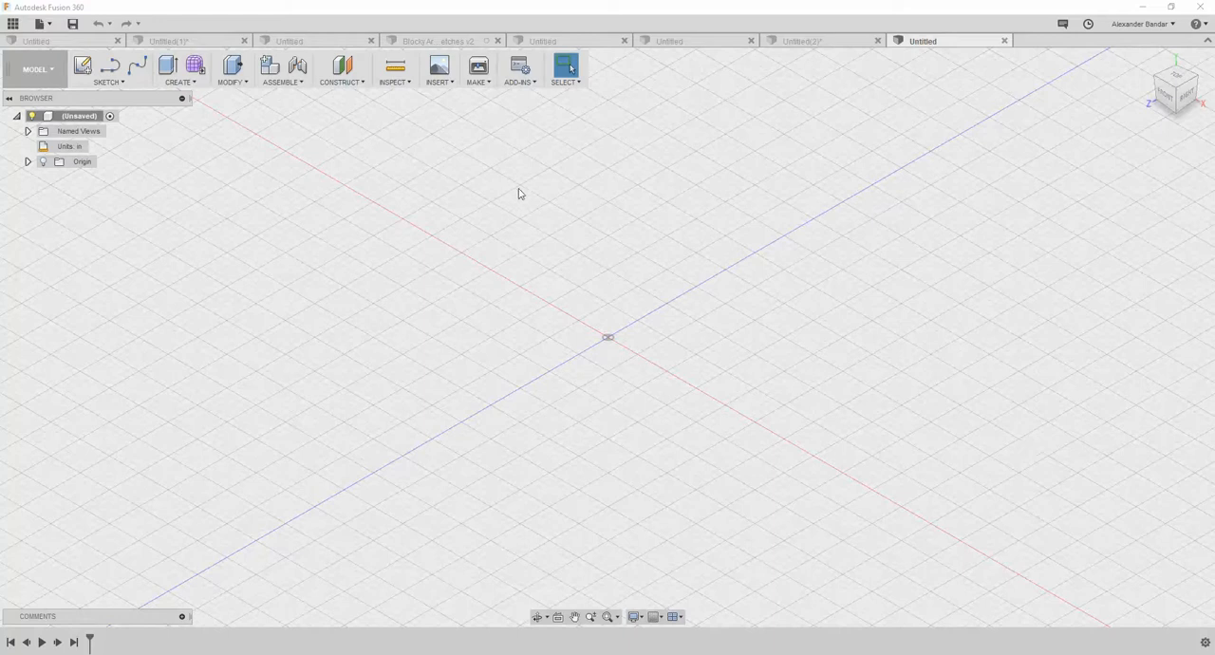
- Create a new design from the file Blocky Arduino and Sketches v2 in the Downloads folder
{"action": "left_click", "coordinate": [39, 23]}
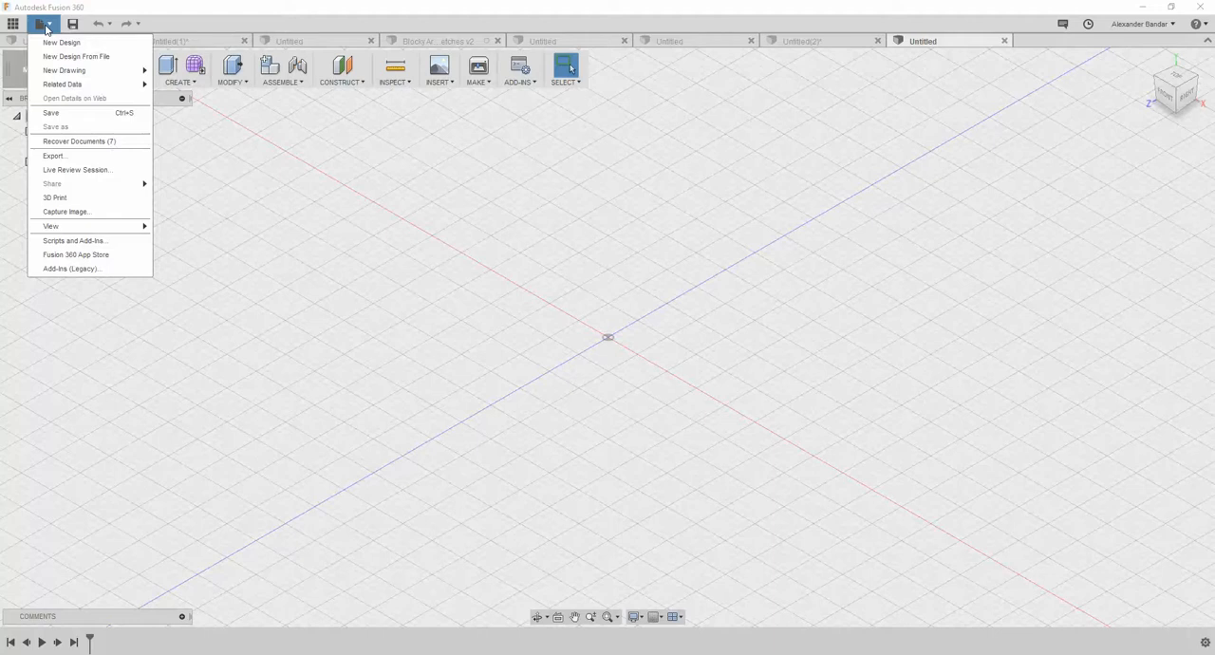
{"action": "left_click", "coordinate": [76, 56]}
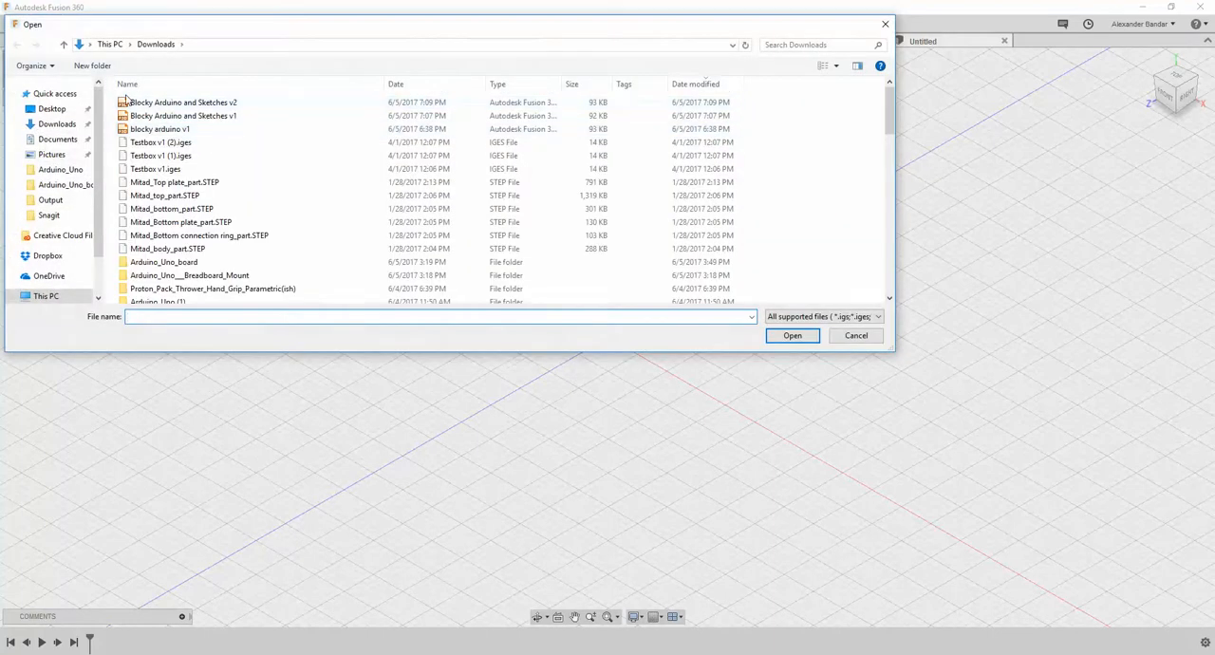
{"action": "left_click", "coordinate": [154, 102]}
{"action": "left_click", "coordinate": [794, 335]}
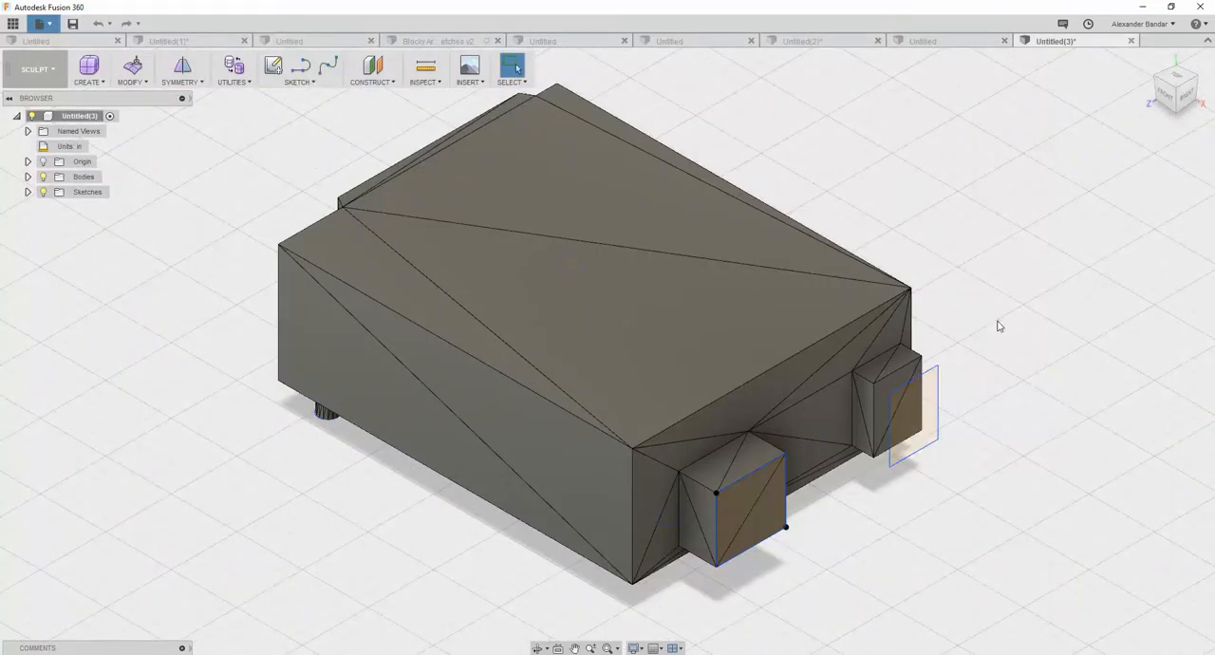
- Switch the imported Arduino design to the Model workspace
{"action": "middle_click_drag", "start_coordinate": [998, 325], "coordinate": [961, 235], "text": "shift"}
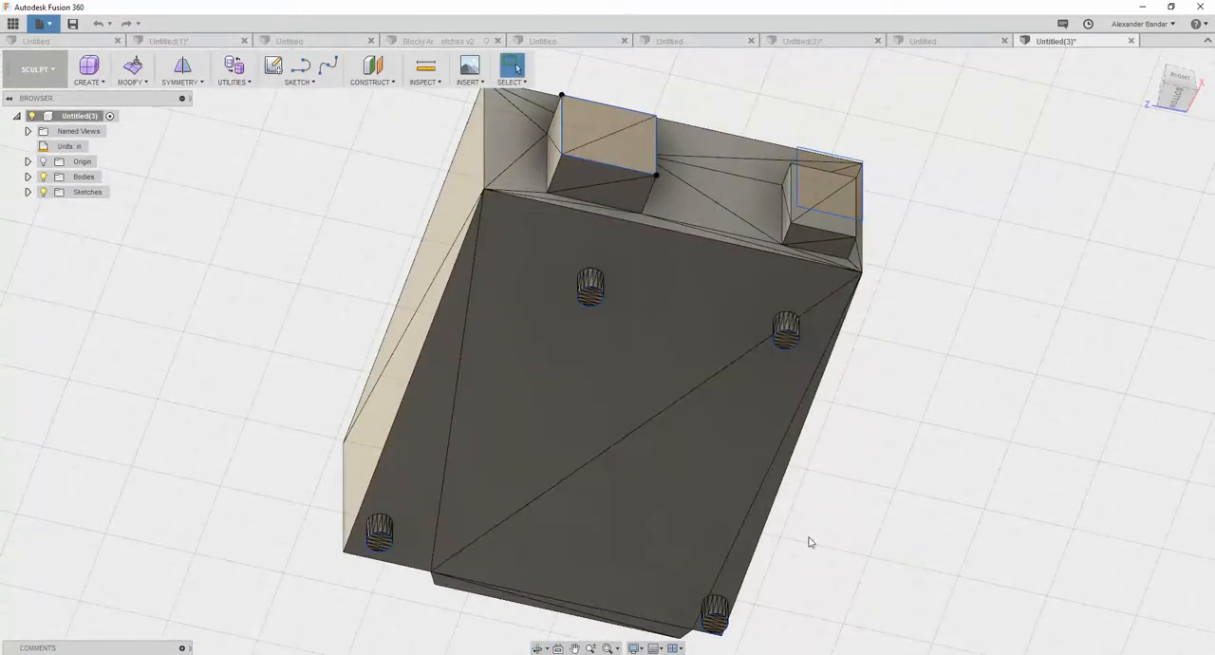
{"action": "middle_click_drag", "start_coordinate": [944, 332], "coordinate": [935, 389], "text": "shift"}
{"action": "middle_click_drag", "start_coordinate": [969, 350], "coordinate": [839, 347], "text": "shift"}
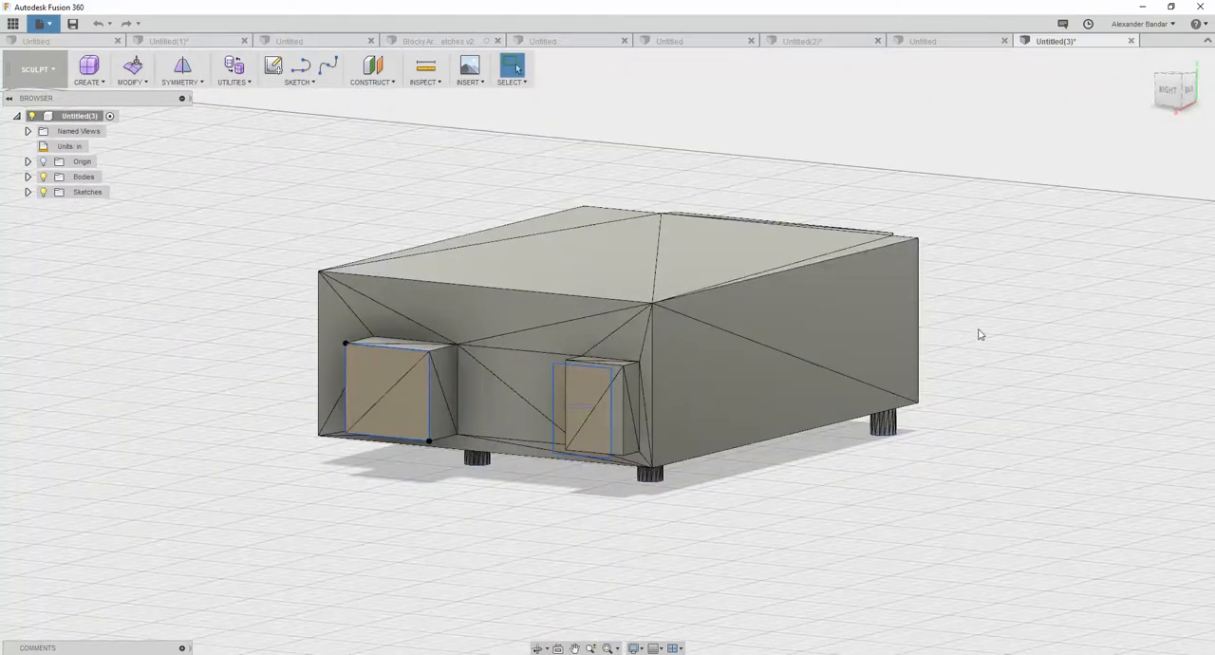
{"action": "middle_click_drag", "start_coordinate": [960, 397], "coordinate": [984, 416], "text": "shift"}
{"action": "scroll", "coordinate": [983, 415], "scroll_direction": "down", "scroll_amount": 6}
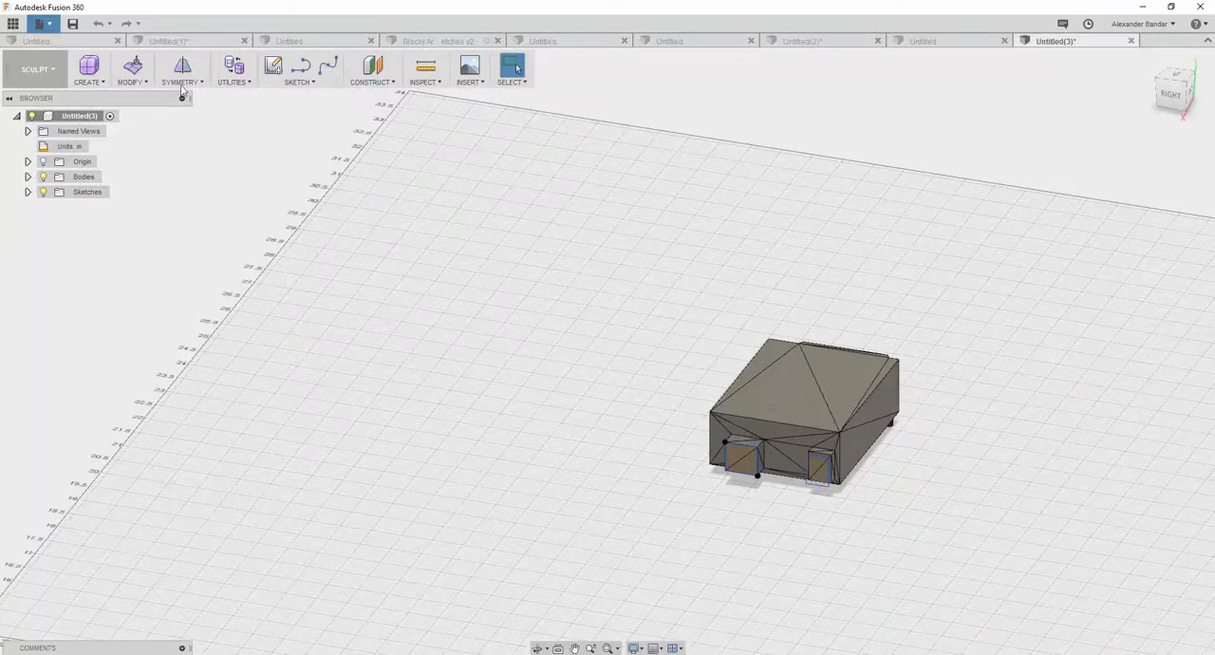
{"action": "left_click", "coordinate": [55, 71]}
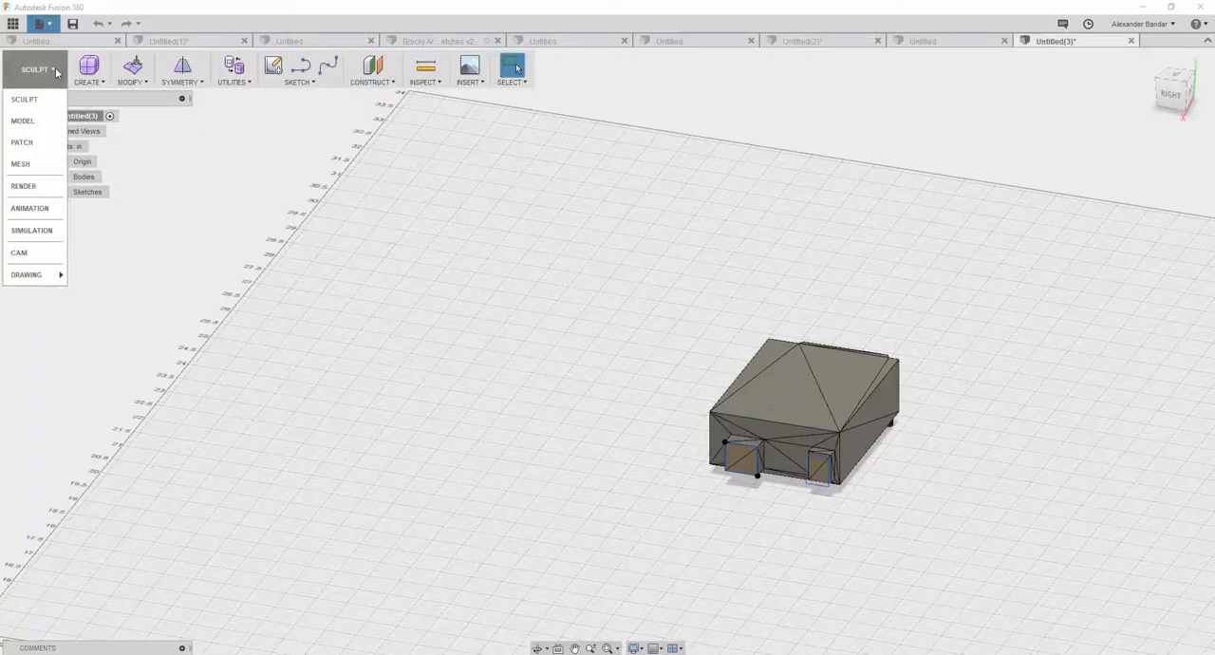
{"action": "left_click", "coordinate": [39, 121]}
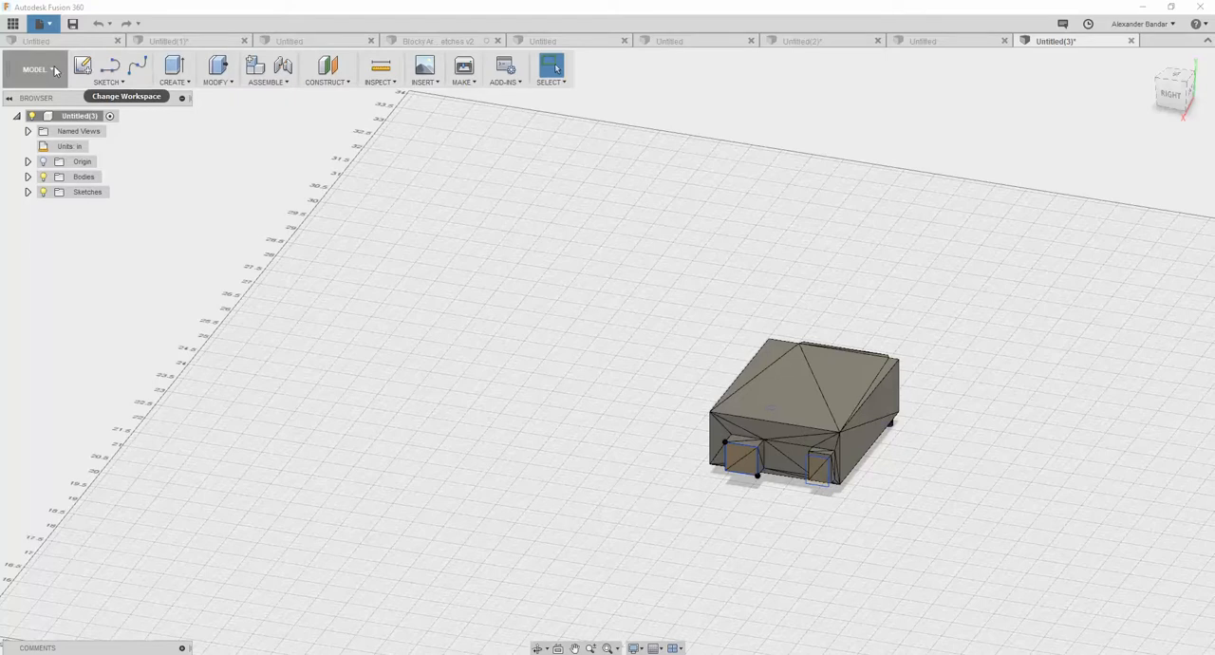
{"action": "left_click", "coordinate": [186, 84]}
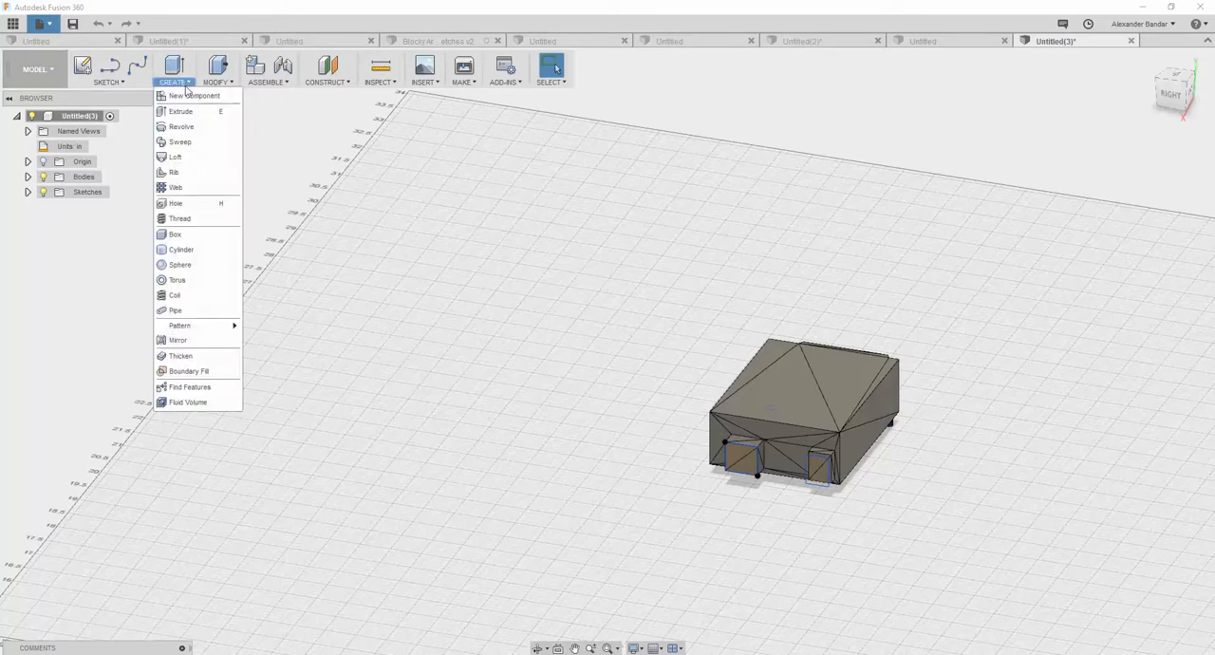
{"action": "left_click", "coordinate": [180, 235]}
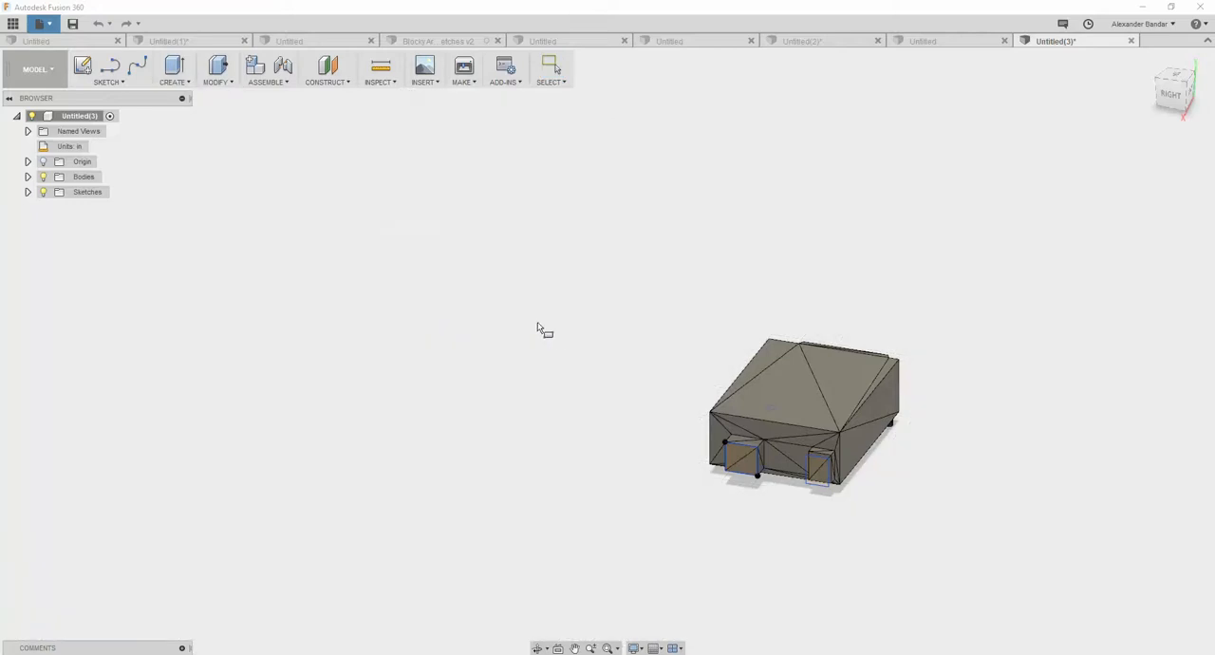
{"action": "left_click", "coordinate": [695, 372]}
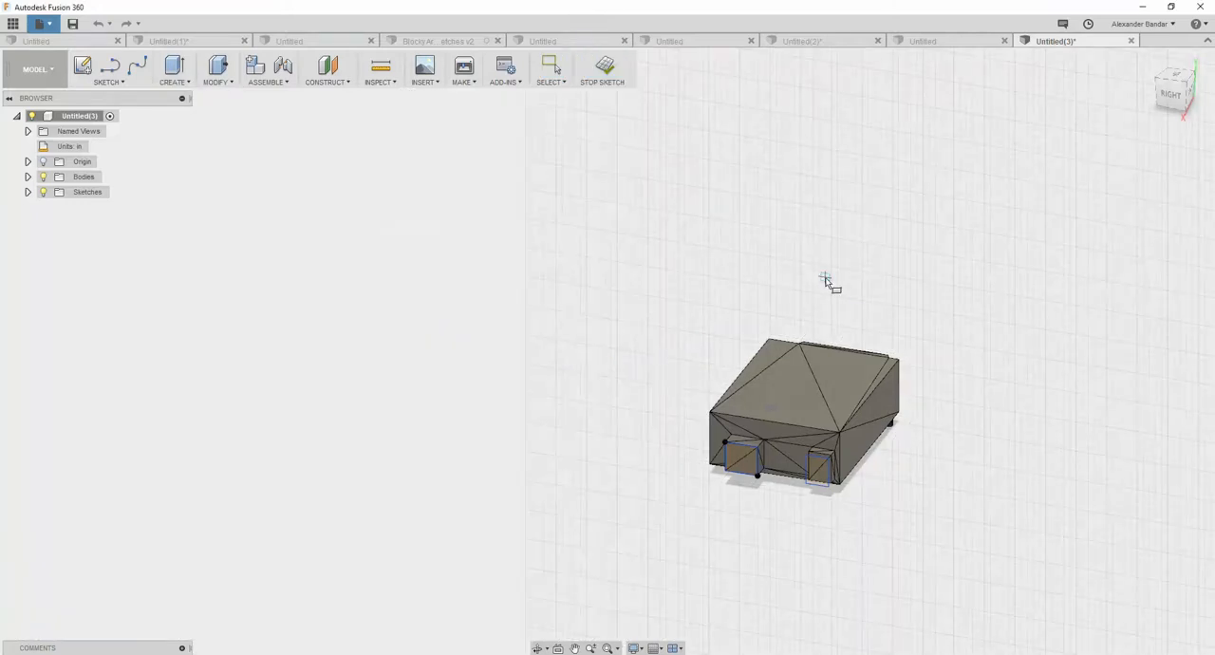
{"action": "left_click", "coordinate": [1174, 76]}
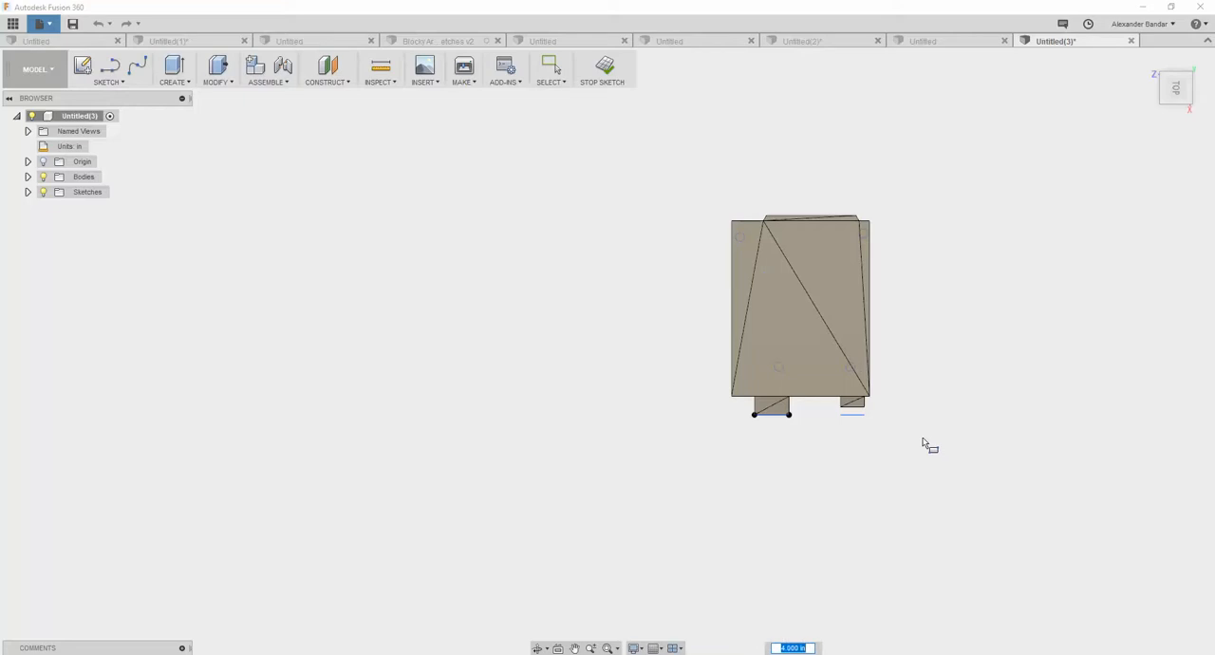
{"action": "key", "text": "Escape"}
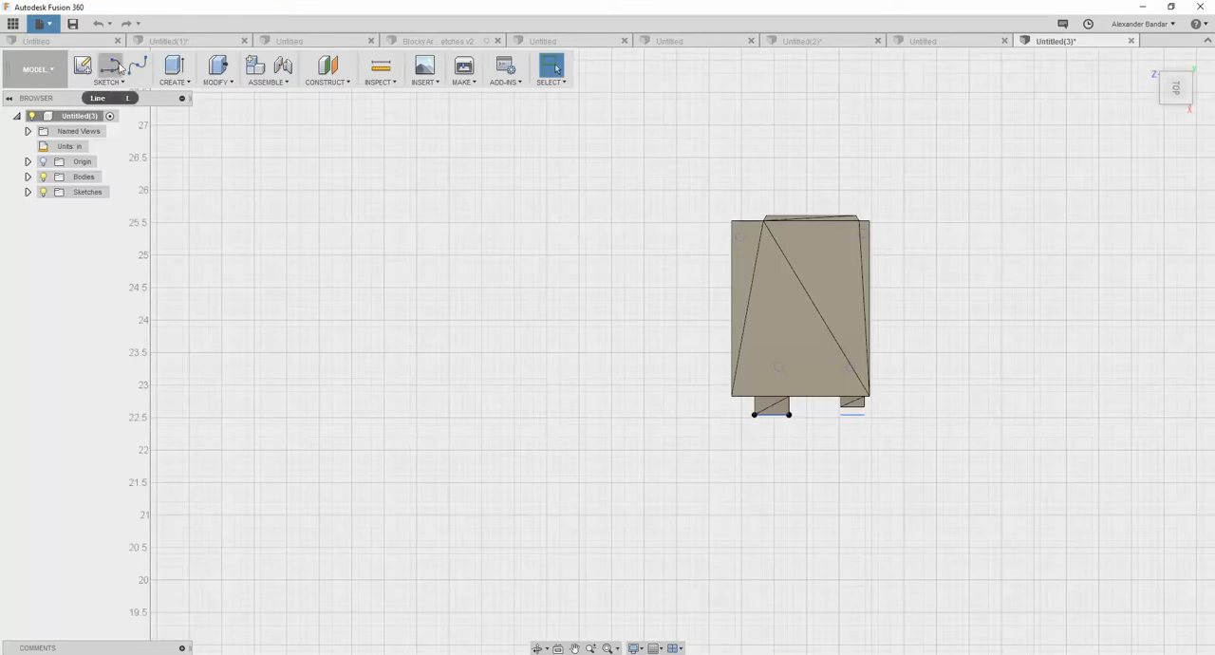
- Create a box as a new body around the Arduino's footprint, about 4.10 in long and 3.70 in wide, extending about 1.80 in downward
{"action": "left_click", "coordinate": [174, 72]}
{"action": "left_click", "coordinate": [202, 238]}
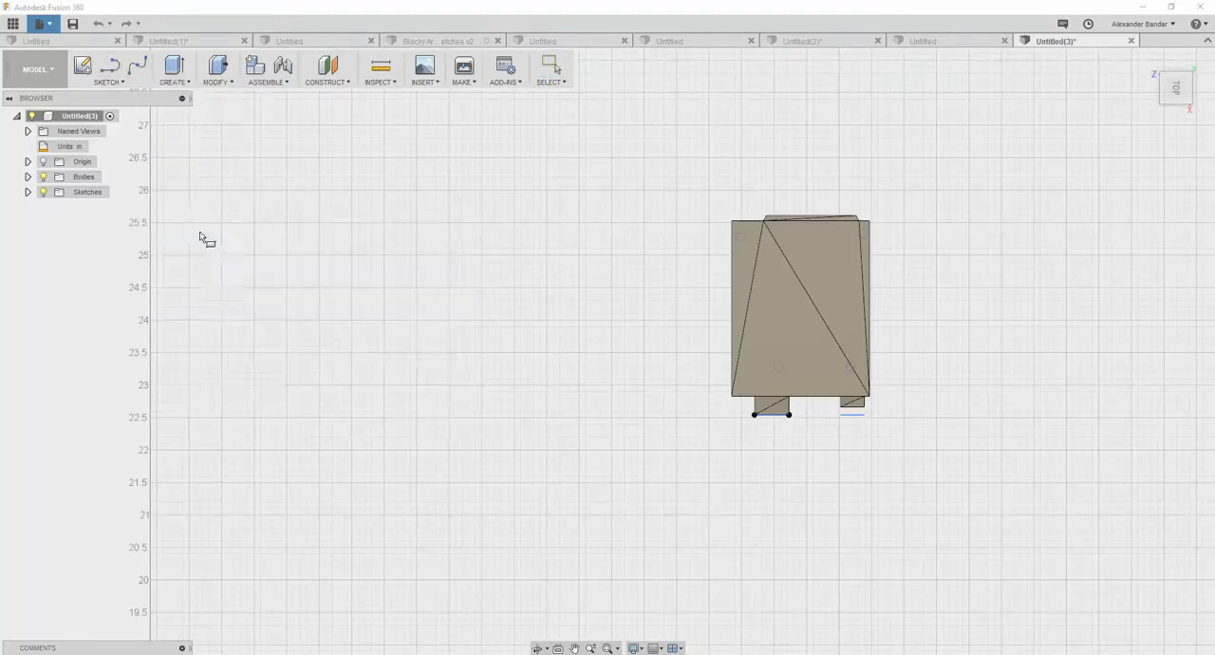
{"action": "left_click", "coordinate": [669, 186]}
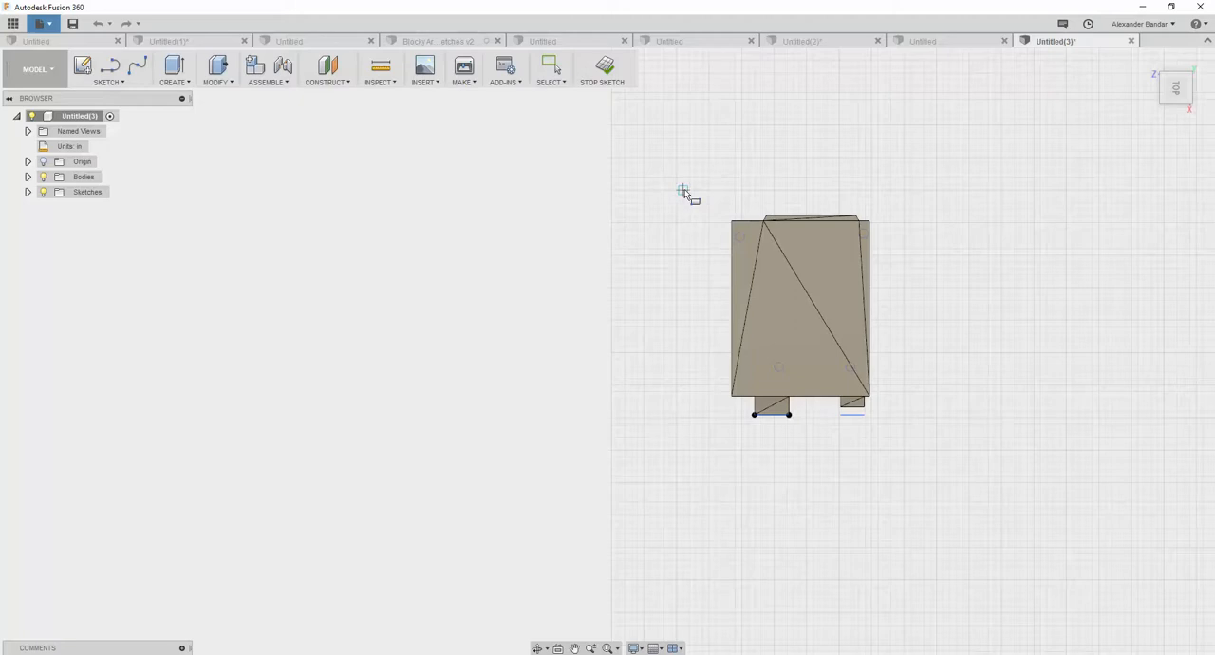
{"action": "left_click", "coordinate": [683, 192]}
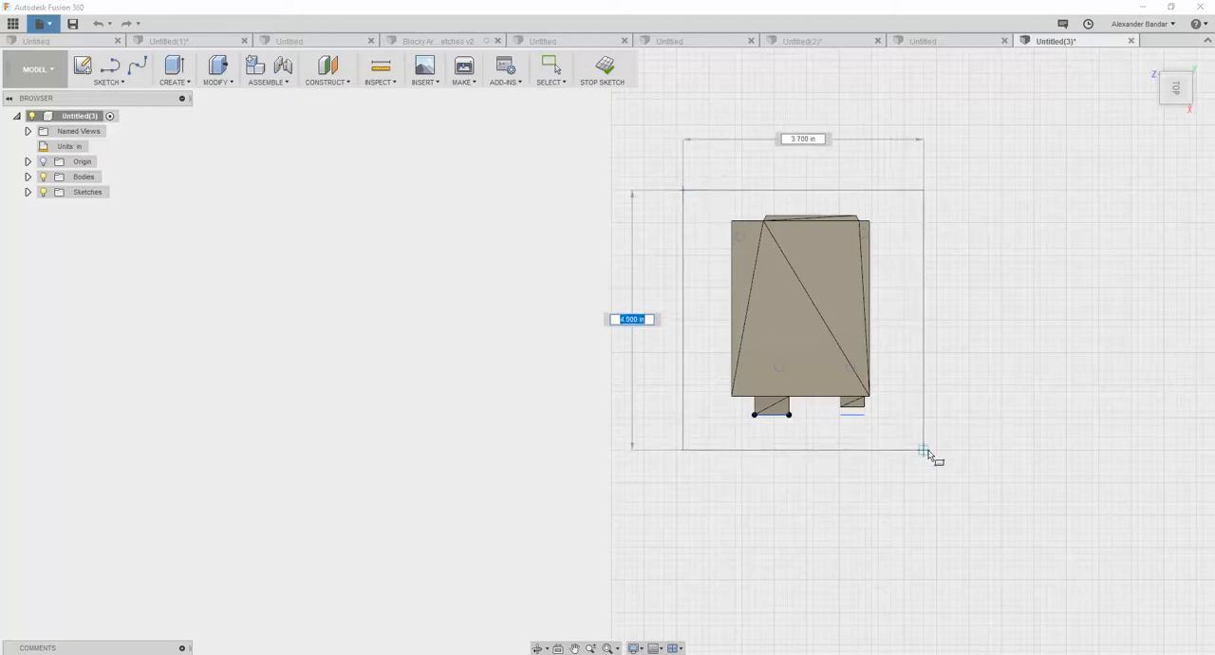
{"action": "left_click", "coordinate": [925, 456]}
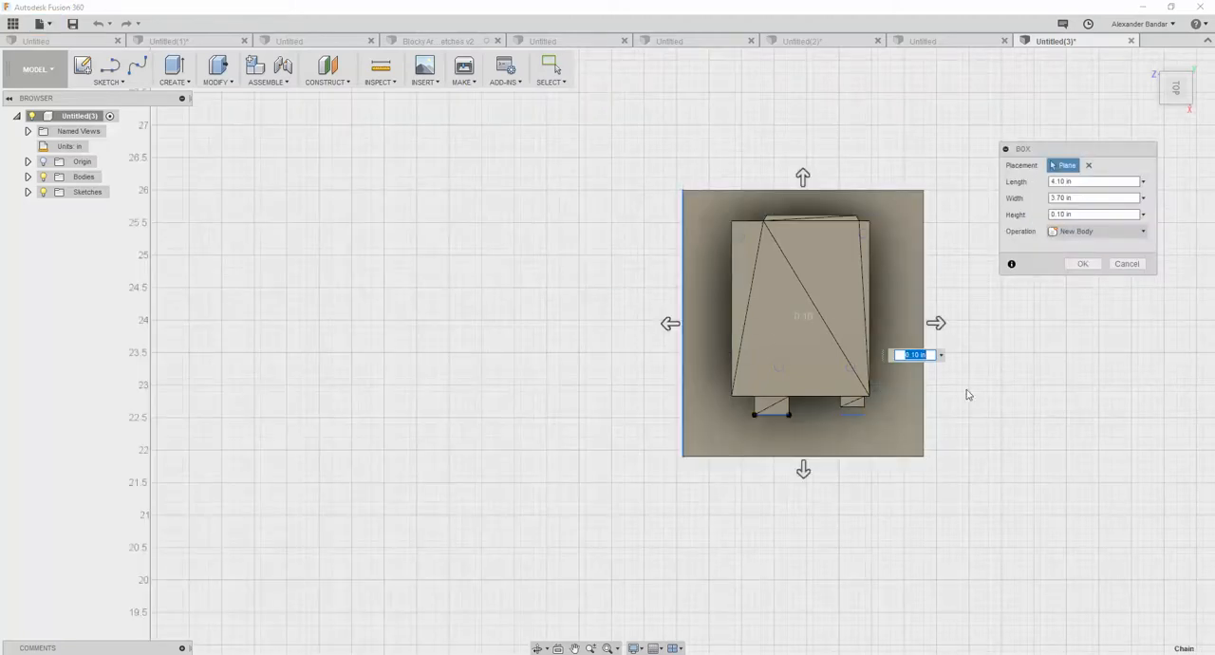
{"action": "middle_click_drag", "start_coordinate": [944, 385], "coordinate": [803, 306], "text": "shift"}
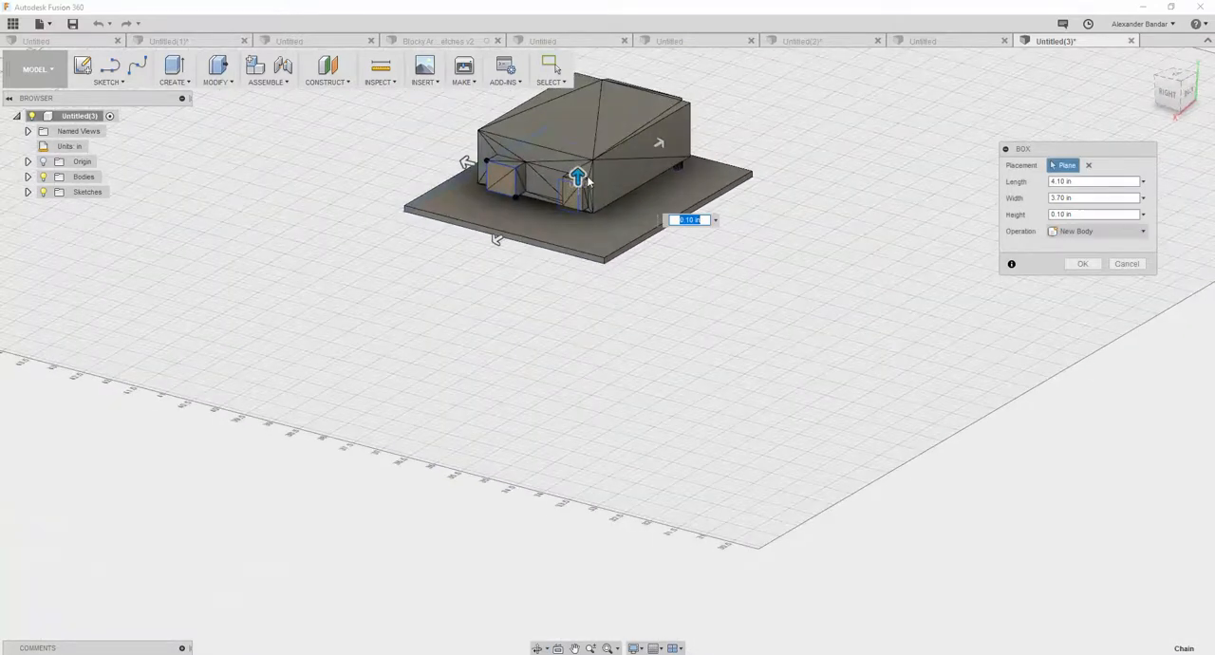
{"action": "left_click_drag", "start_coordinate": [577, 176], "coordinate": [622, 302]}
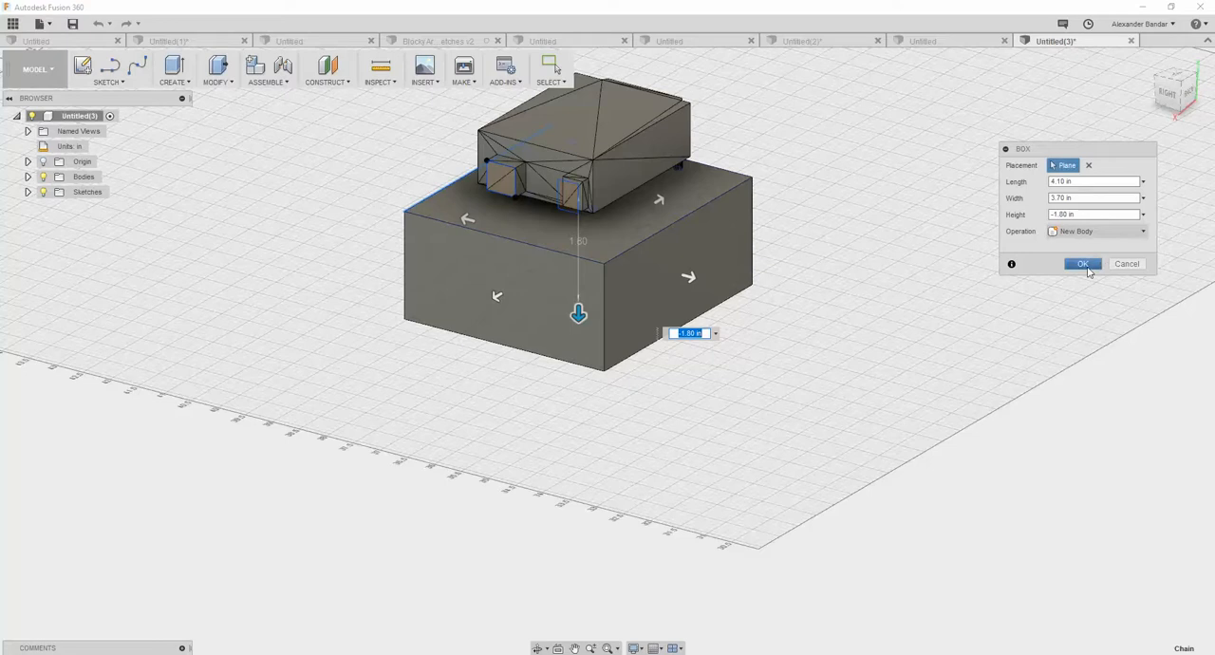
{"action": "left_click", "coordinate": [1083, 264]}
- Rename the new box body as enclosure
{"action": "mouse_move", "coordinate": [755, 380]}
{"action": "middle_mouse_down", "text": "shift"}
{"action": "mouse_move", "coordinate": [776, 355]}
{"action": "mouse_move", "coordinate": [754, 379]}
{"action": "middle_mouse_up", "text": "shift"}
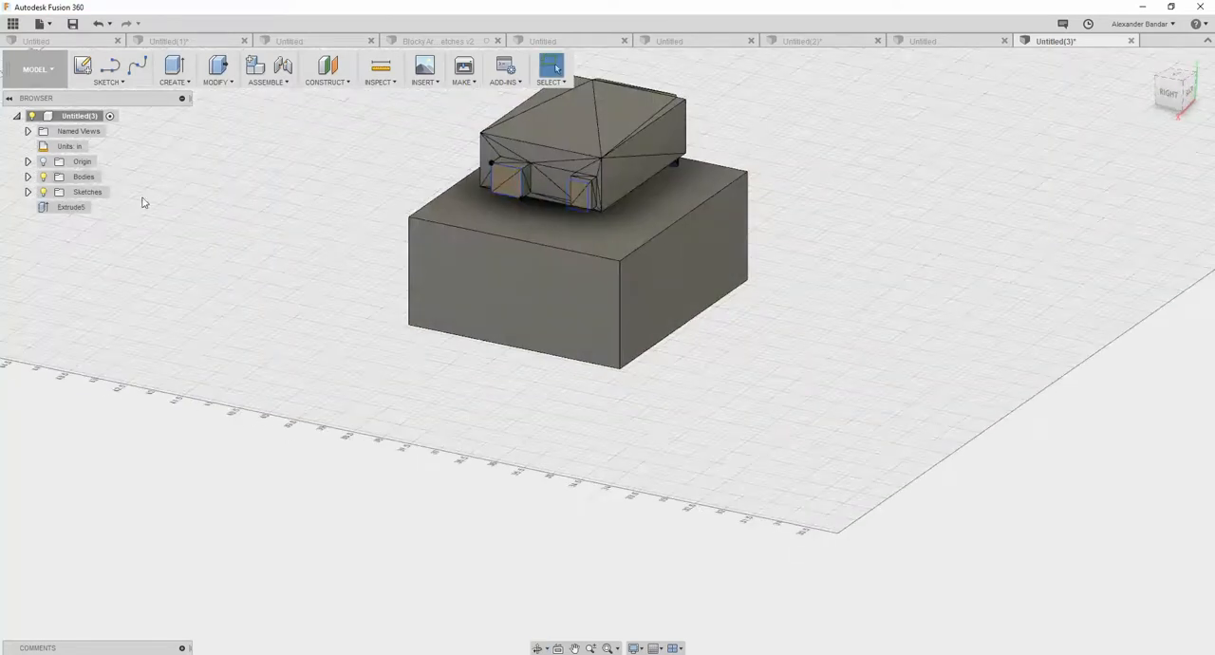
{"action": "left_click", "coordinate": [27, 177]}
{"action": "left_click", "coordinate": [117, 192]}
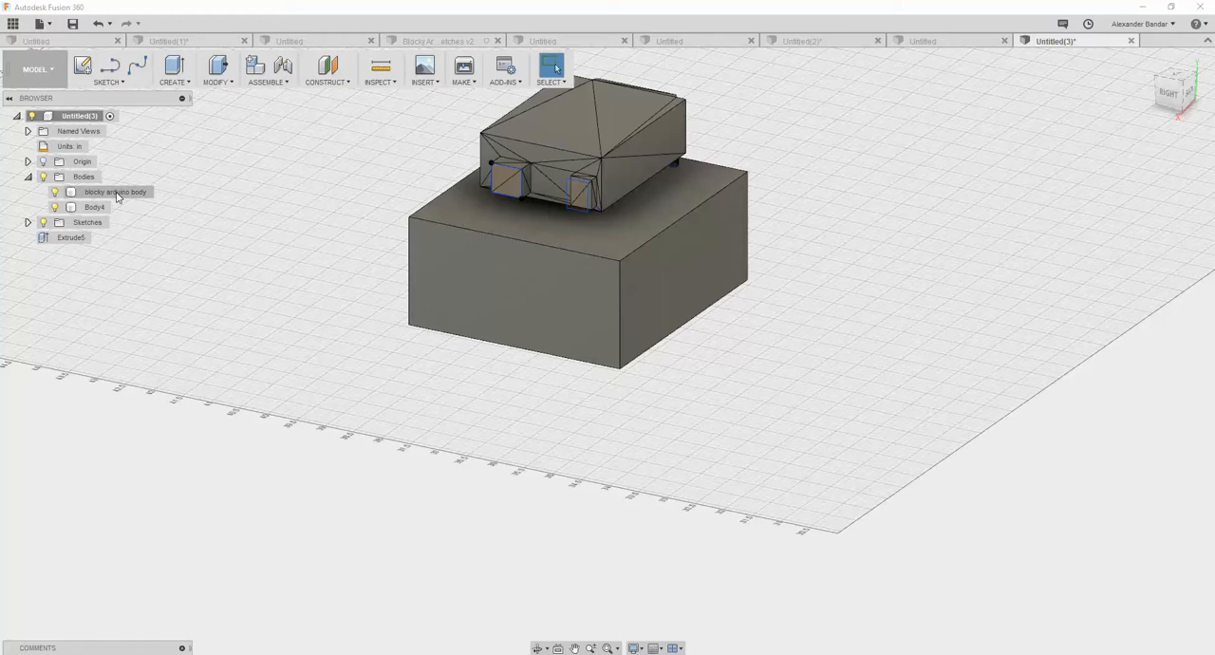
{"action": "double_click", "coordinate": [99, 206]}
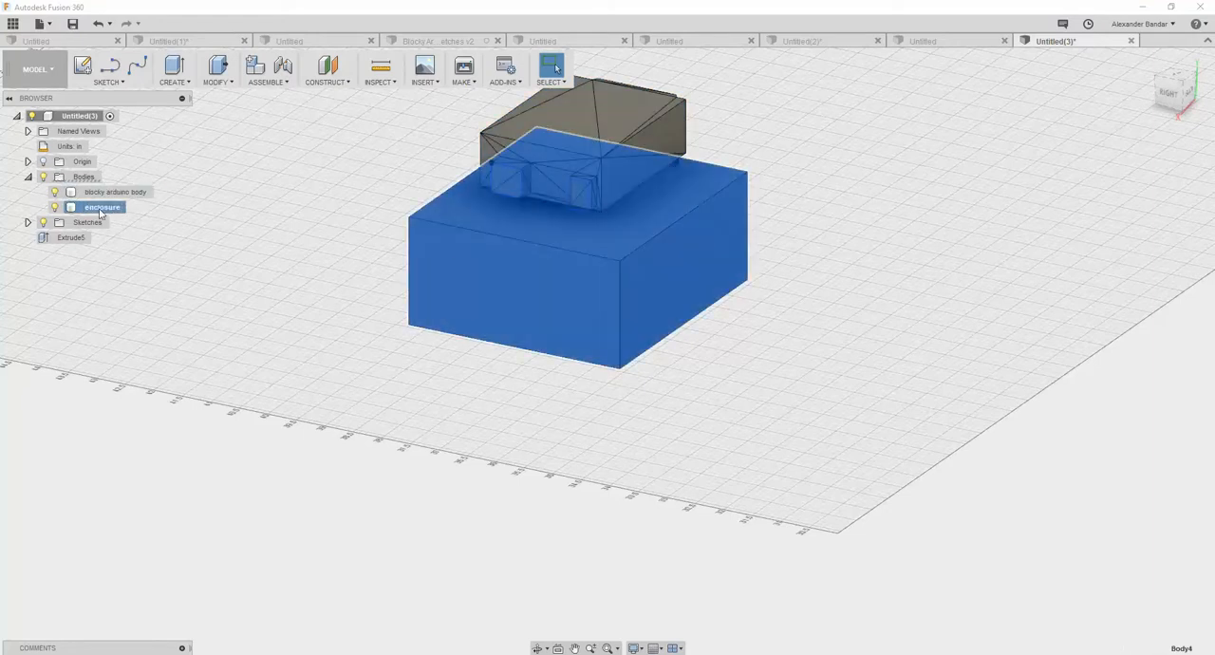
{"action": "right_click", "coordinate": [446, 254]}
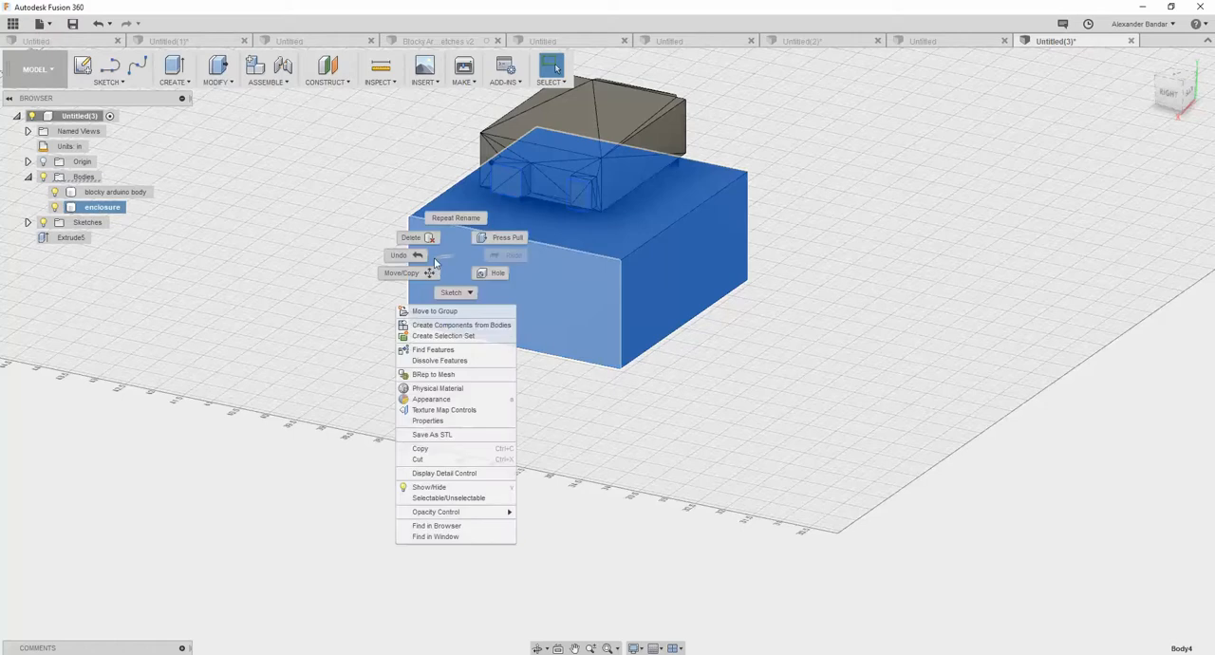
{"action": "left_click", "coordinate": [444, 312]}
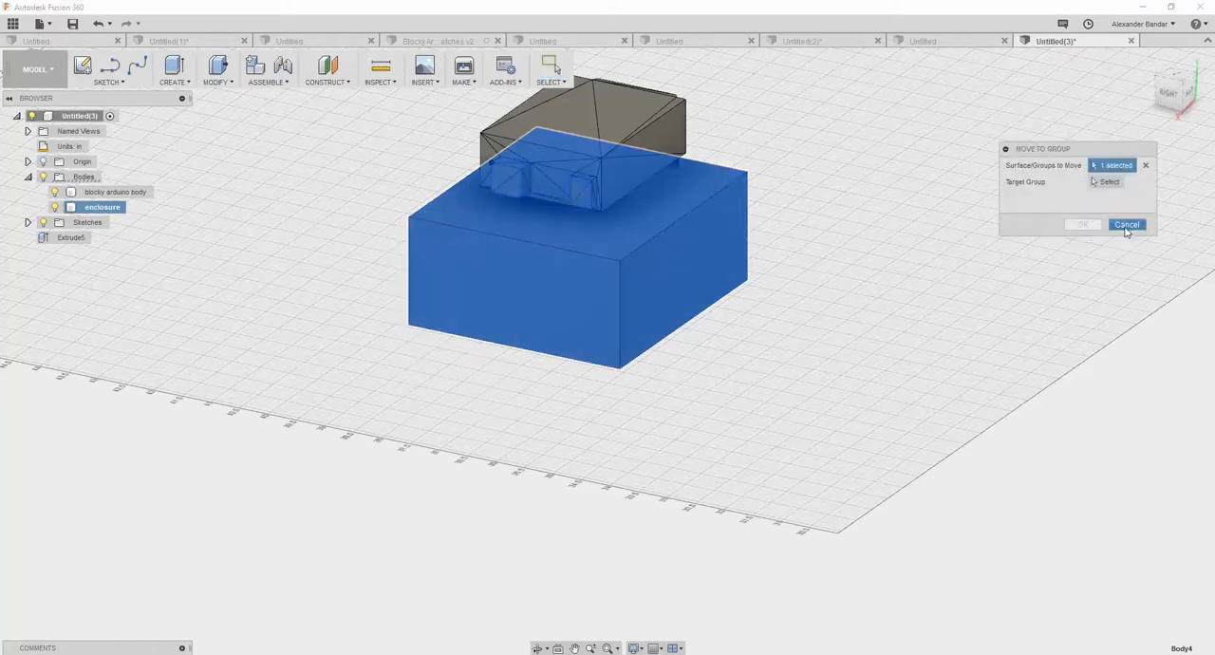
{"action": "left_click", "coordinate": [1126, 228]}
{"action": "right_click", "coordinate": [538, 282]}
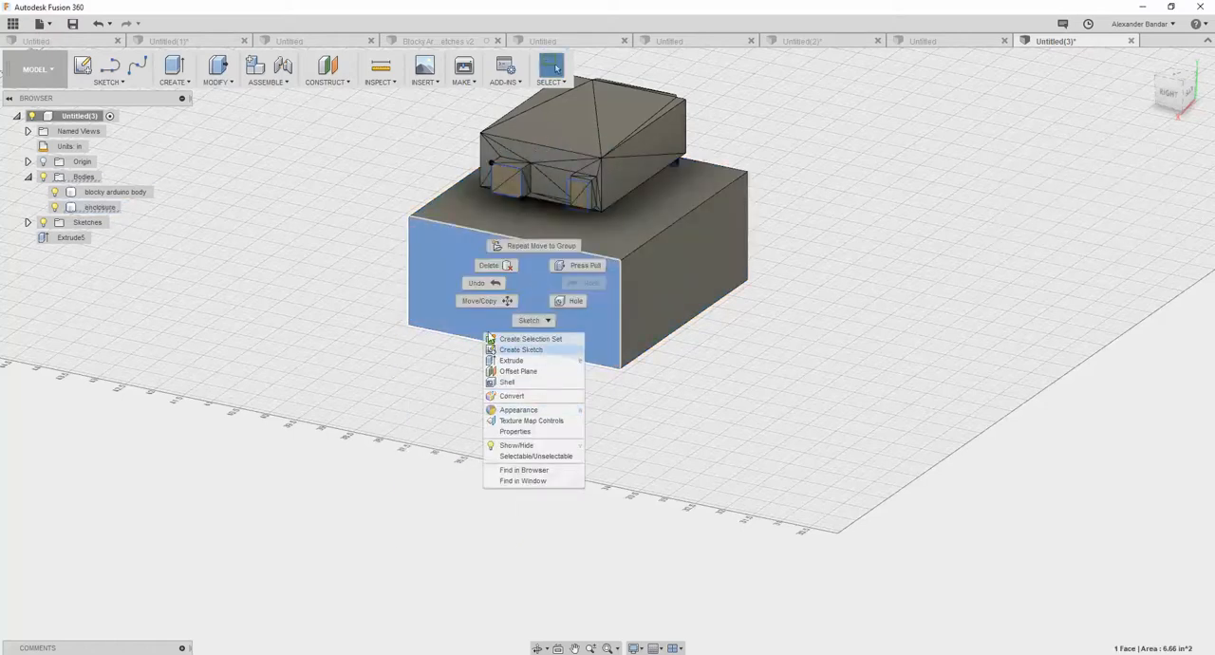
{"action": "left_click", "coordinate": [480, 301]}
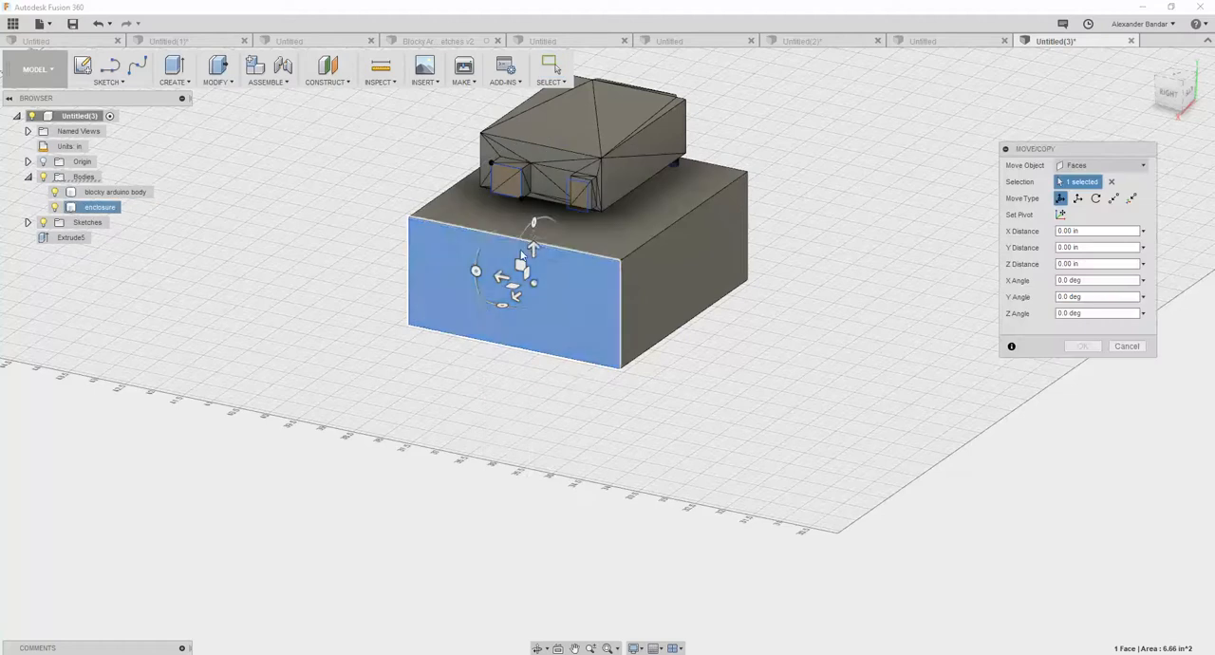
{"action": "left_click_drag", "start_coordinate": [532, 245], "coordinate": [534, 150]}
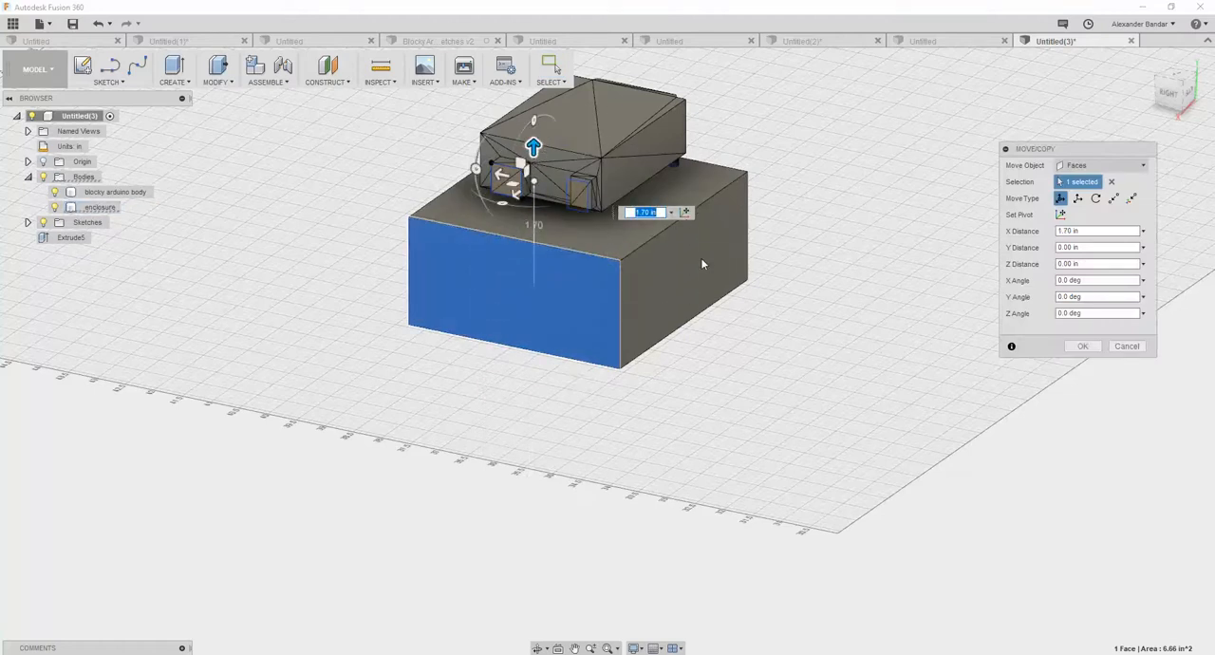
{"action": "left_click", "coordinate": [1144, 347]}
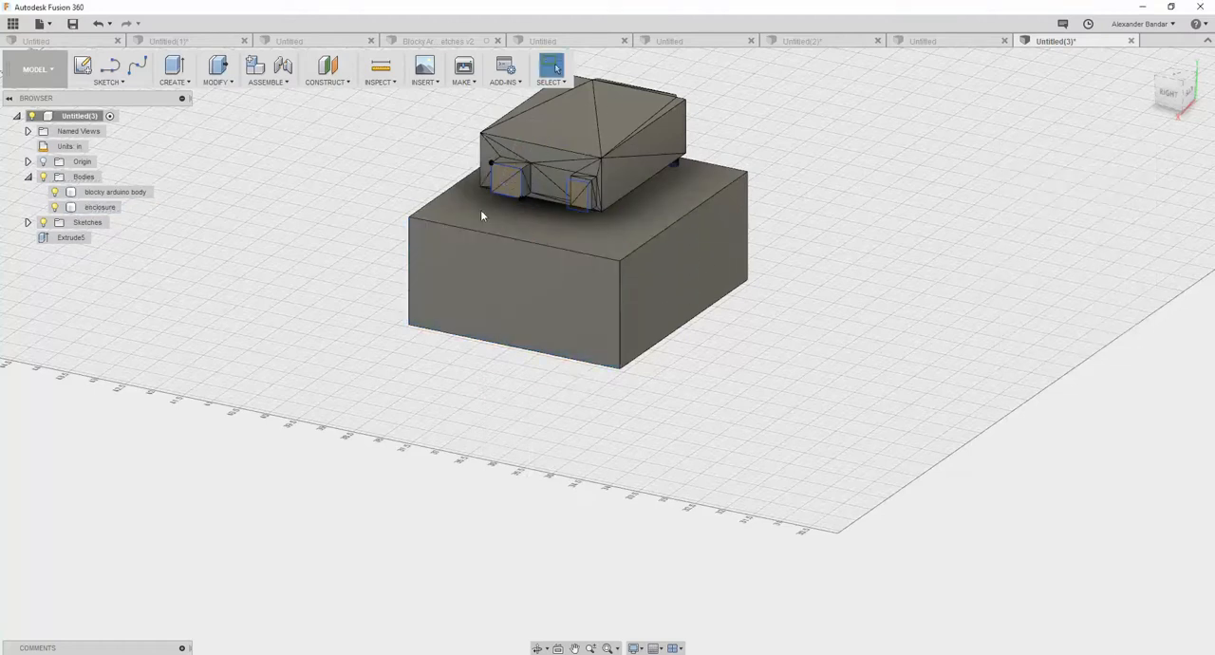
- Move the whole enclosure body straight up until it surrounds the blocky Arduino body
{"action": "left_click", "coordinate": [98, 209]}
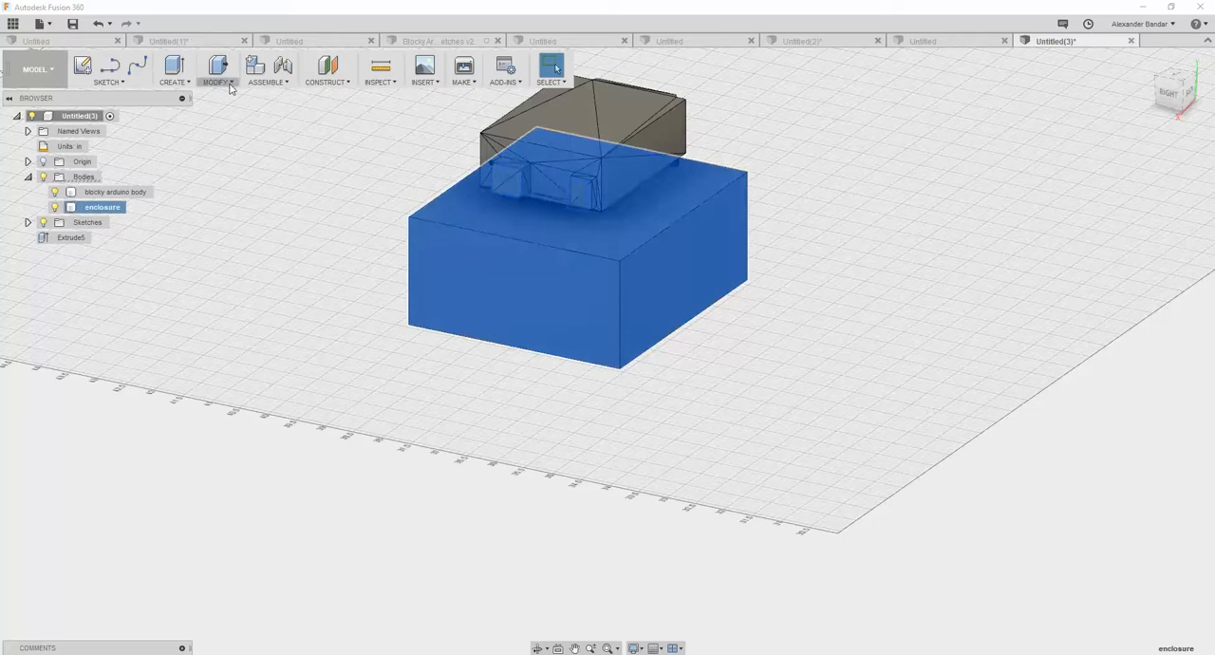
{"action": "left_click", "coordinate": [231, 83]}
{"action": "left_click", "coordinate": [252, 277]}
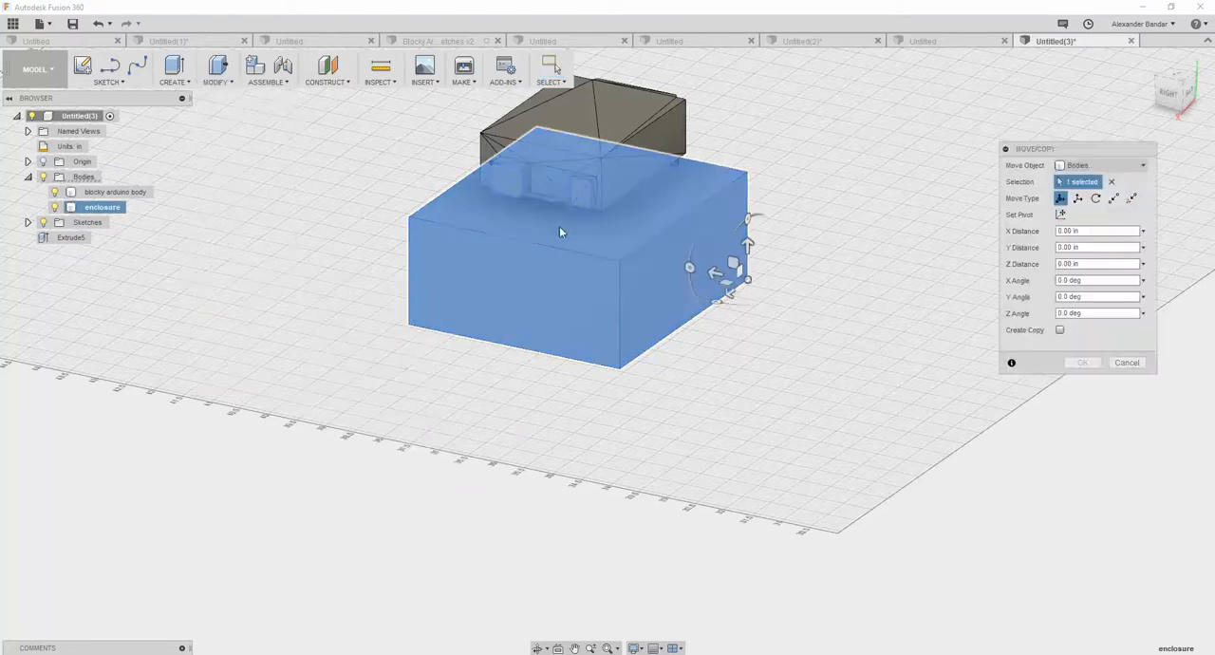
{"action": "left_click_drag", "start_coordinate": [744, 243], "coordinate": [840, 235]}
{"action": "left_click", "coordinate": [1084, 363]}
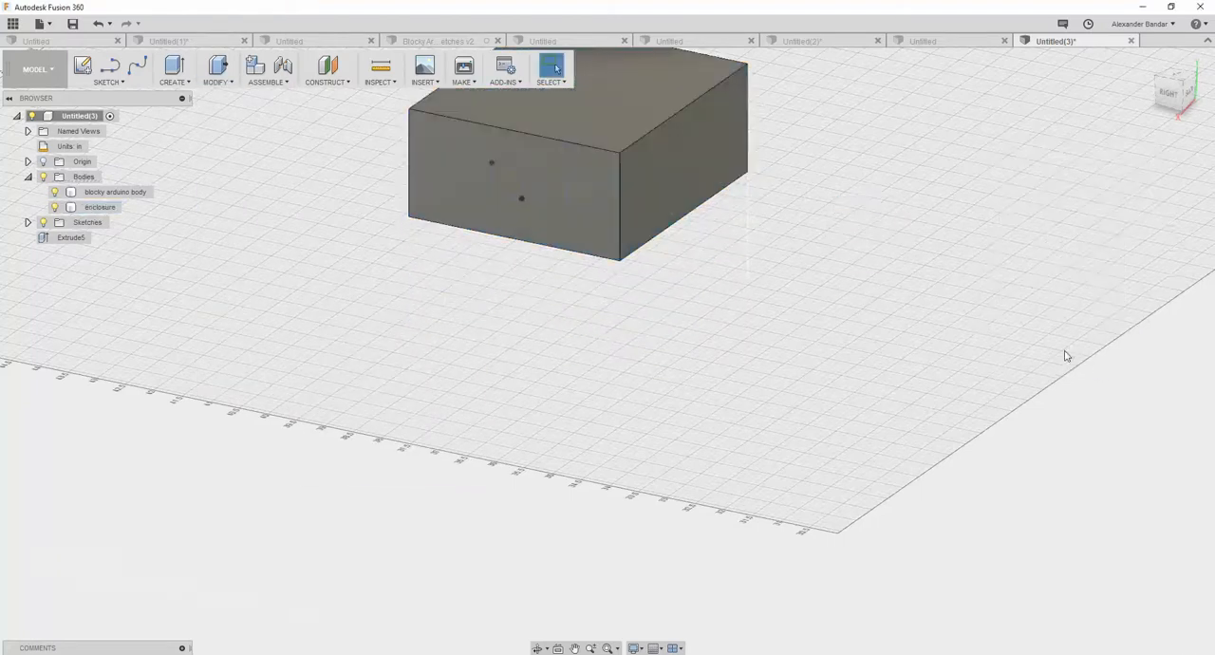
- Set the enclosure body's opacity to 50% to reveal the Arduino inside it
{"action": "right_click", "coordinate": [111, 209]}
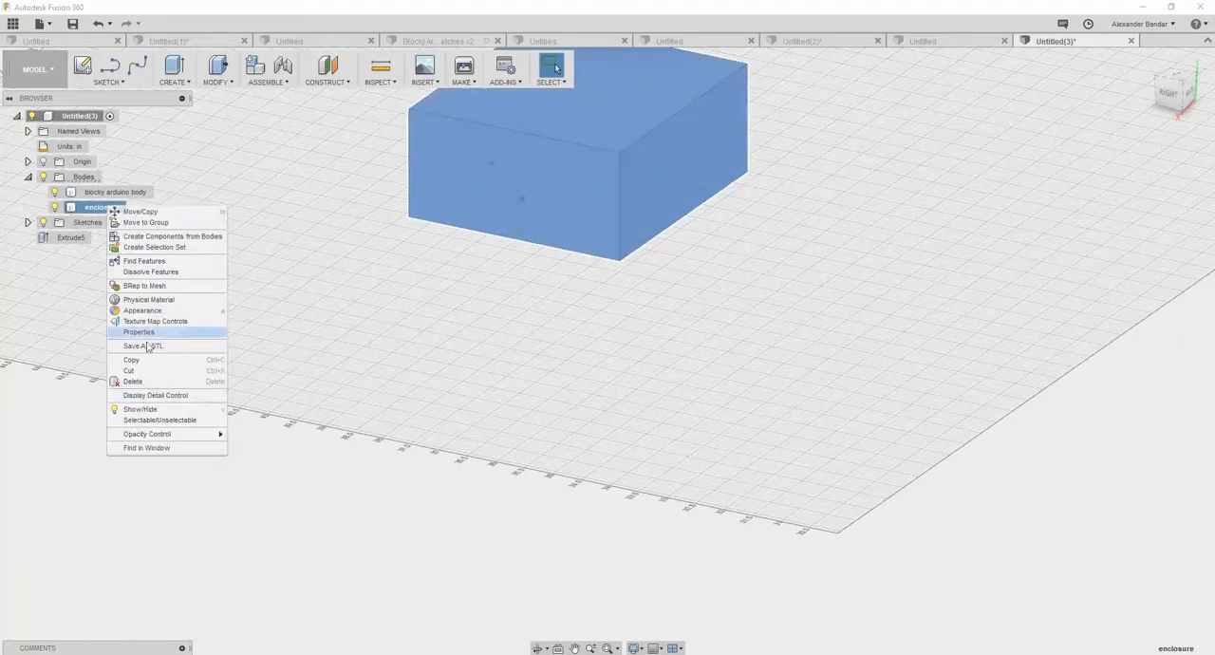
{"action": "mouse_move", "coordinate": [184, 437]}
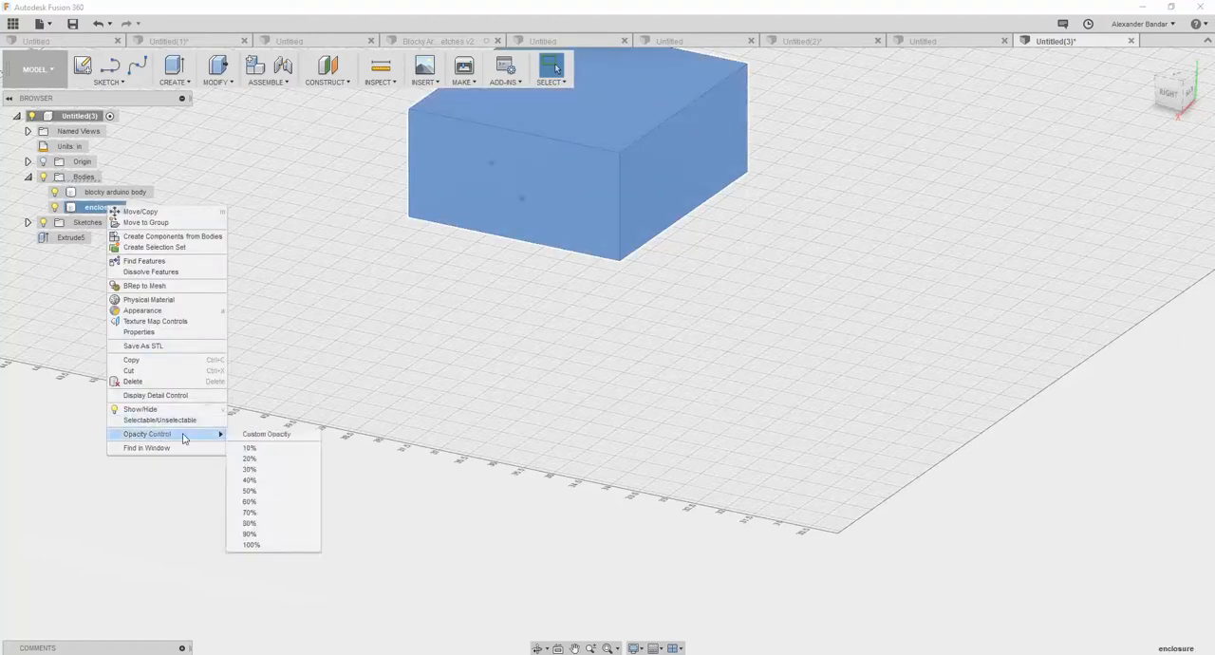
{"action": "left_click", "coordinate": [249, 491]}
{"action": "middle_click_drag", "start_coordinate": [382, 315], "coordinate": [441, 311], "text": "shift"}
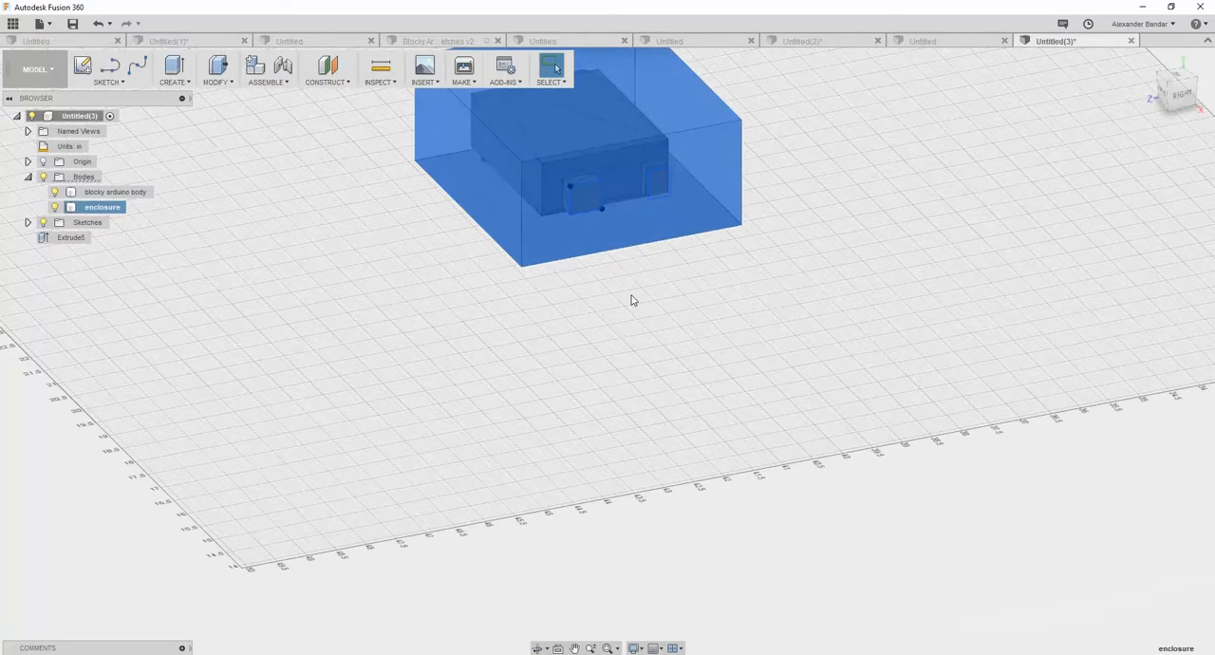
{"action": "middle_click_drag", "start_coordinate": [632, 300], "coordinate": [556, 467]}
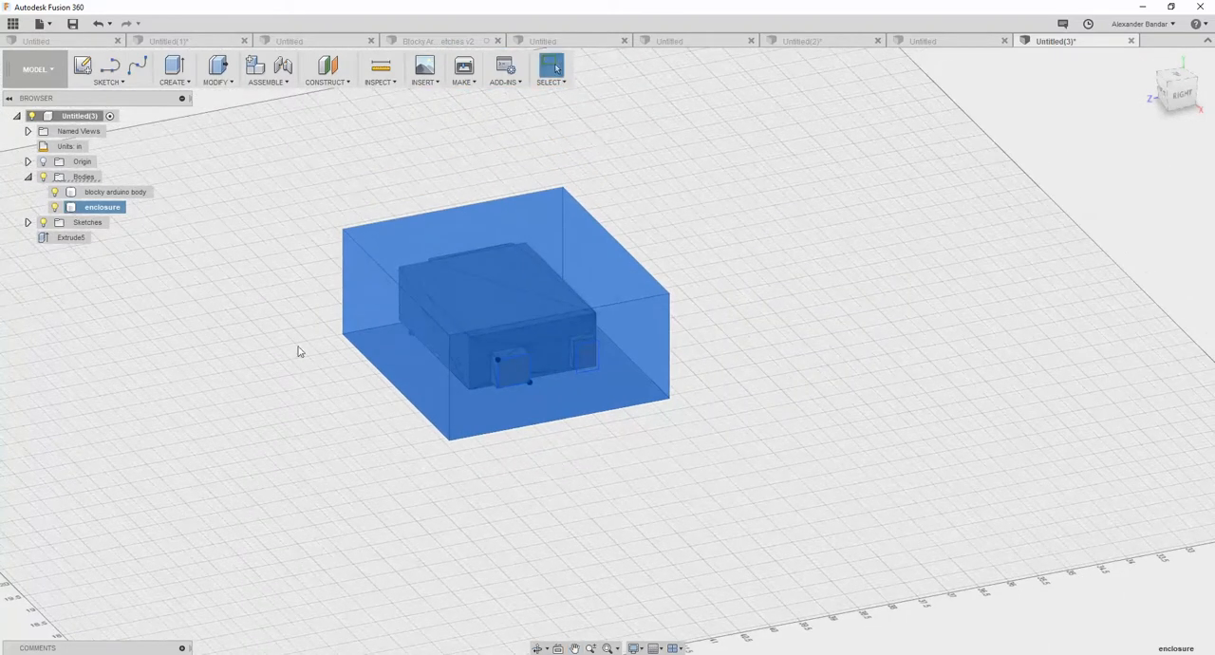
- Shell the enclosure body with an outside wall thickness of 0.125 in
{"action": "middle_click_drag", "start_coordinate": [472, 461], "coordinate": [515, 455]}
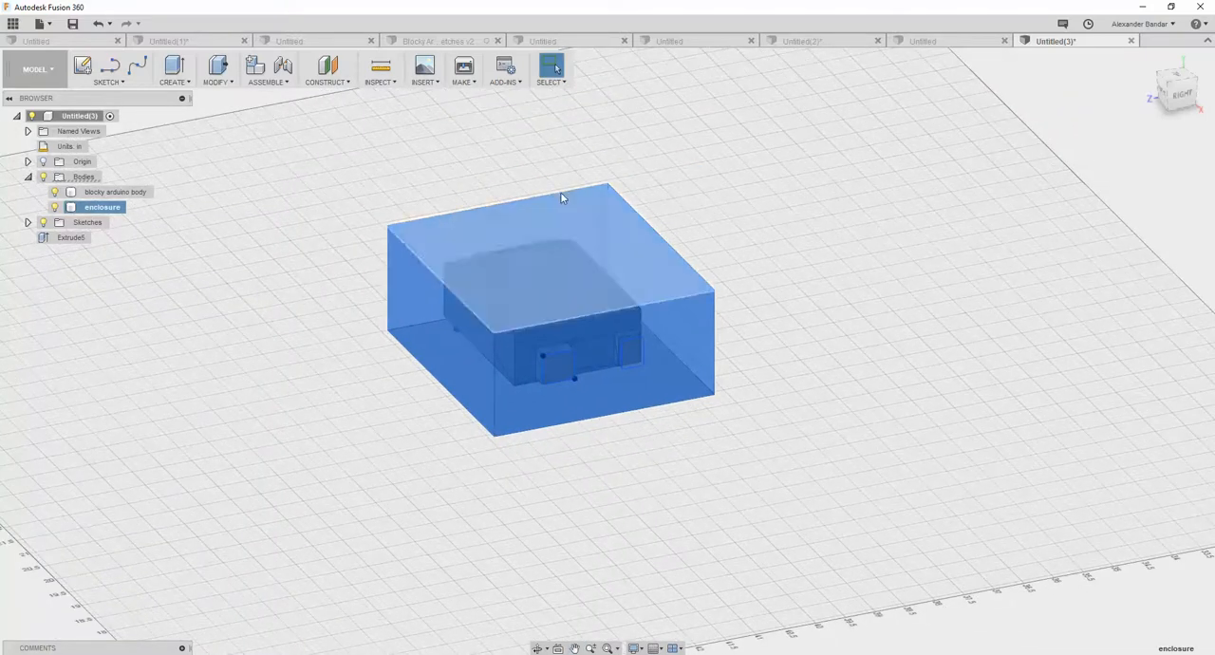
{"action": "left_click", "coordinate": [231, 84]}
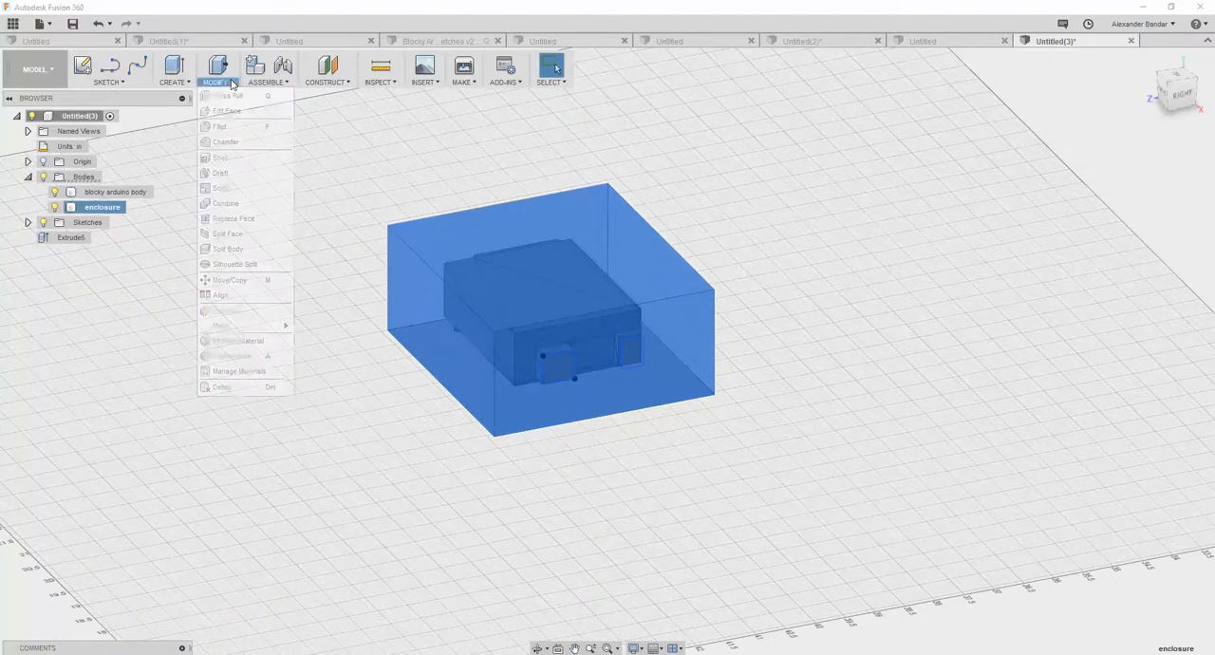
{"action": "left_click", "coordinate": [250, 159]}
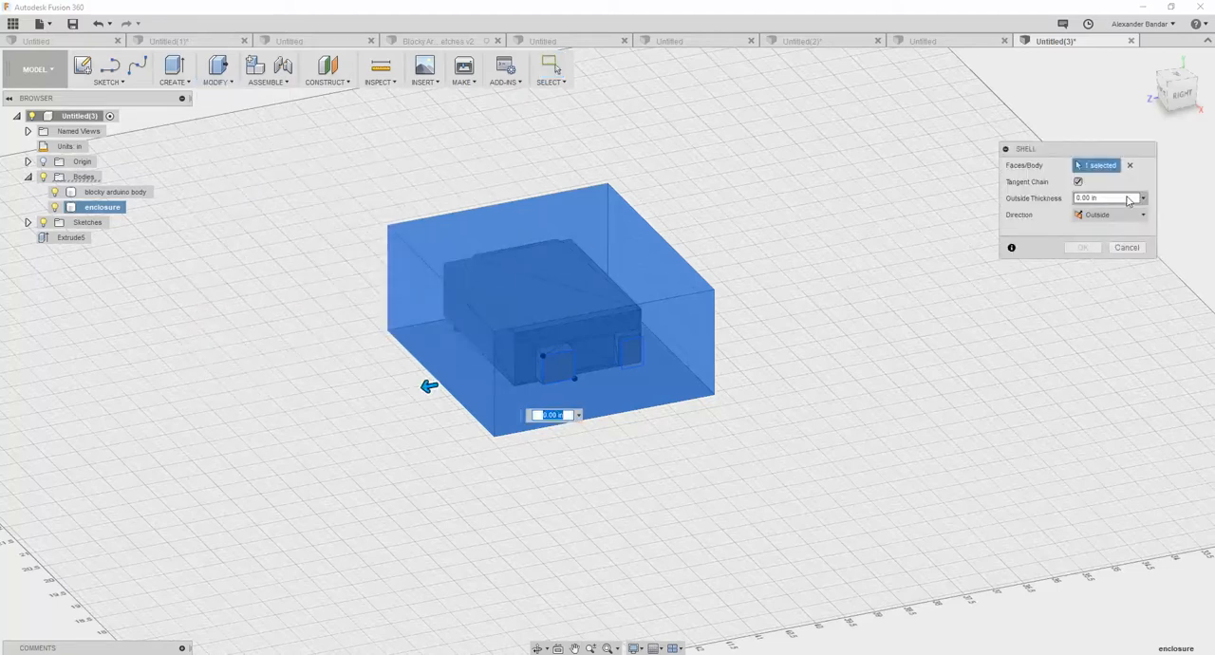
{"action": "left_click_drag", "start_coordinate": [1094, 197], "coordinate": [1051, 203]}
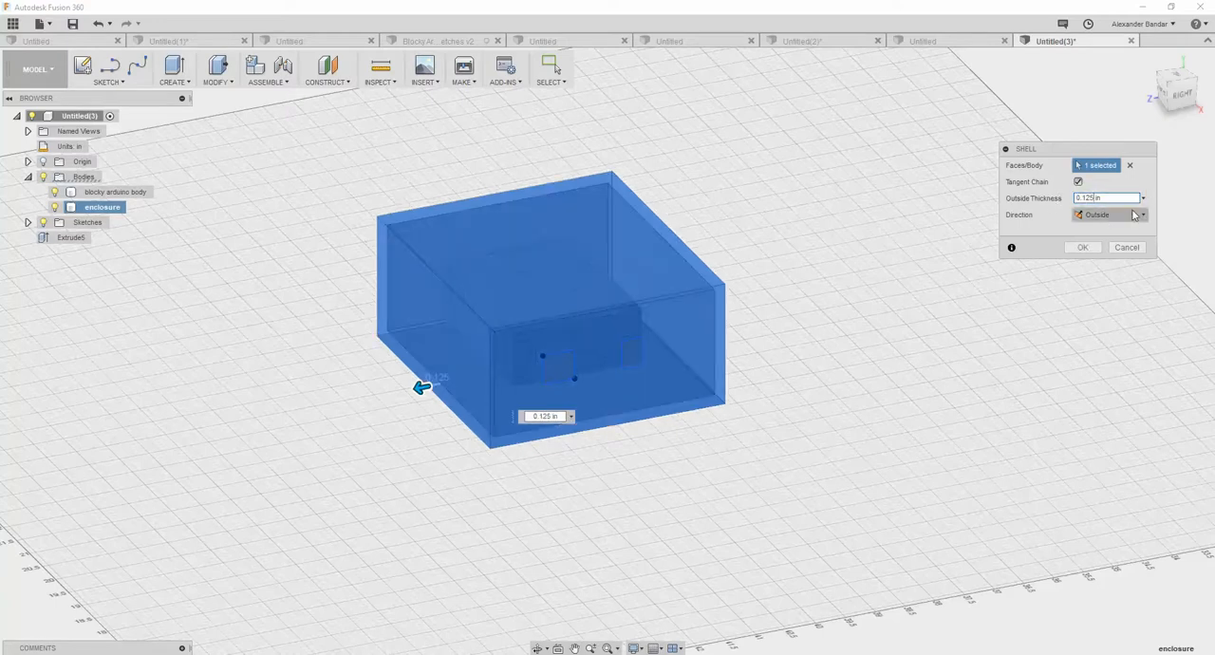
{"action": "left_click", "coordinate": [1082, 246]}
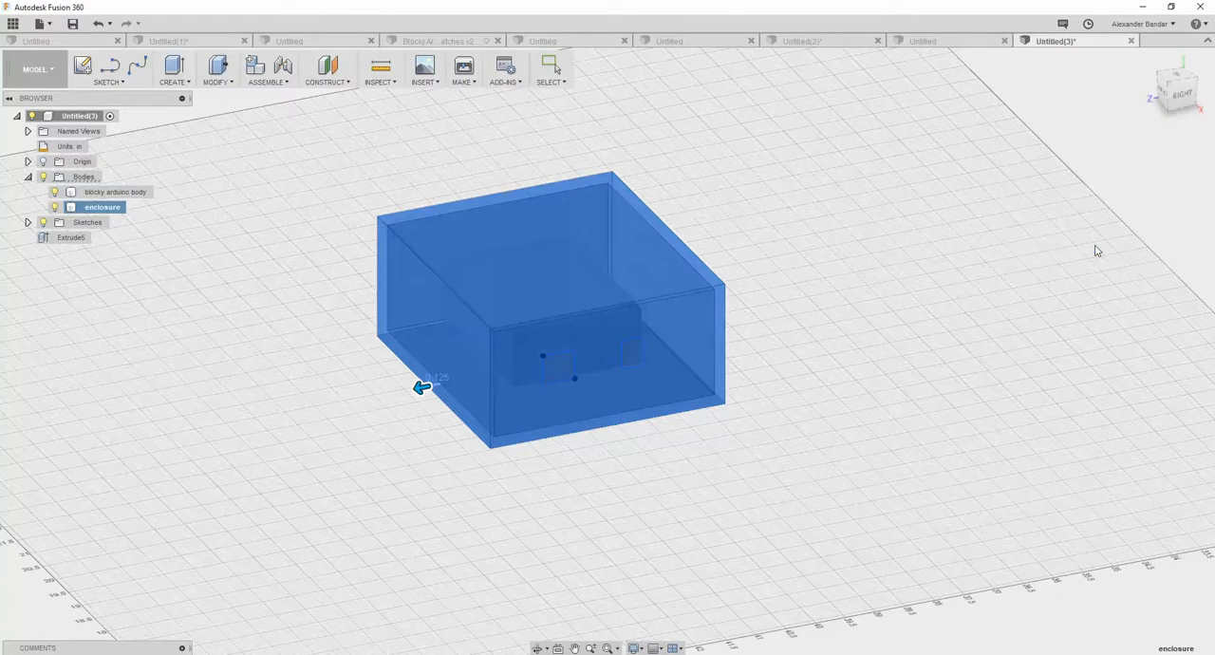
{"action": "middle_click_drag", "start_coordinate": [660, 478], "coordinate": [716, 445], "text": "shift"}
{"action": "key", "text": "Escape"}
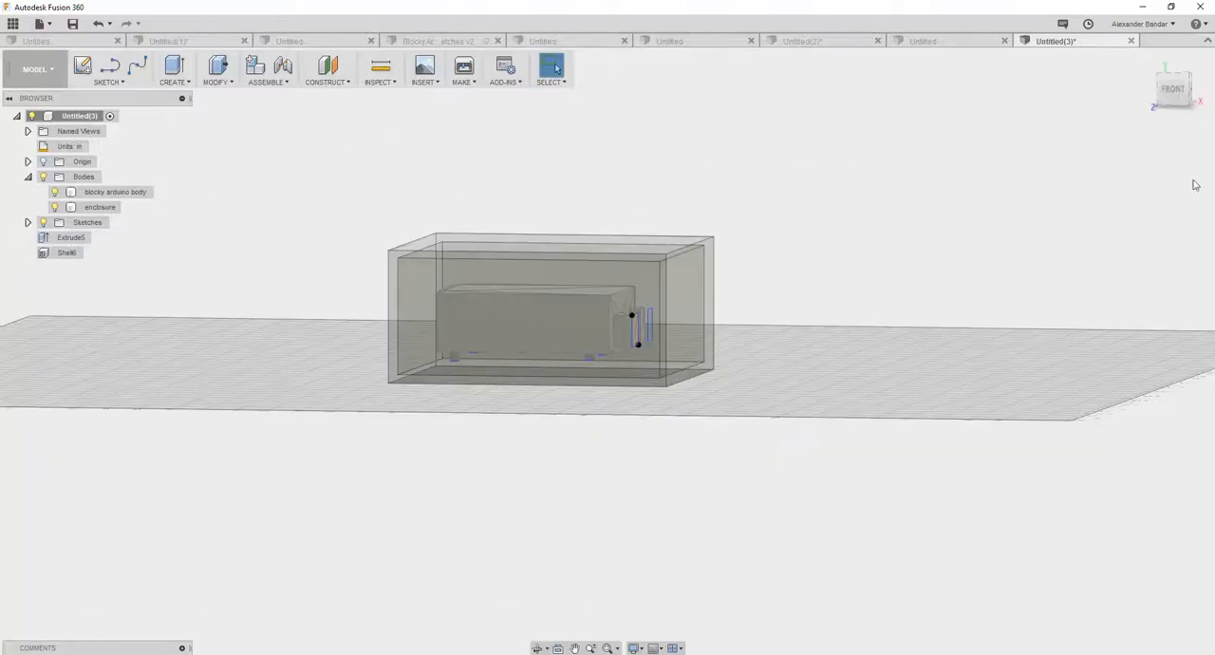
- Move the blocky Arduino body straight down about 0.16 in, bringing its feet to the enclosure's inner floor
{"action": "left_click", "coordinate": [1173, 87]}
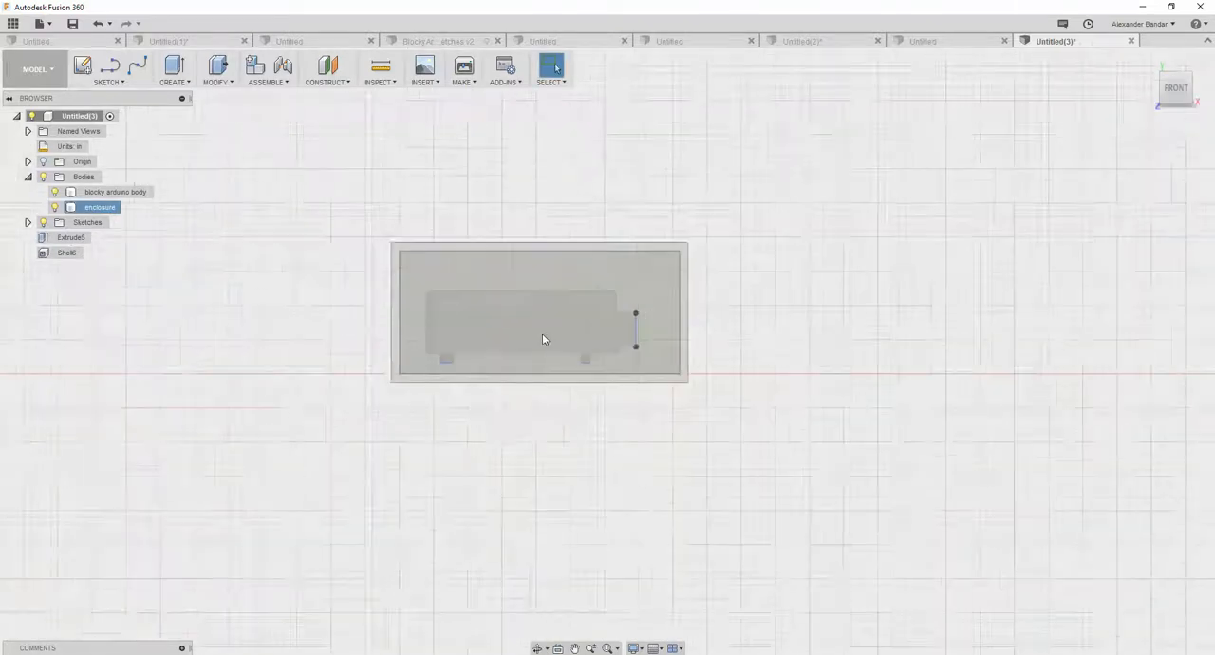
{"action": "scroll", "coordinate": [542, 339], "scroll_direction": "up", "scroll_amount": 5}
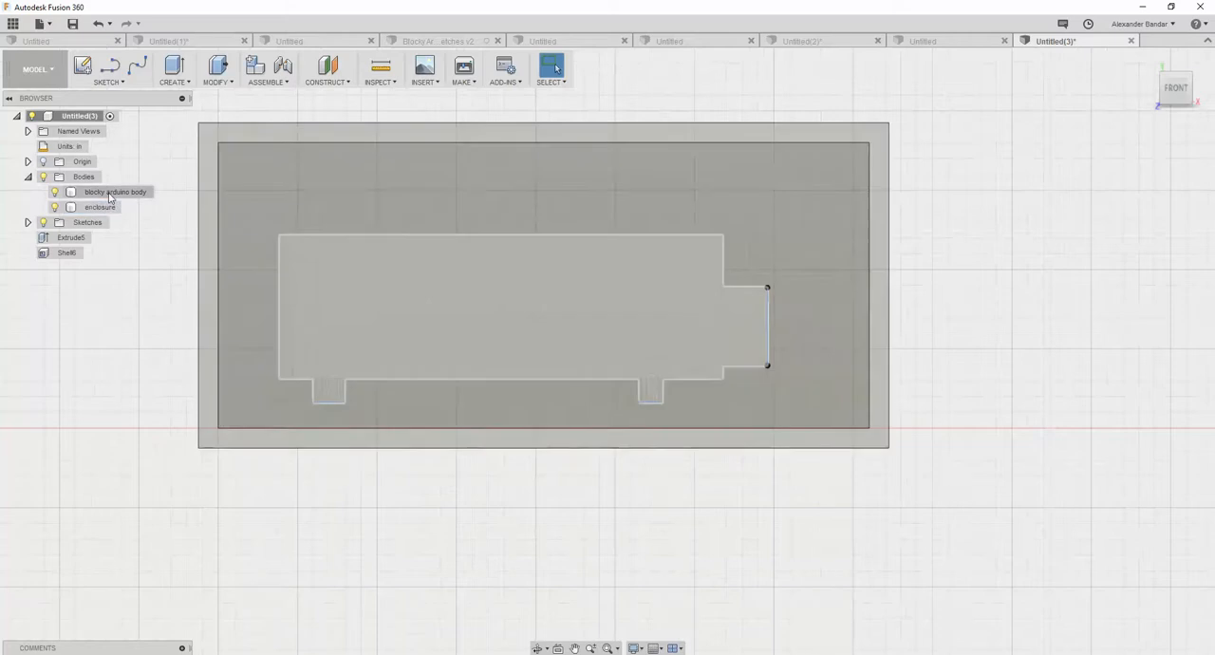
{"action": "left_click", "coordinate": [109, 193]}
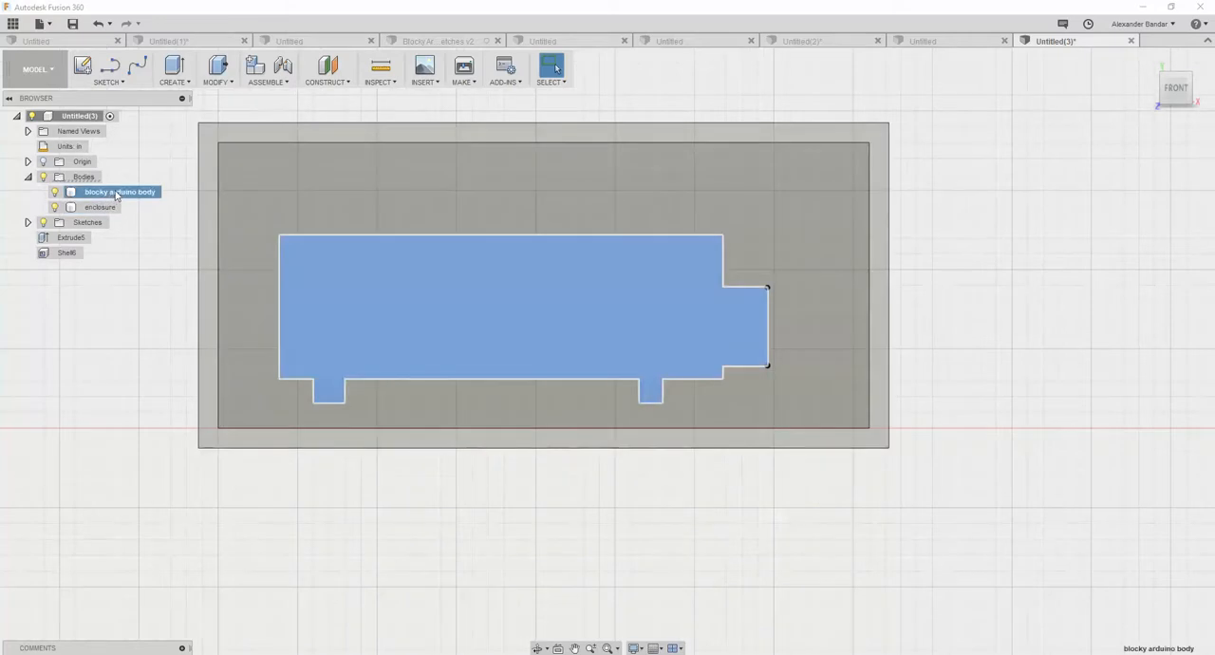
{"action": "right_click", "coordinate": [117, 195]}
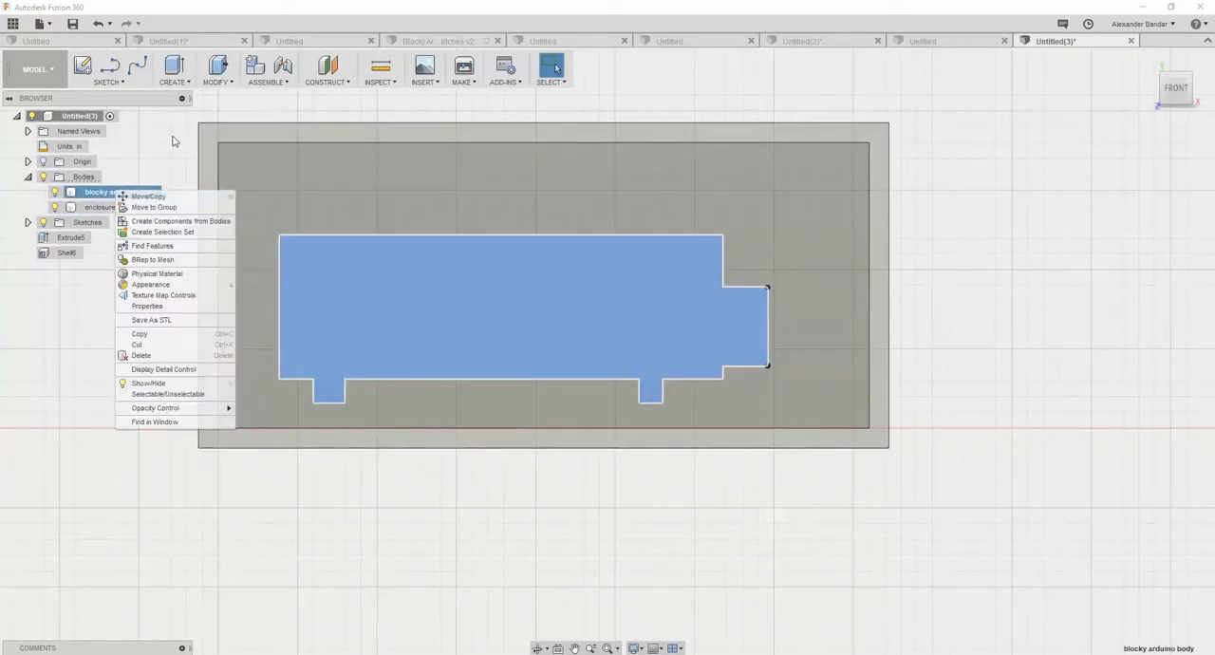
{"action": "left_click", "coordinate": [152, 196]}
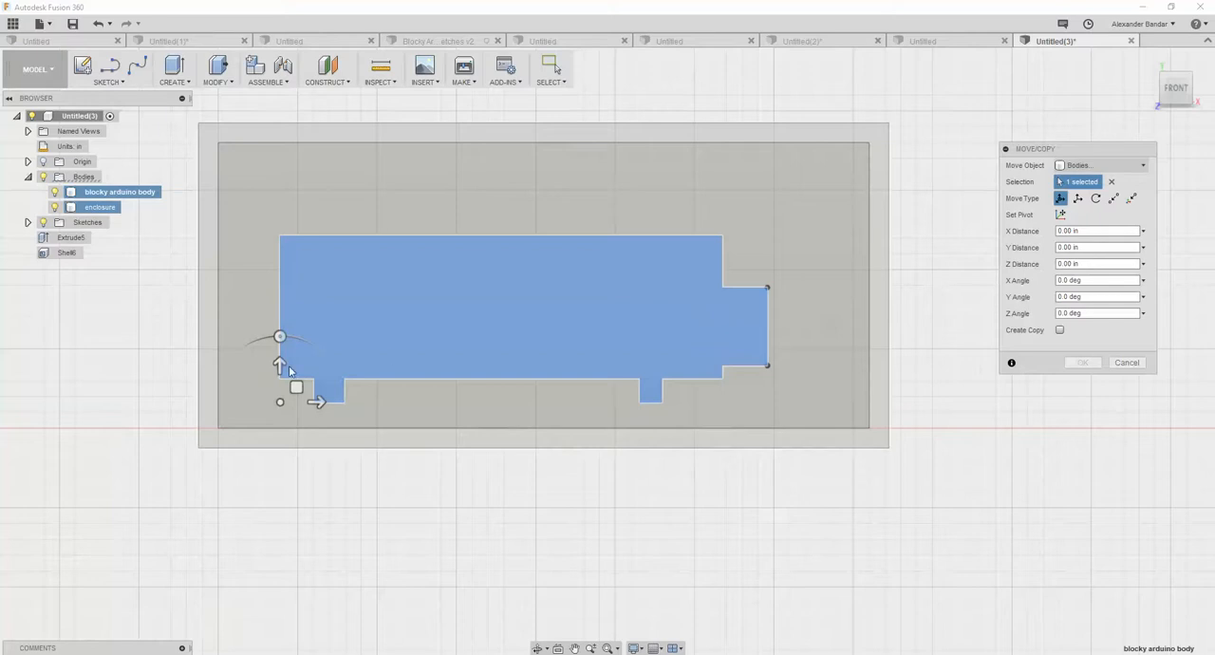
{"action": "left_click_drag", "start_coordinate": [279, 366], "coordinate": [279, 380]}
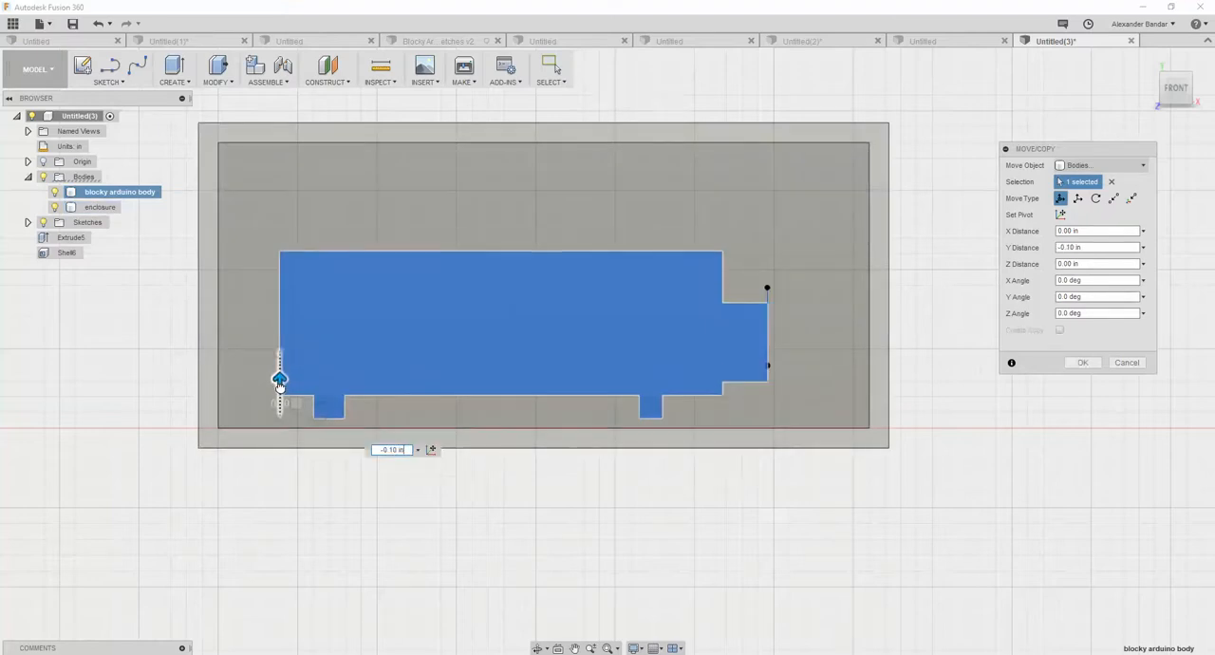
{"action": "scroll", "coordinate": [385, 483], "scroll_direction": "down", "scroll_amount": 3}
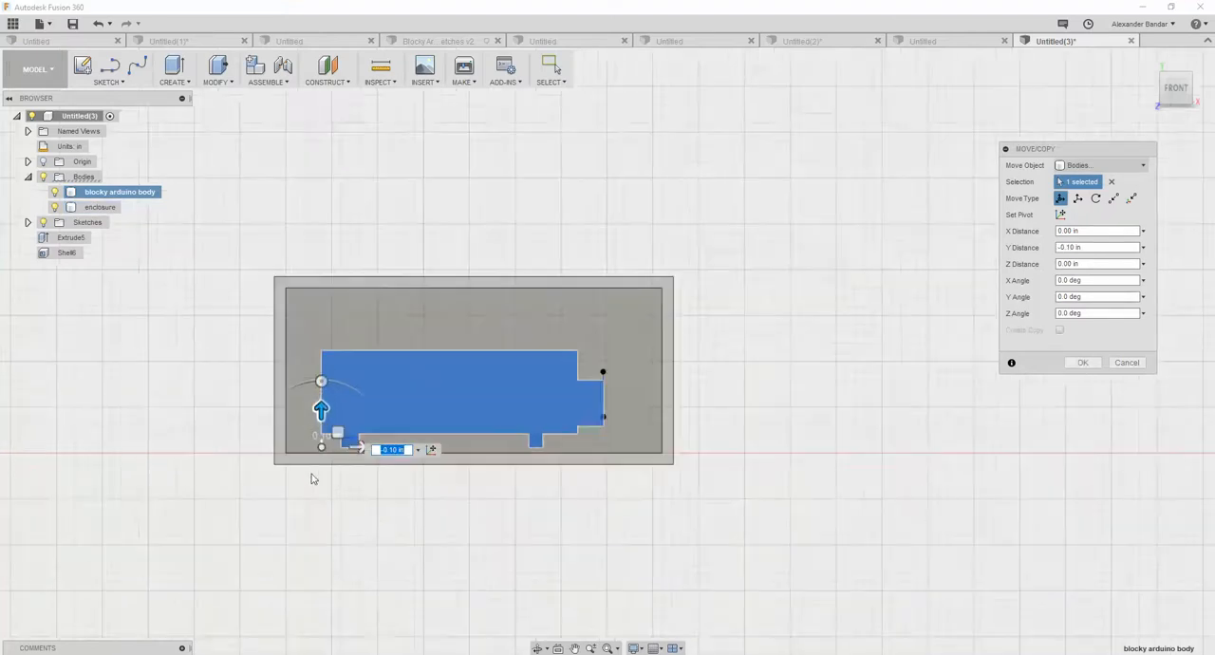
{"action": "scroll", "coordinate": [313, 478], "scroll_direction": "up", "scroll_amount": 5}
{"action": "left_click_drag", "start_coordinate": [288, 420], "coordinate": [273, 522]}
{"action": "scroll", "coordinate": [288, 451], "scroll_direction": "up", "scroll_amount": 2}
{"action": "scroll", "coordinate": [285, 465], "scroll_direction": "up", "scroll_amount": 2}
{"action": "scroll", "coordinate": [282, 496], "scroll_direction": "up", "scroll_amount": 2}
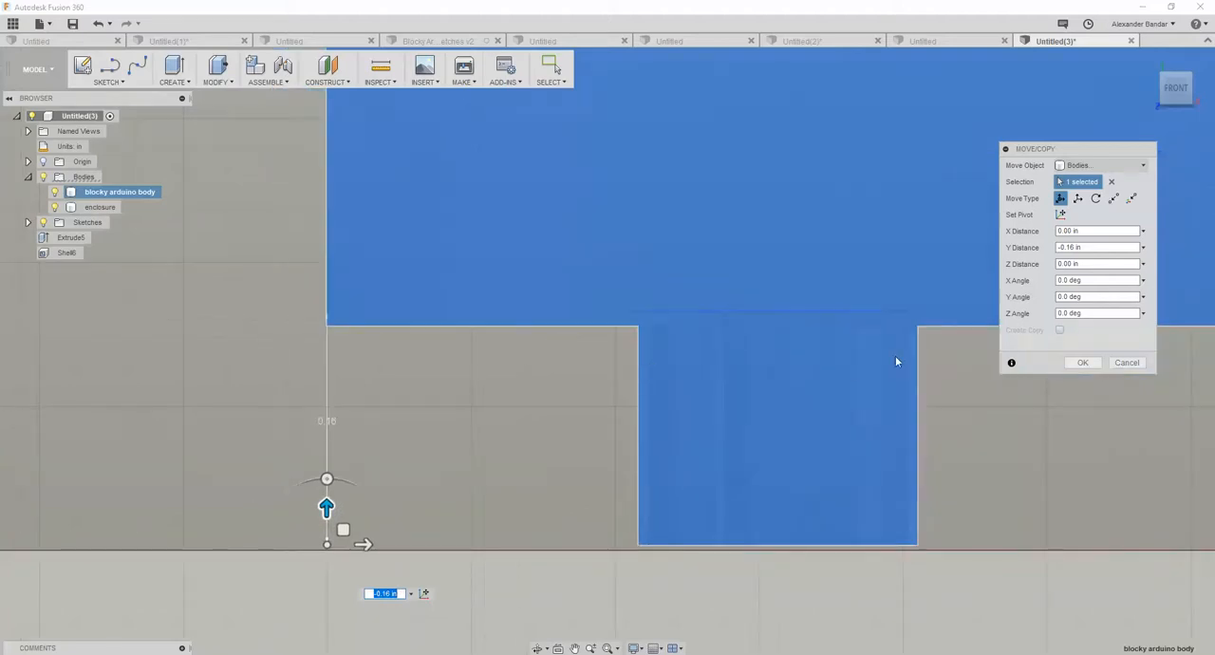
{"action": "left_click", "coordinate": [1095, 366]}
- Examine the Arduino's position inside the shelled enclosure from the port side and from underneath
{"action": "scroll", "coordinate": [811, 397], "scroll_direction": "down", "scroll_amount": 8}
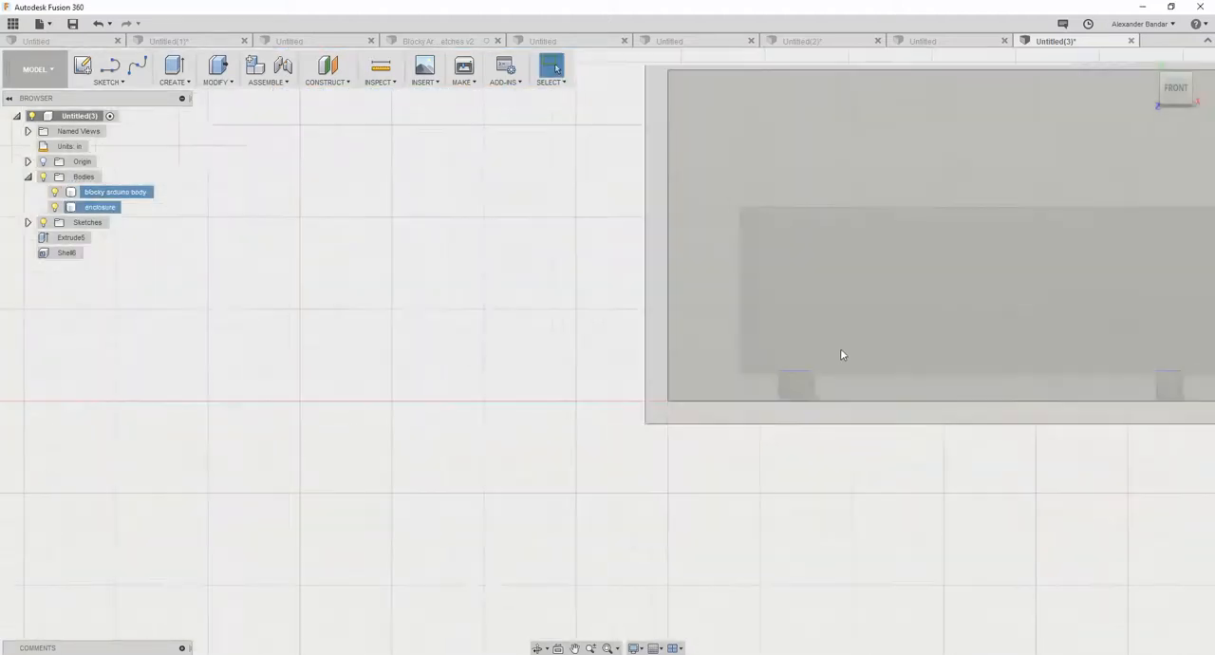
{"action": "middle_click_drag", "start_coordinate": [781, 402], "coordinate": [824, 385], "text": "shift"}
{"action": "scroll", "coordinate": [857, 335], "scroll_direction": "down", "scroll_amount": 3}
{"action": "scroll", "coordinate": [857, 333], "scroll_direction": "up", "scroll_amount": 7}
{"action": "middle_click_drag", "start_coordinate": [814, 330], "coordinate": [748, 331]}
{"action": "mouse_move", "coordinate": [860, 328]}
{"action": "middle_mouse_down", "text": "shift"}
{"action": "mouse_move", "coordinate": [816, 315]}
{"action": "mouse_move", "coordinate": [759, 320]}
{"action": "mouse_move", "coordinate": [799, 328]}
{"action": "mouse_move", "coordinate": [773, 324]}
{"action": "mouse_move", "coordinate": [768, 304]}
{"action": "mouse_move", "coordinate": [844, 328]}
{"action": "middle_mouse_up", "text": "shift"}
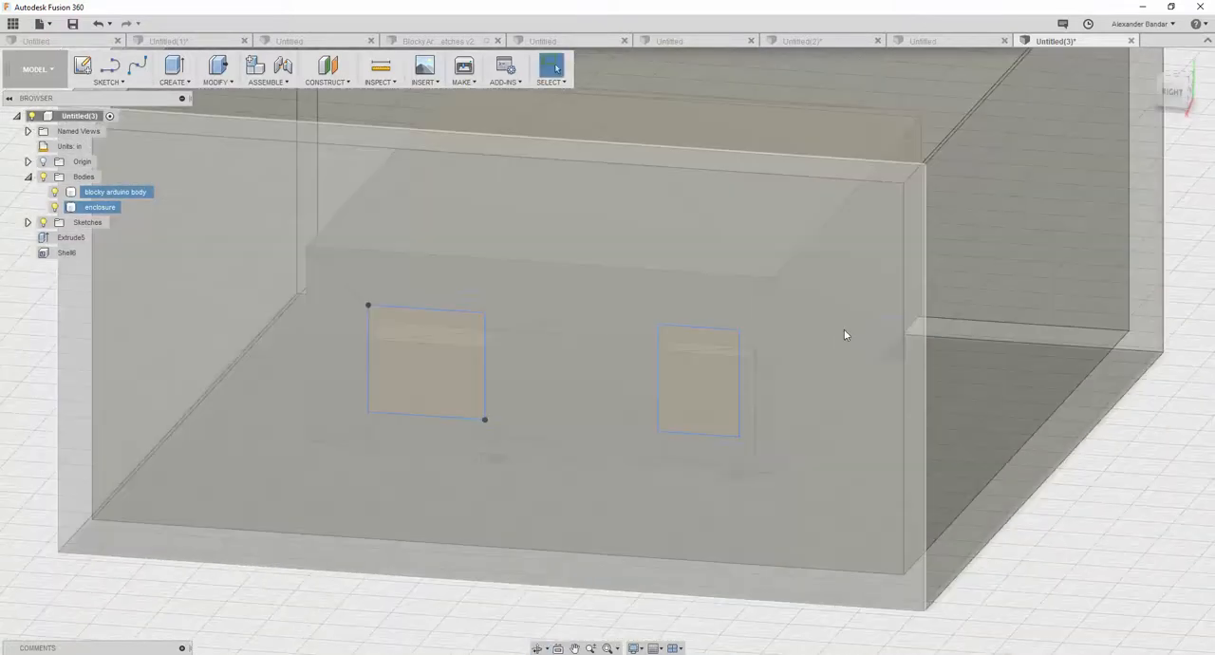
{"action": "scroll", "coordinate": [655, 337], "scroll_direction": "down", "scroll_amount": 10}
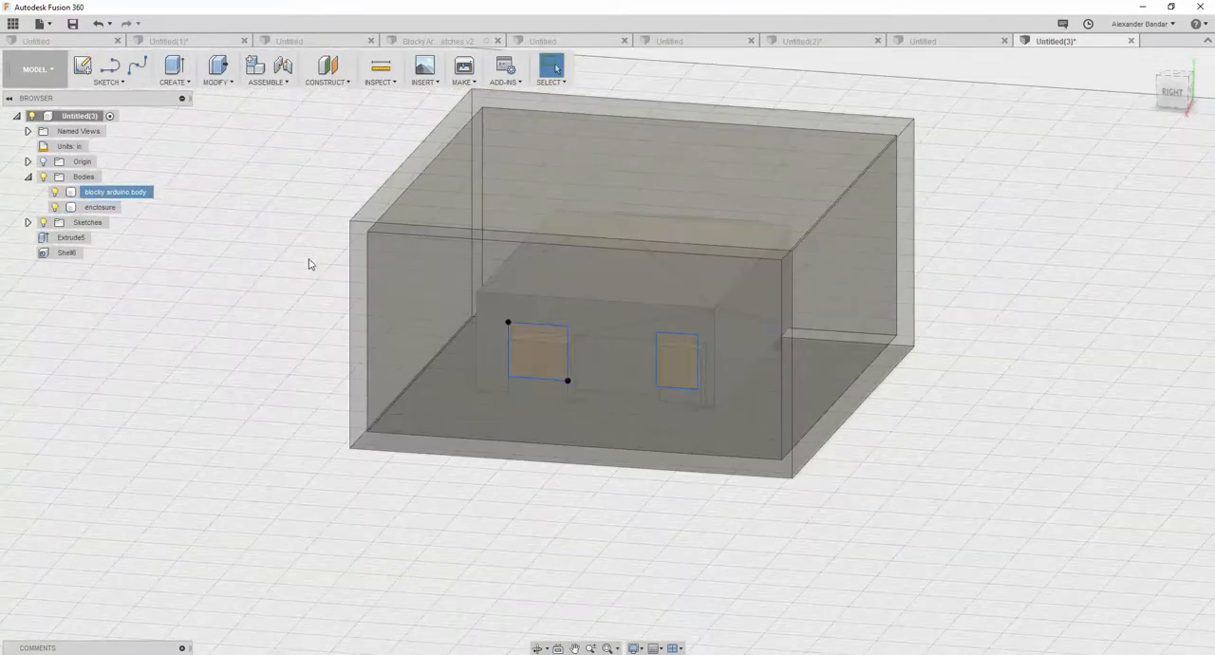
{"action": "left_click", "coordinate": [99, 207]}
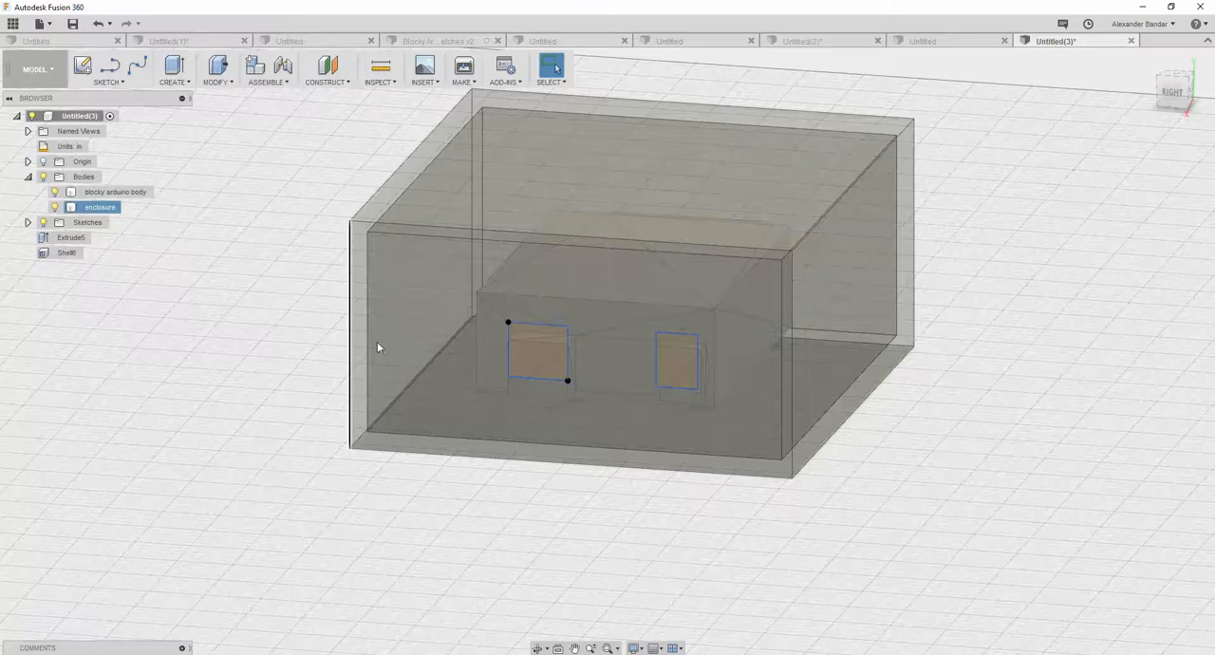
{"action": "scroll", "coordinate": [627, 327], "scroll_direction": "down", "scroll_amount": 2}
{"action": "middle_click_drag", "start_coordinate": [676, 436], "coordinate": [662, 322], "text": "shift"}
{"action": "scroll", "coordinate": [684, 185], "scroll_direction": "up", "scroll_amount": 8}
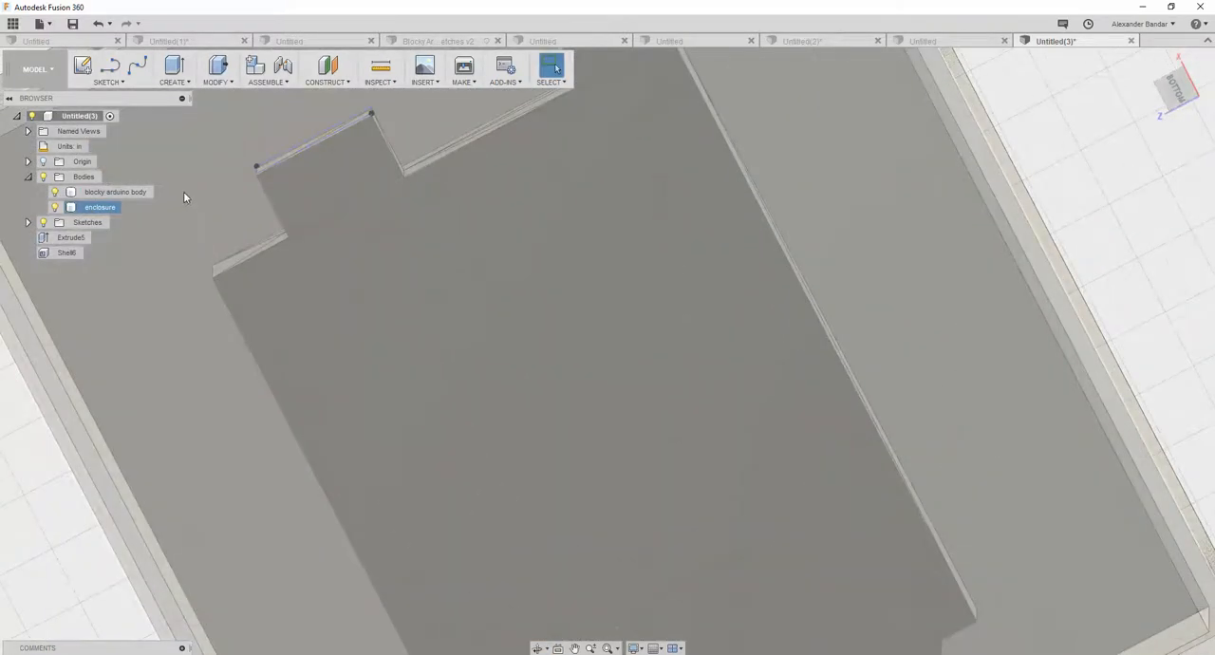
- List the sketches and highlight the mounting hole sketch to locate its circles beneath the Arduino
{"action": "left_click", "coordinate": [184, 193]}
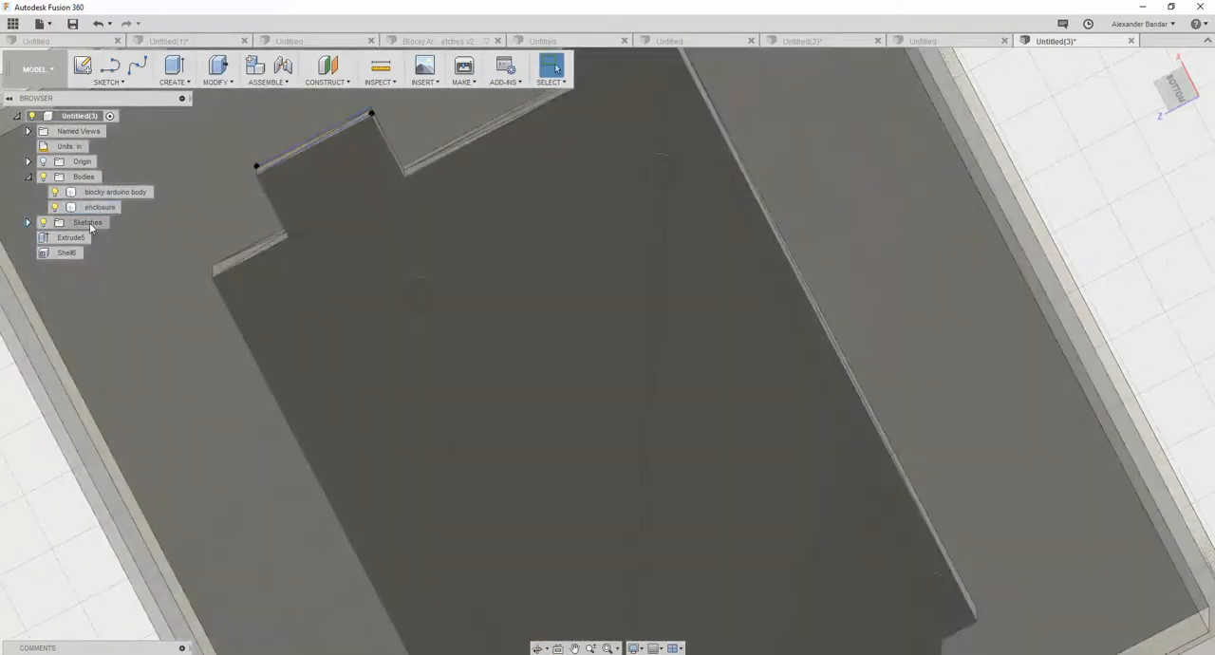
{"action": "left_click", "coordinate": [27, 223]}
{"action": "left_click", "coordinate": [119, 238]}
{"action": "left_click", "coordinate": [100, 207], "text": "ctrl"}
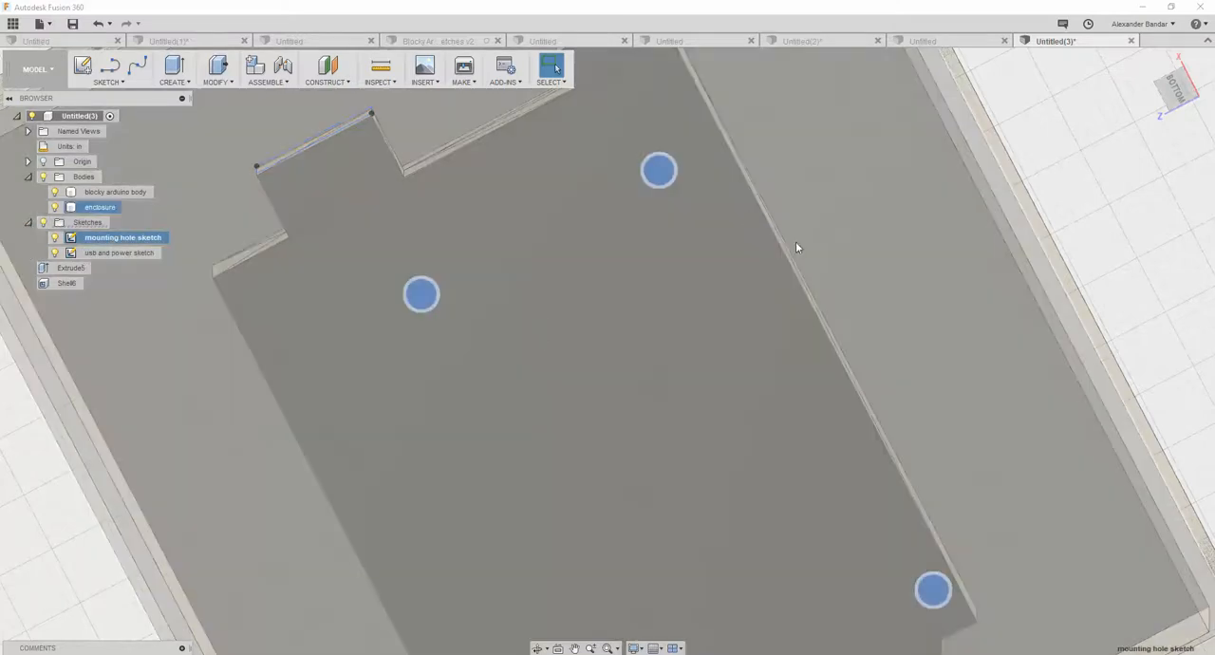
{"action": "scroll", "coordinate": [668, 178], "scroll_direction": "up", "scroll_amount": 5}
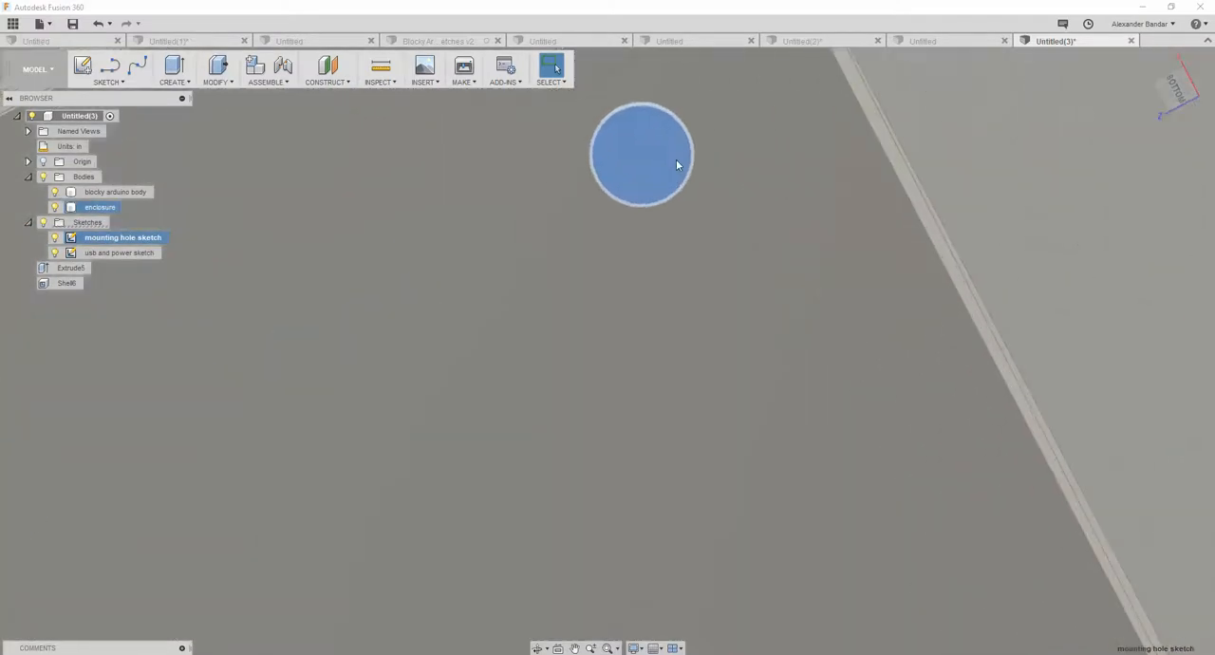
{"action": "left_click", "coordinate": [672, 188]}
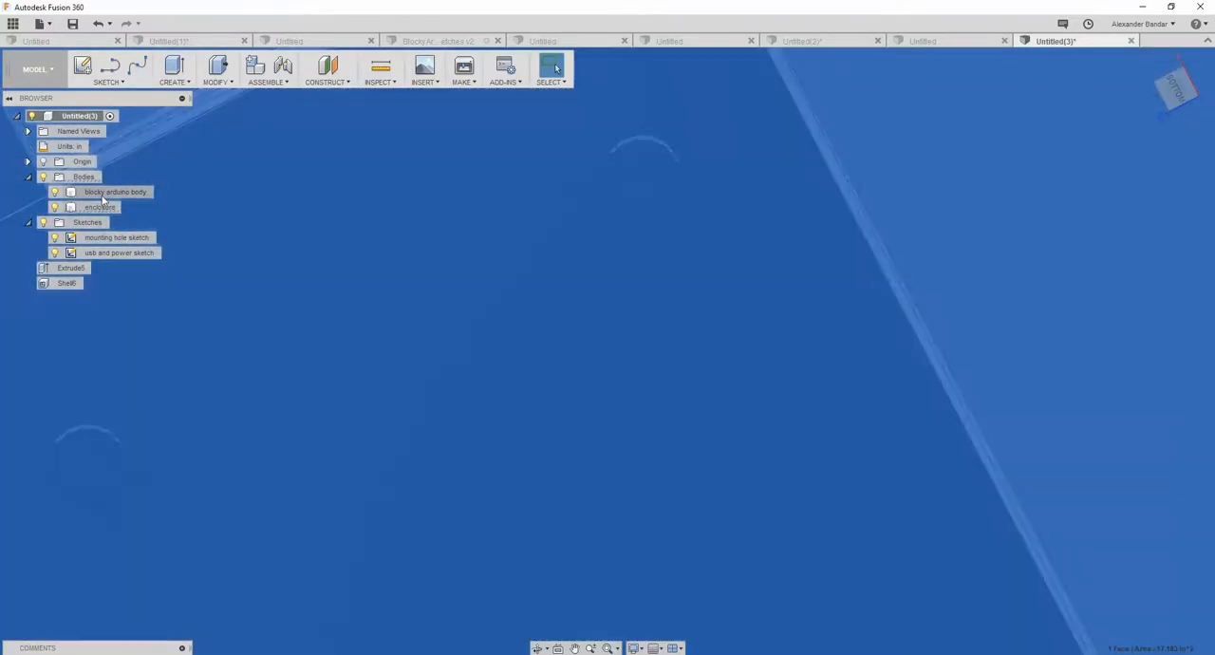
- Hide the enclosure body while keeping the blocky Arduino body shown
{"action": "left_click", "coordinate": [55, 192]}
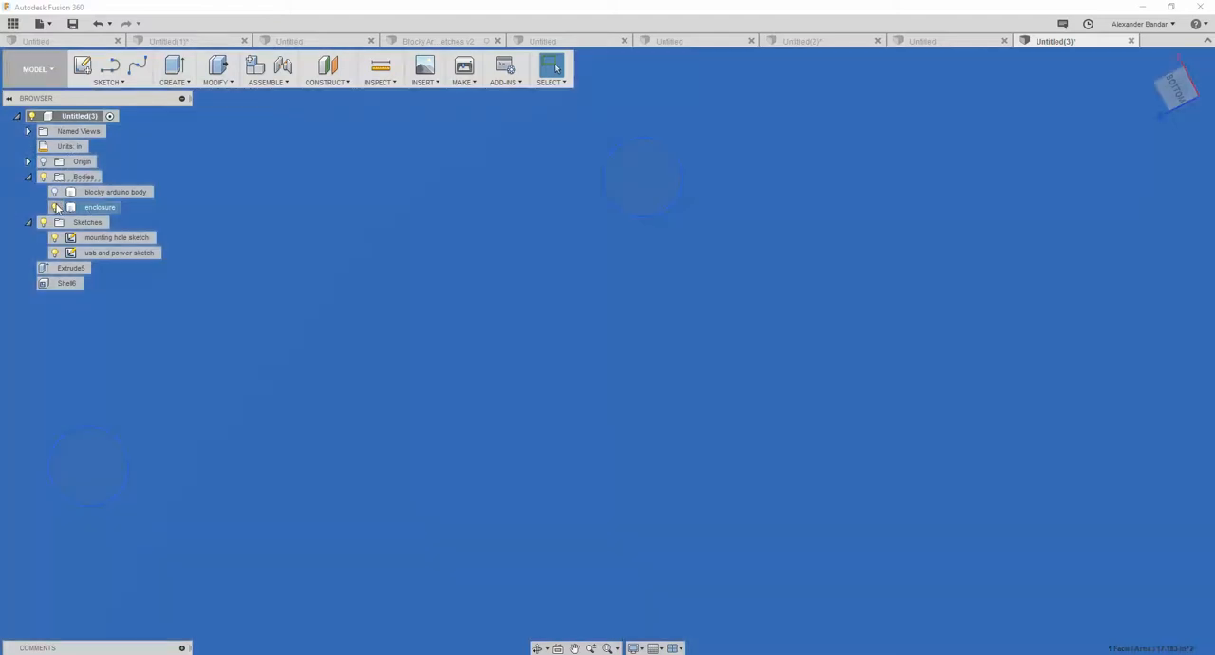
{"action": "left_click", "coordinate": [55, 207]}
{"action": "left_click", "coordinate": [54, 192]}
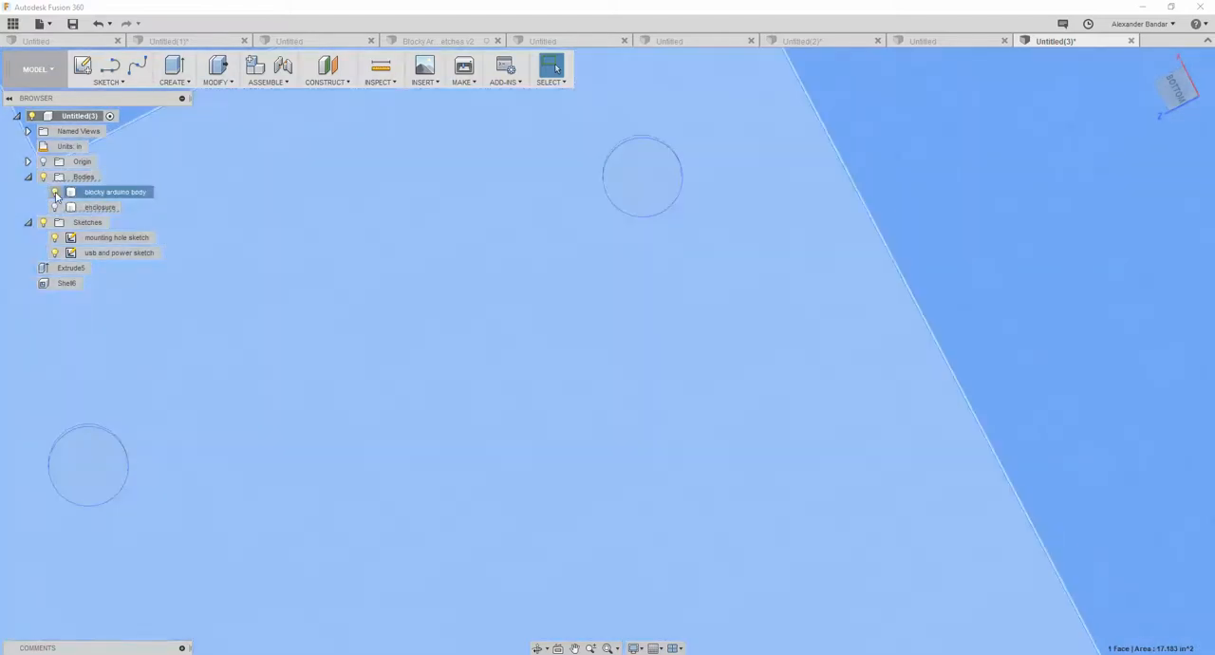
{"action": "scroll", "coordinate": [304, 273], "scroll_direction": "up", "scroll_amount": 3}
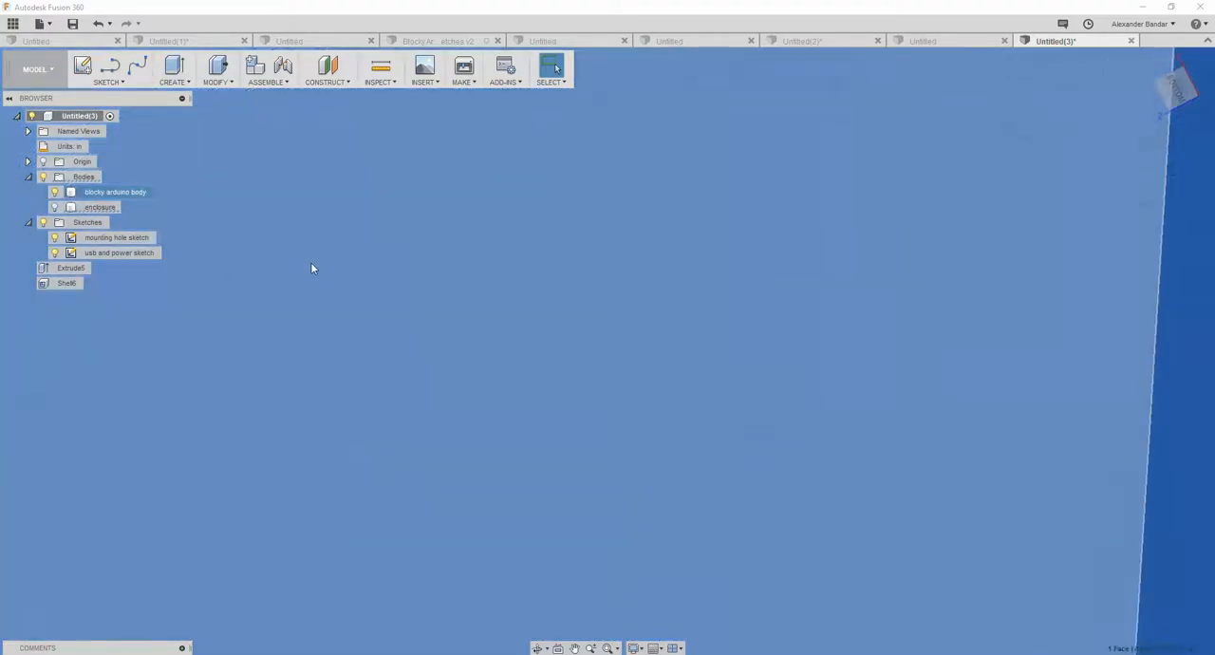
{"action": "scroll", "coordinate": [308, 262], "scroll_direction": "down", "scroll_amount": 5}
{"action": "scroll", "coordinate": [306, 237], "scroll_direction": "down", "scroll_amount": 5}
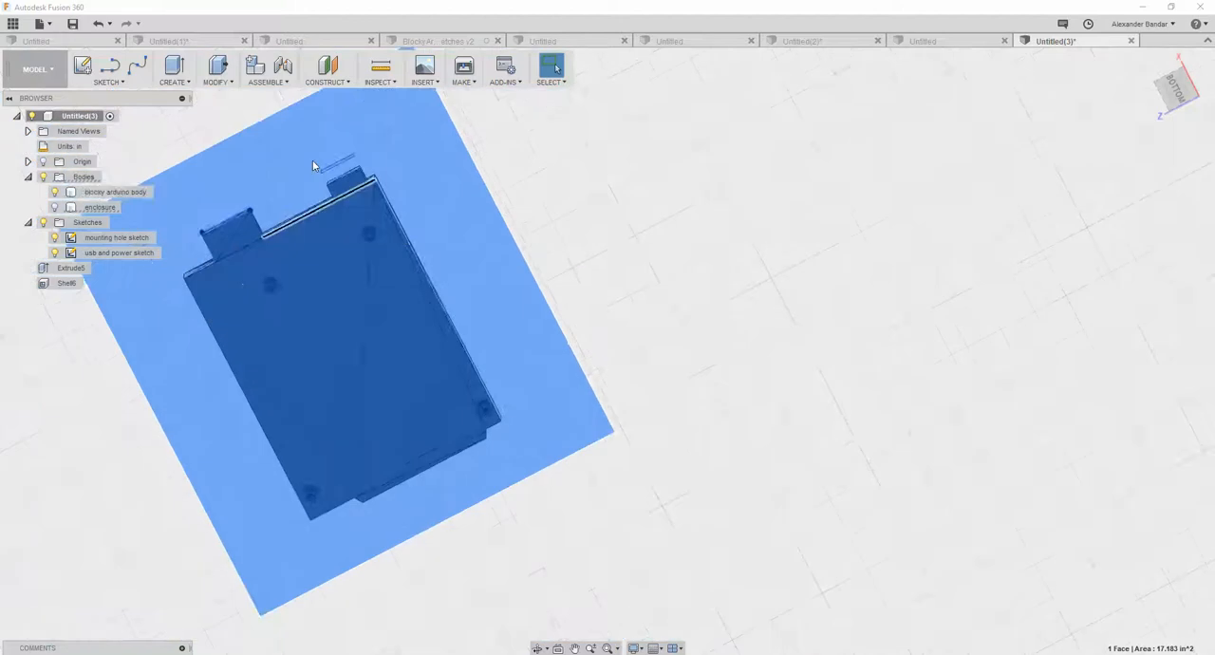
{"action": "middle_click_drag", "start_coordinate": [502, 185], "coordinate": [491, 238], "text": "shift"}
{"action": "left_click", "coordinate": [256, 155]}
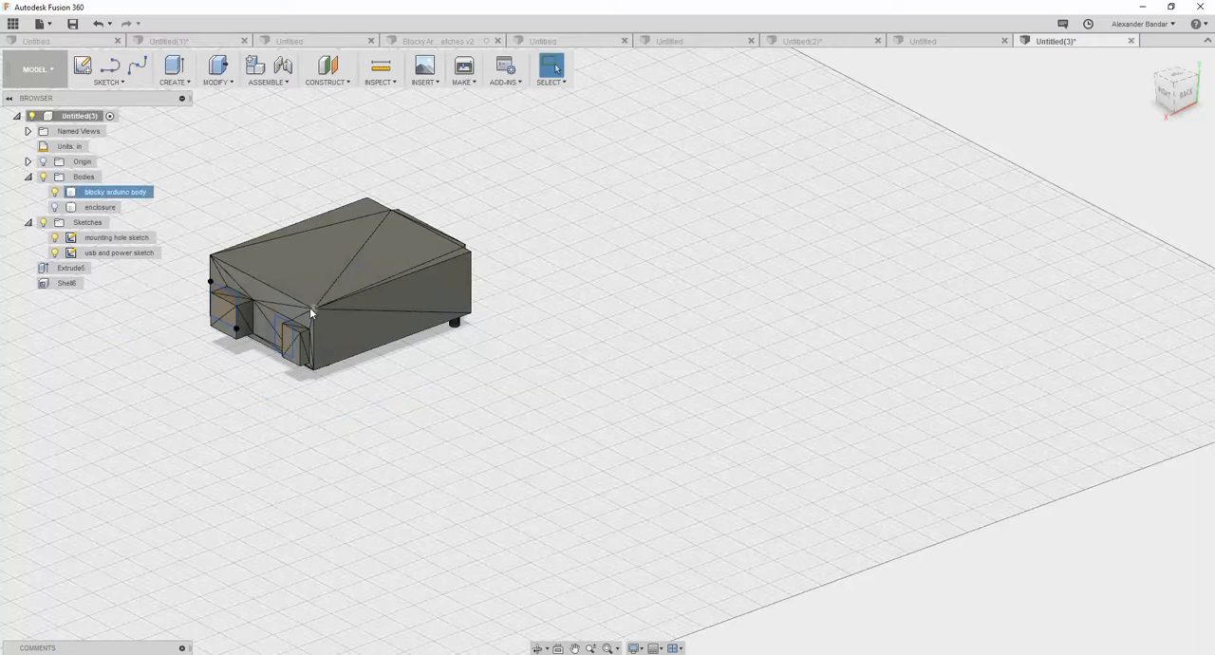
- Highlight the mounting hole sketch and examine its circles against the feet on the Arduino's underside
{"action": "middle_click_drag", "start_coordinate": [402, 396], "coordinate": [308, 276], "text": "shift"}
{"action": "scroll", "coordinate": [309, 277], "scroll_direction": "down", "scroll_amount": 2}
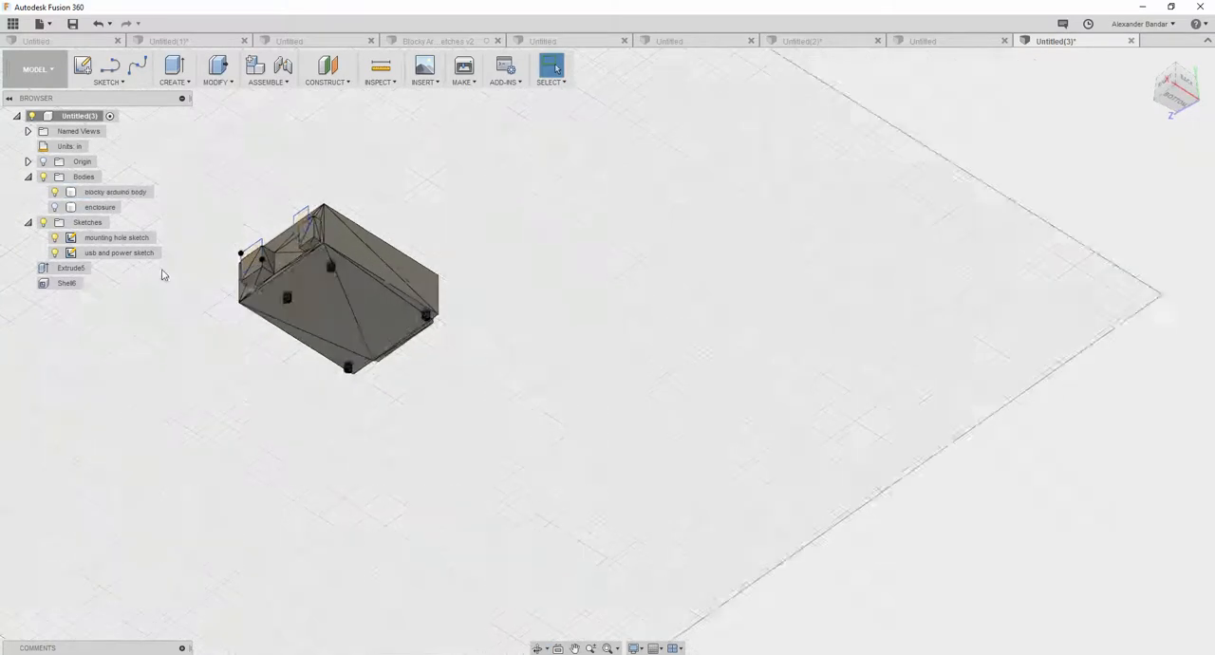
{"action": "scroll", "coordinate": [163, 272], "scroll_direction": "up", "scroll_amount": 2}
{"action": "left_click", "coordinate": [116, 240]}
{"action": "scroll", "coordinate": [354, 255], "scroll_direction": "up", "scroll_amount": 5}
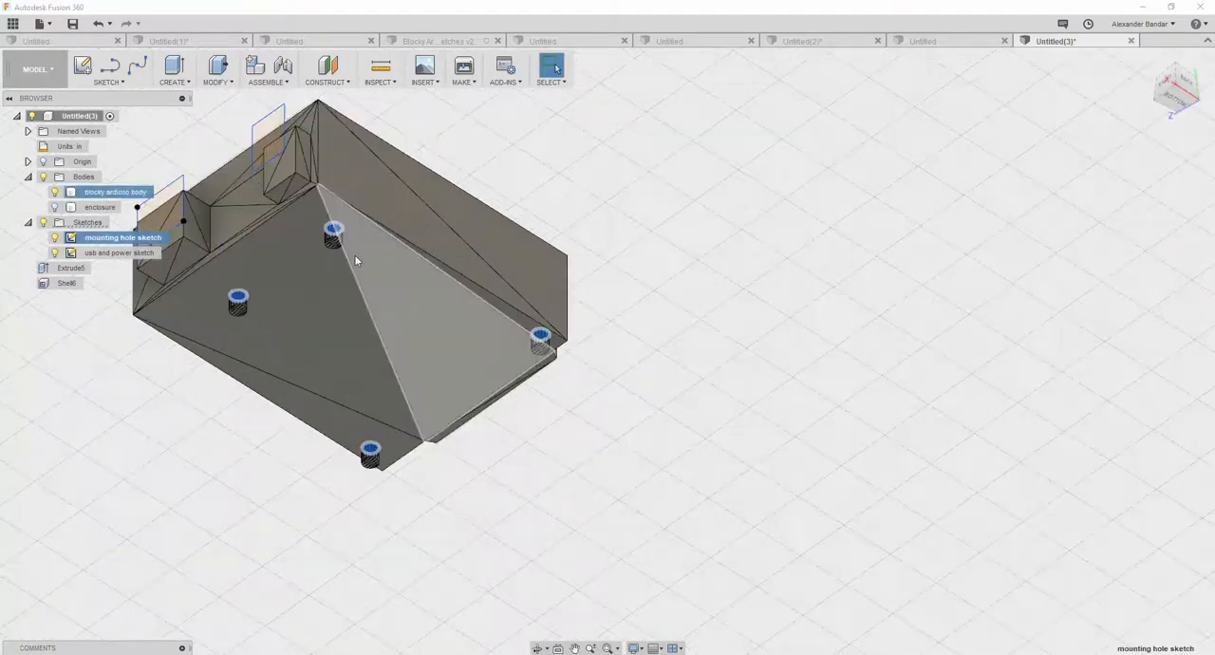
{"action": "scroll", "coordinate": [323, 209], "scroll_direction": "up", "scroll_amount": 3}
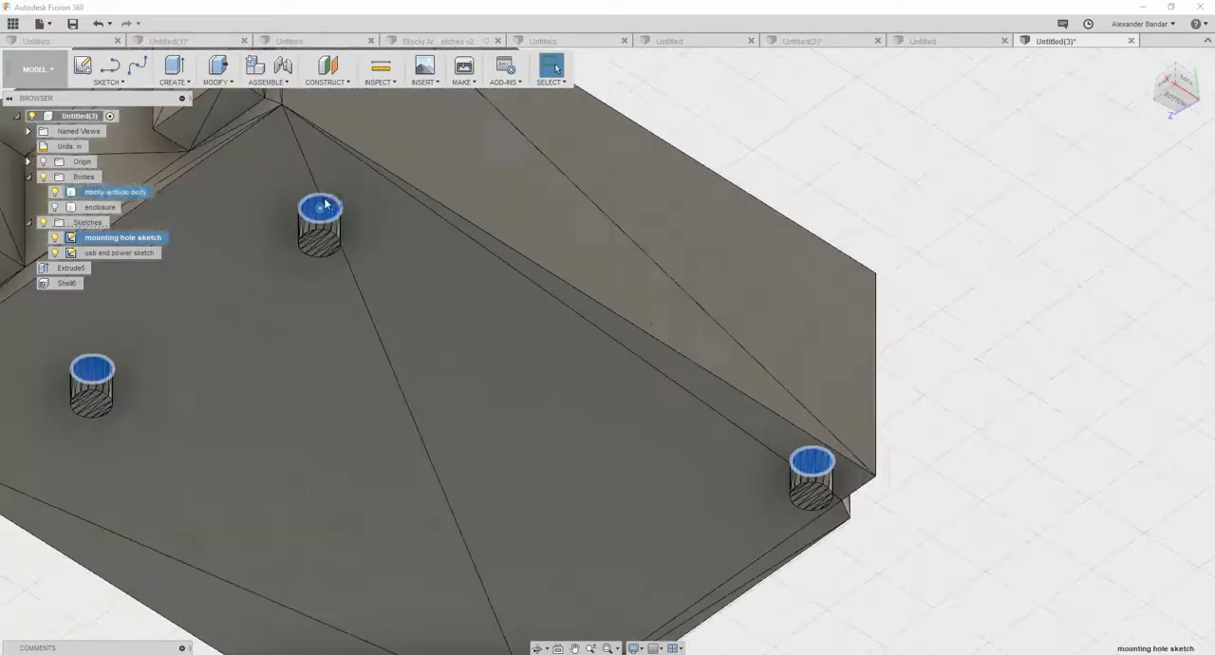
{"action": "scroll", "coordinate": [349, 379], "scroll_direction": "down", "scroll_amount": 2}
{"action": "mouse_move", "coordinate": [369, 382]}
{"action": "middle_mouse_down", "text": "shift"}
{"action": "mouse_move", "coordinate": [456, 348]}
{"action": "mouse_move", "coordinate": [298, 369]}
{"action": "mouse_move", "coordinate": [453, 380]}
{"action": "mouse_move", "coordinate": [490, 370]}
{"action": "mouse_move", "coordinate": [508, 339]}
{"action": "mouse_move", "coordinate": [504, 367]}
{"action": "mouse_move", "coordinate": [507, 314]}
{"action": "mouse_move", "coordinate": [496, 401]}
{"action": "mouse_move", "coordinate": [522, 337]}
{"action": "mouse_move", "coordinate": [446, 366]}
{"action": "mouse_move", "coordinate": [319, 373]}
{"action": "middle_mouse_up", "text": "shift"}
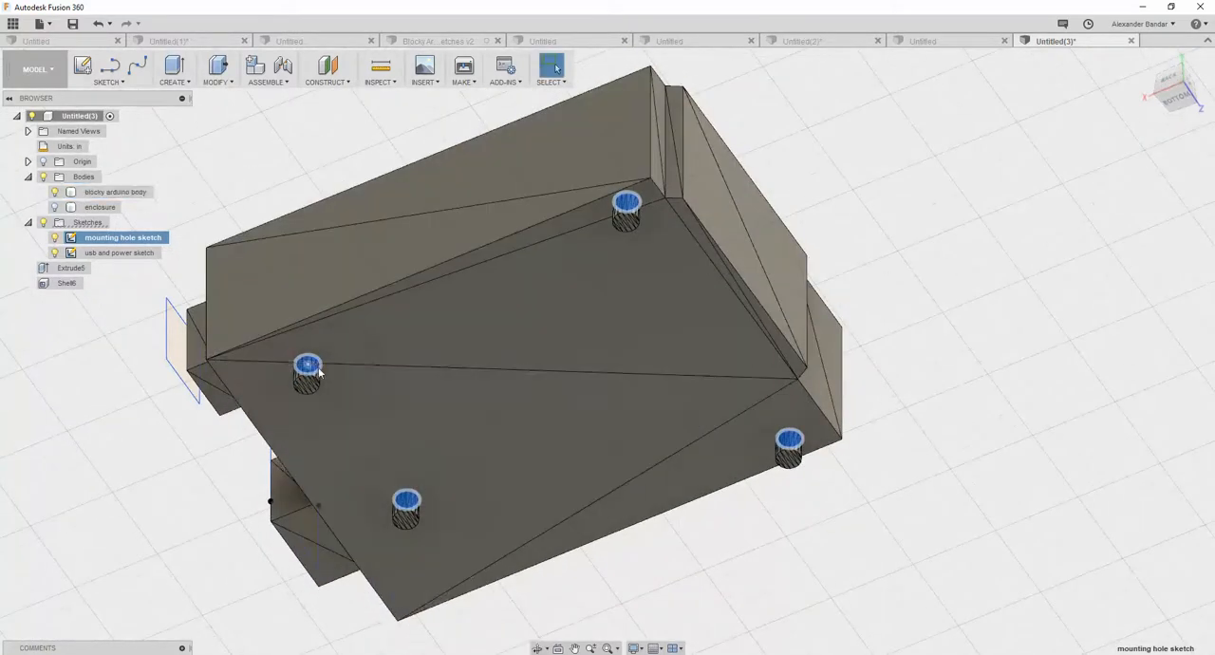
- Hide the blocky Arduino body and extrude the four mounting hole circles 1.20 in downward as new bodies
{"action": "left_click", "coordinate": [316, 367]}
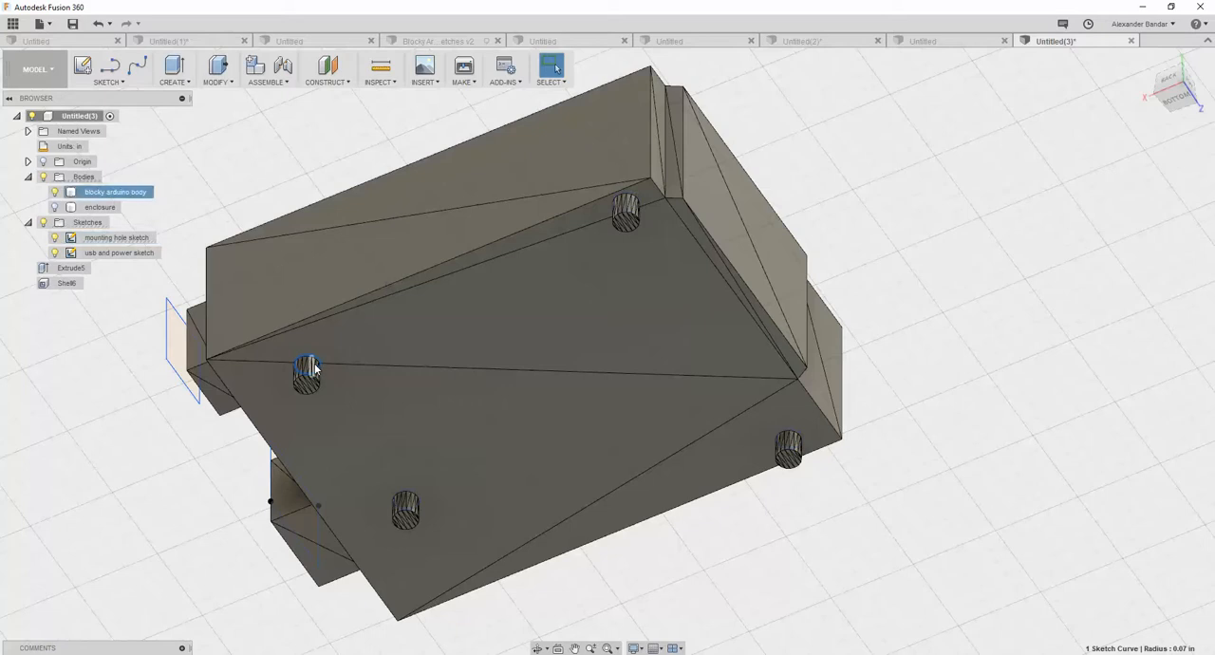
{"action": "left_click", "coordinate": [54, 191]}
{"action": "left_click", "coordinate": [308, 363]}
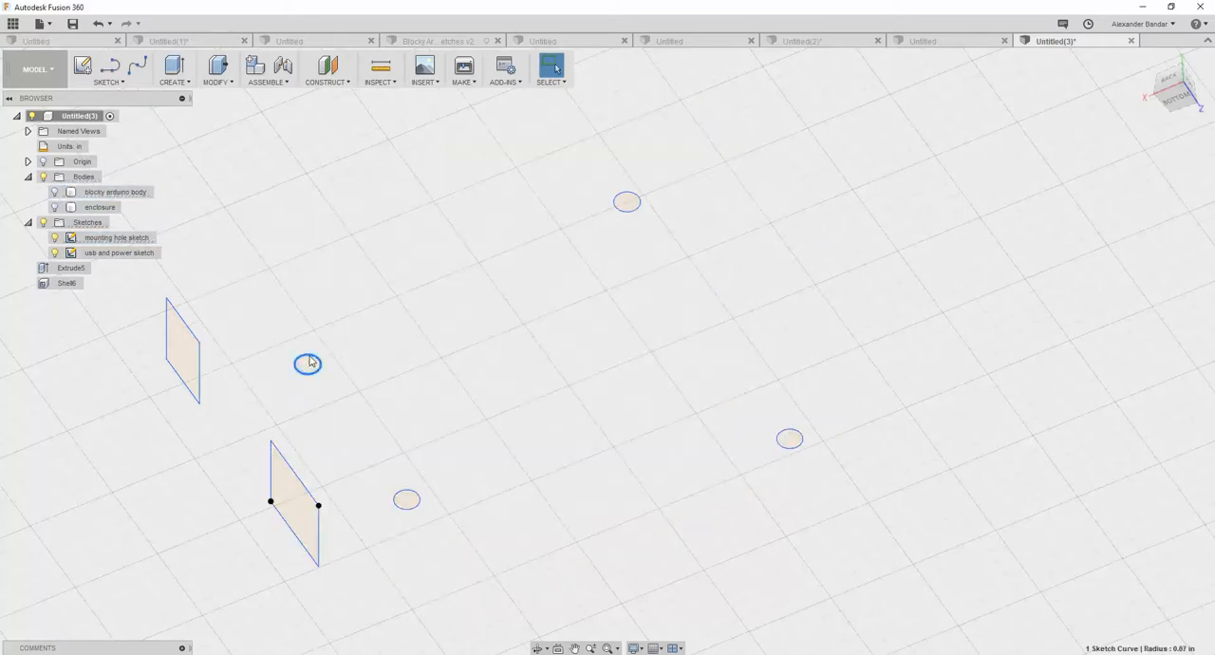
{"action": "left_click", "coordinate": [309, 363]}
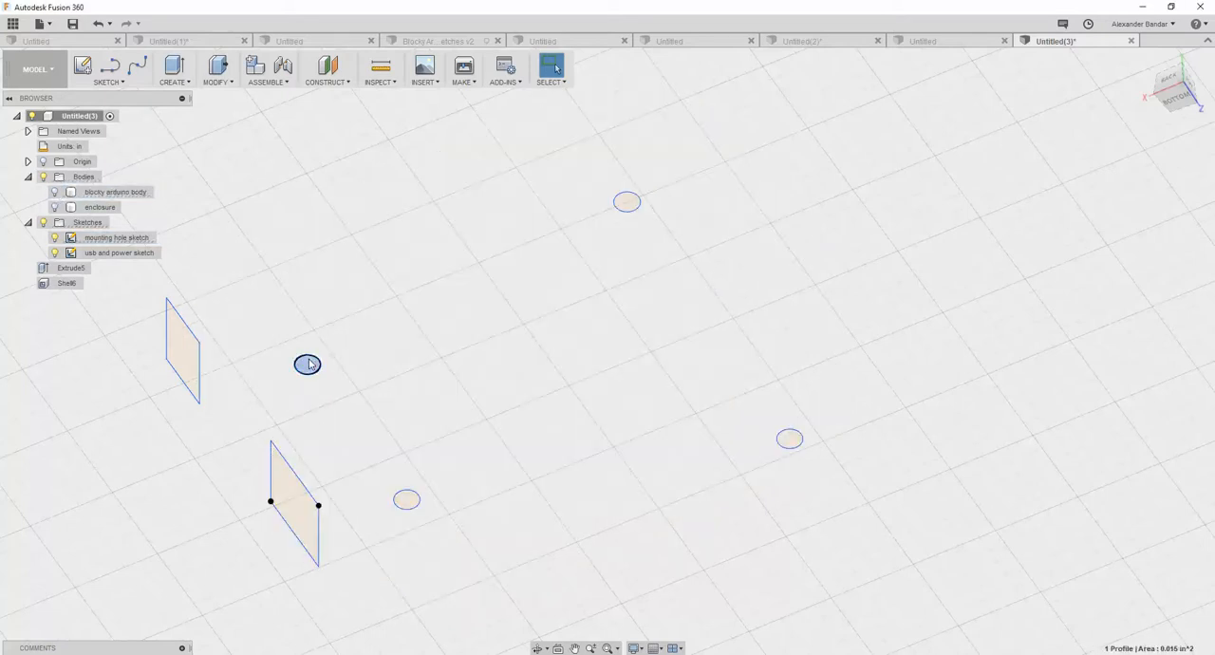
{"action": "left_click", "coordinate": [636, 202], "text": "shift"}
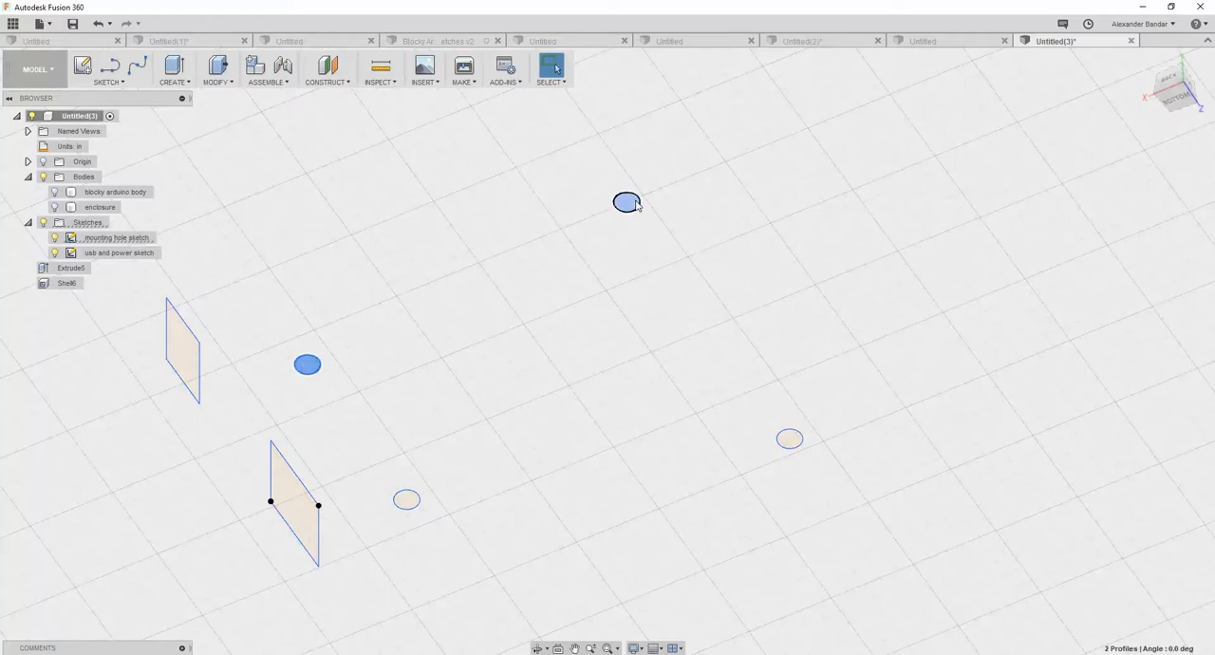
{"action": "left_click", "coordinate": [789, 441], "text": "shift"}
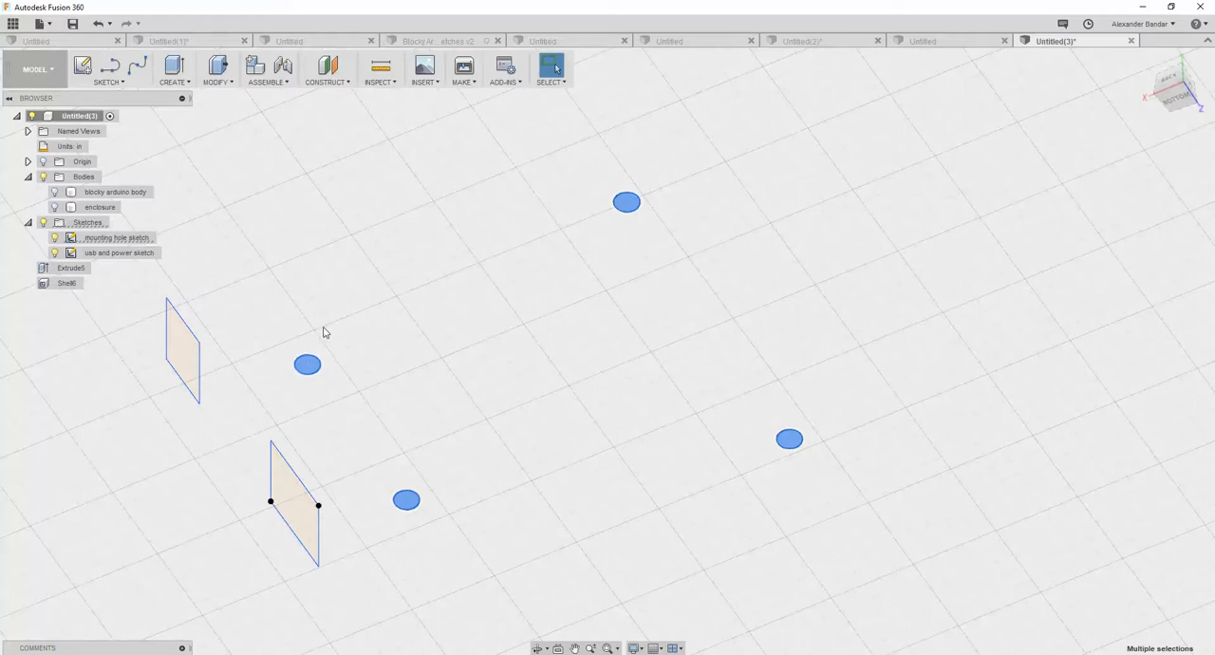
{"action": "right_click", "coordinate": [315, 370]}
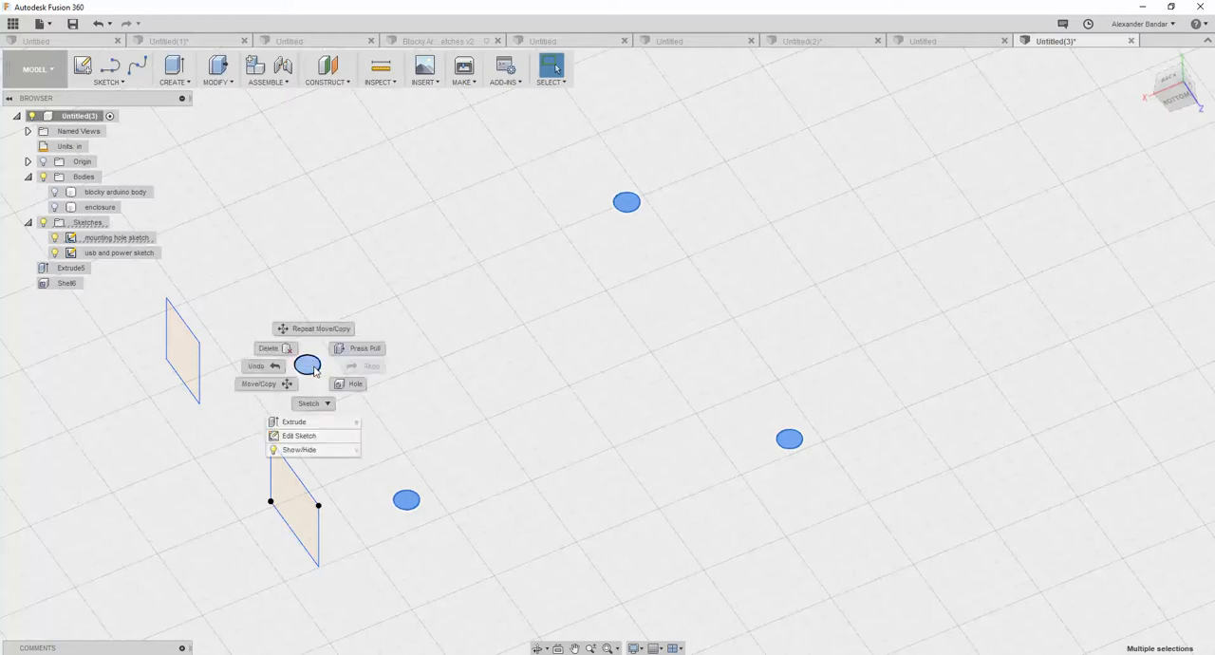
{"action": "left_click", "coordinate": [360, 353]}
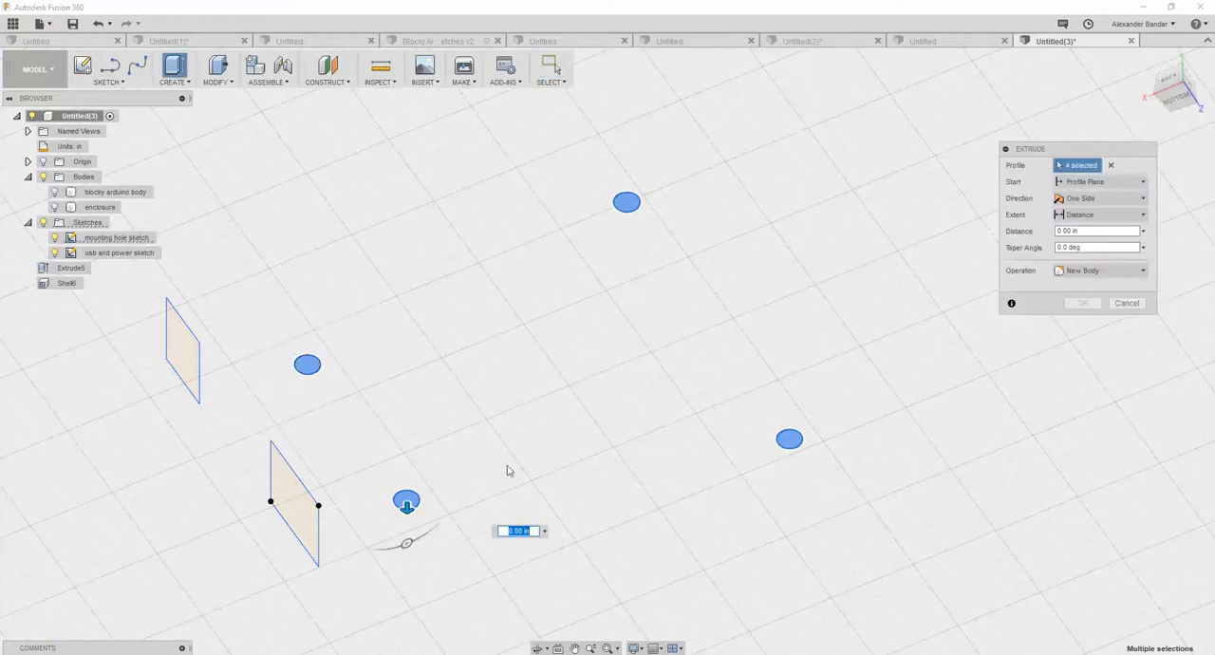
{"action": "left_click_drag", "start_coordinate": [406, 505], "coordinate": [406, 651]}
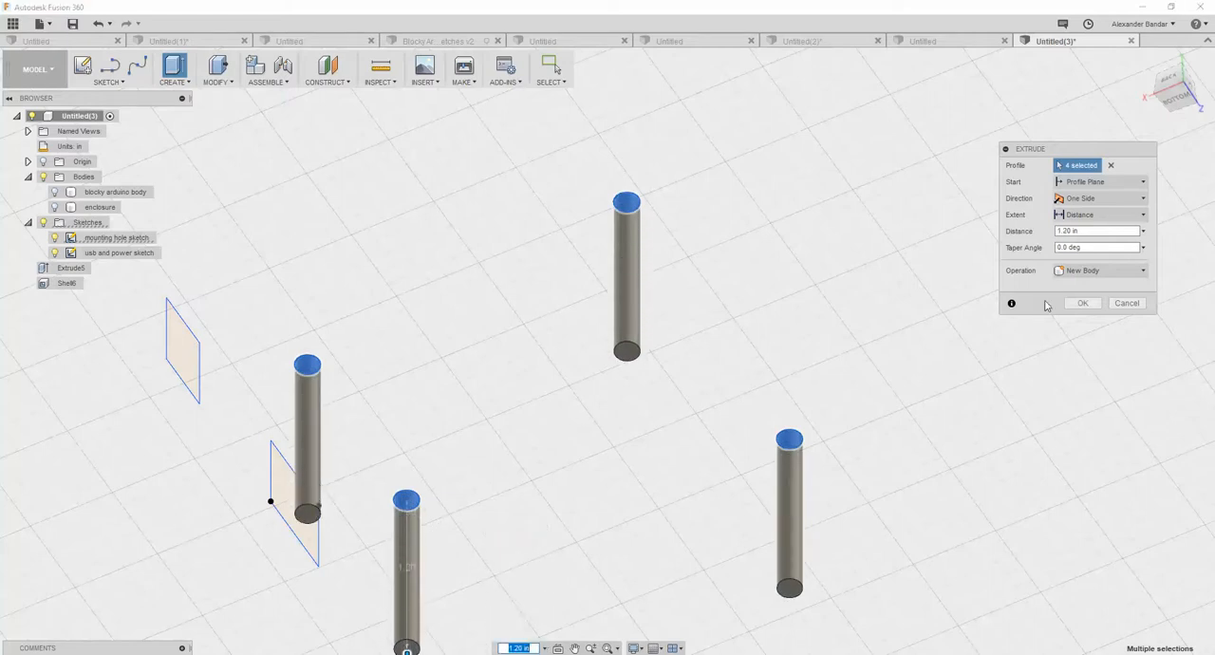
{"action": "left_click", "coordinate": [1080, 303]}
- Show the enclosure body and examine how the four extruded cylinders pass through its floor
{"action": "middle_click_drag", "start_coordinate": [821, 253], "coordinate": [840, 290], "text": "shift"}
{"action": "key", "text": "Escape"}
{"action": "scroll", "coordinate": [629, 258], "scroll_direction": "down", "scroll_amount": 6}
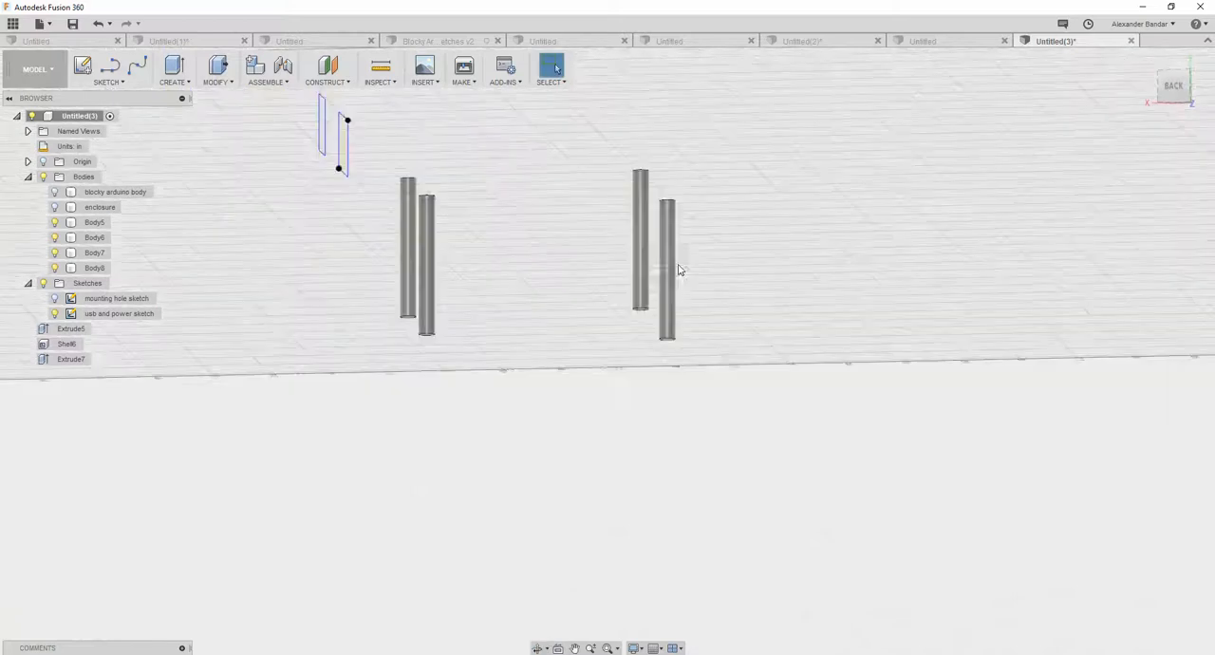
{"action": "left_click", "coordinate": [103, 211]}
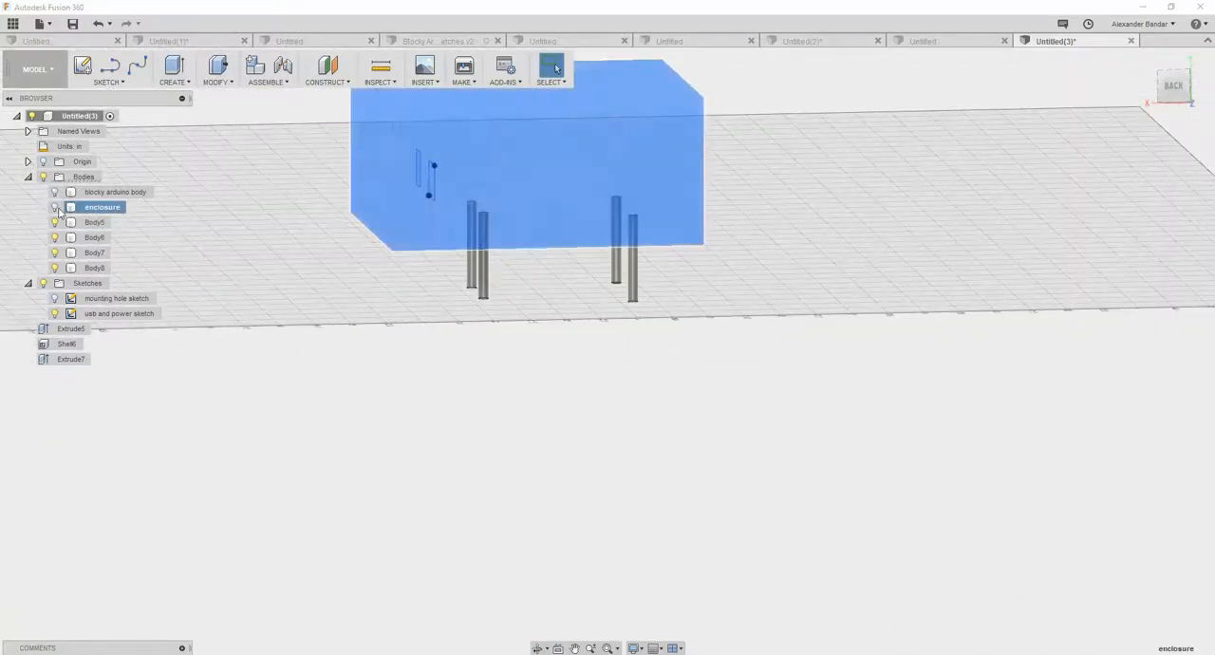
{"action": "left_click", "coordinate": [54, 207]}
{"action": "middle_click_drag", "start_coordinate": [215, 246], "coordinate": [251, 250], "text": "shift"}
{"action": "scroll", "coordinate": [487, 224], "scroll_direction": "down", "scroll_amount": 1}
{"action": "scroll", "coordinate": [590, 222], "scroll_direction": "up", "scroll_amount": 8}
{"action": "scroll", "coordinate": [549, 248], "scroll_direction": "down", "scroll_amount": 4}
{"action": "scroll", "coordinate": [515, 241], "scroll_direction": "down", "scroll_amount": 4}
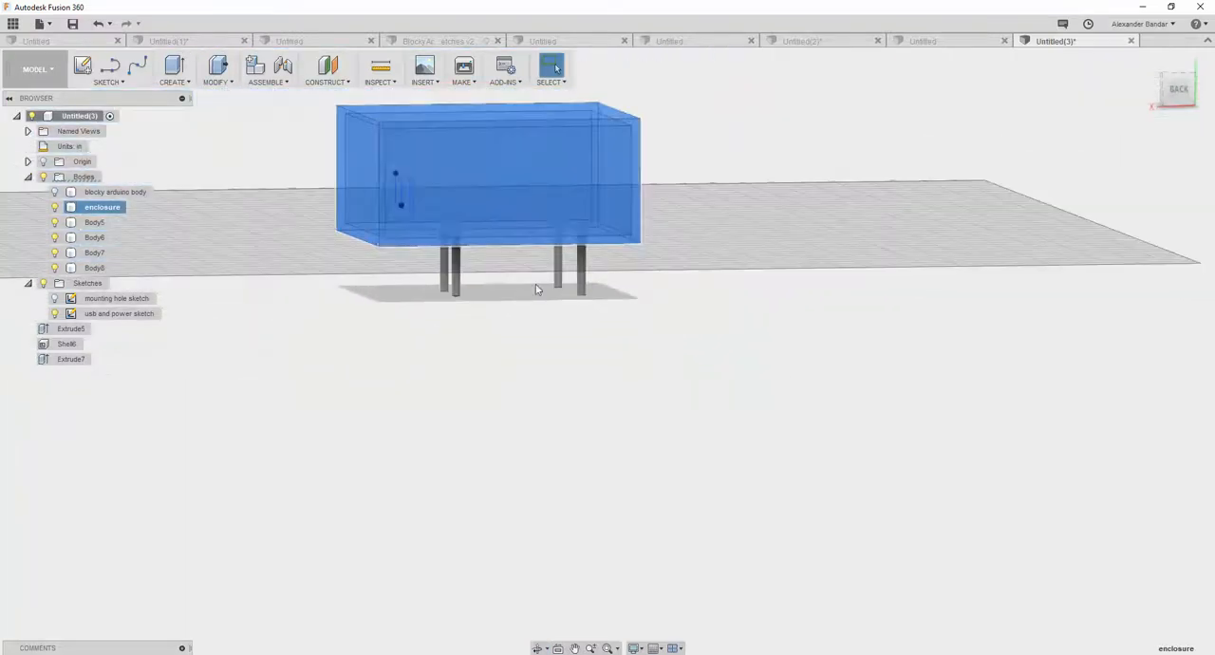
{"action": "middle_click_drag", "start_coordinate": [290, 231], "coordinate": [331, 266], "text": "shift"}
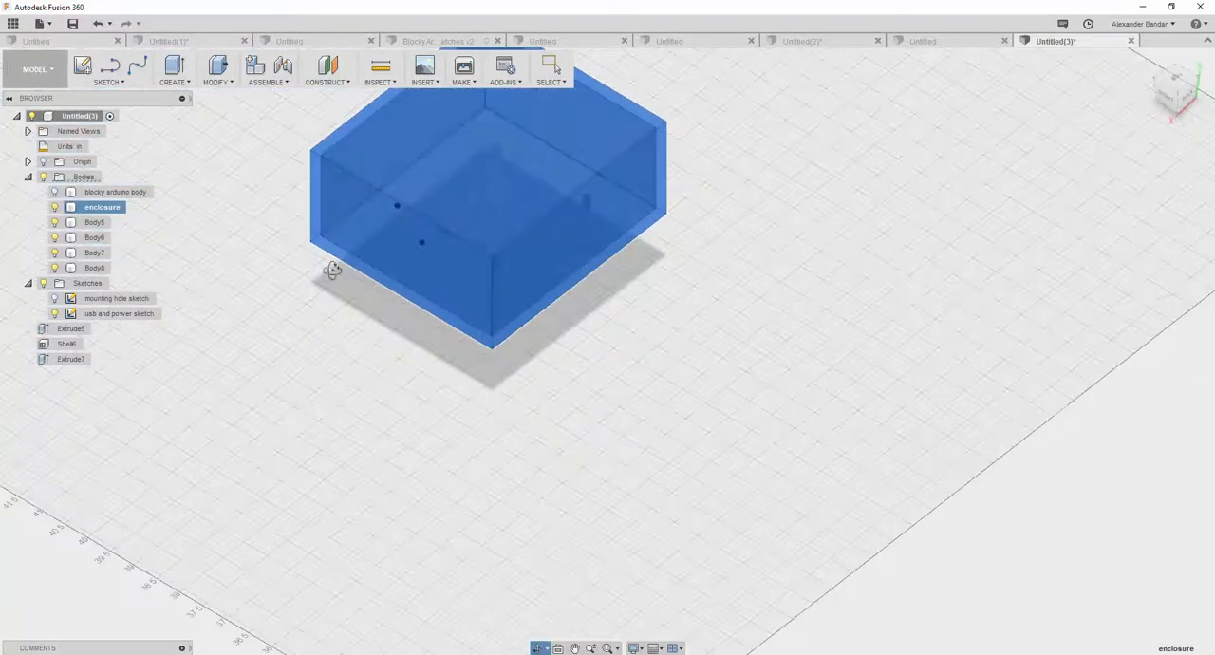
- Cut the four extruded cylinders out of the enclosure body with Combine, without keeping the tool bodies
{"action": "left_click", "coordinate": [226, 84]}
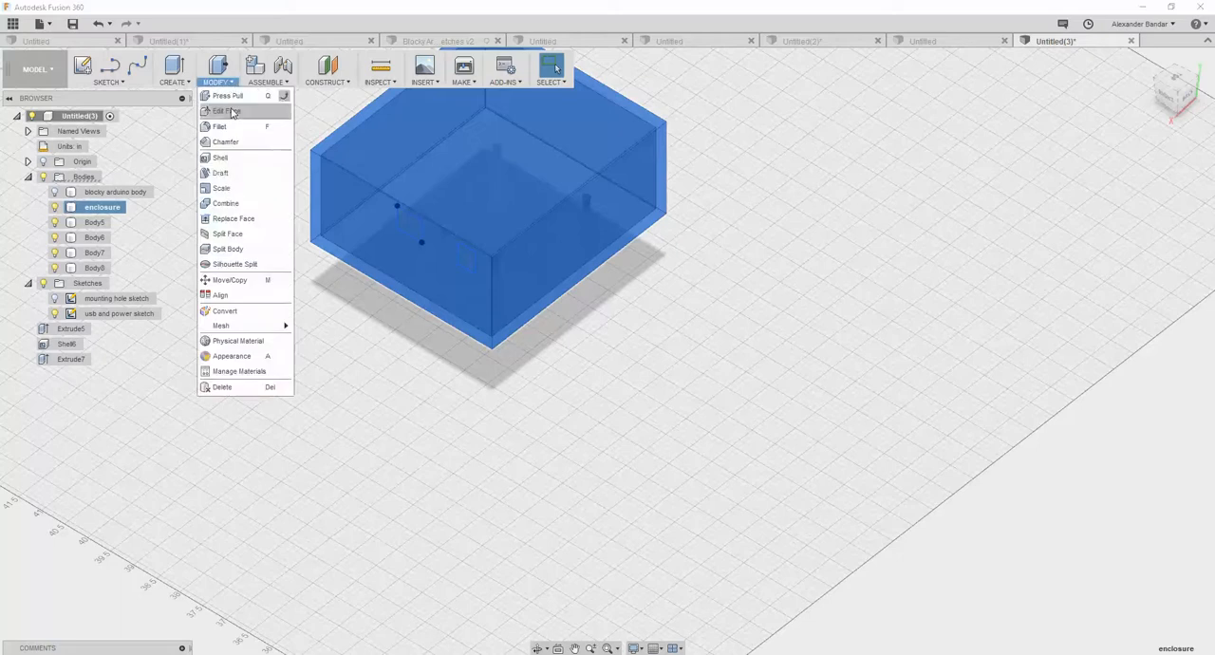
{"action": "left_click", "coordinate": [232, 200]}
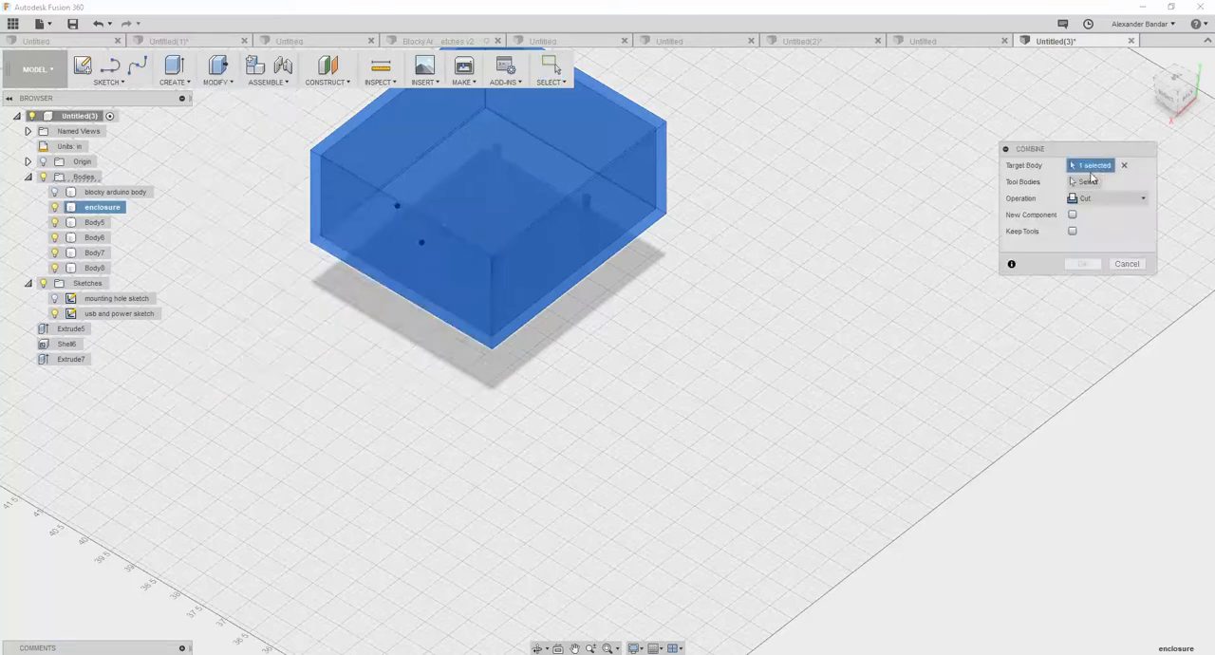
{"action": "double_click", "coordinate": [121, 210]}
{"action": "left_click", "coordinate": [1090, 183]}
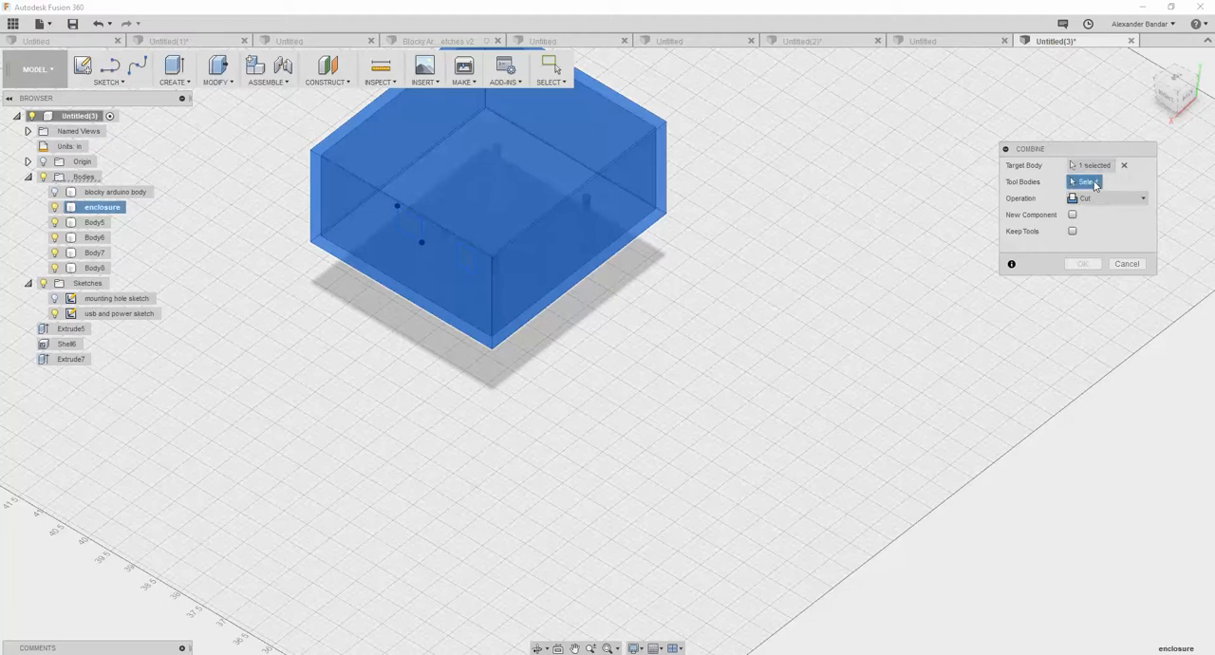
{"action": "left_click", "coordinate": [94, 222]}
{"action": "left_click", "coordinate": [95, 237]}
{"action": "left_click", "coordinate": [95, 252]}
{"action": "left_click", "coordinate": [95, 268]}
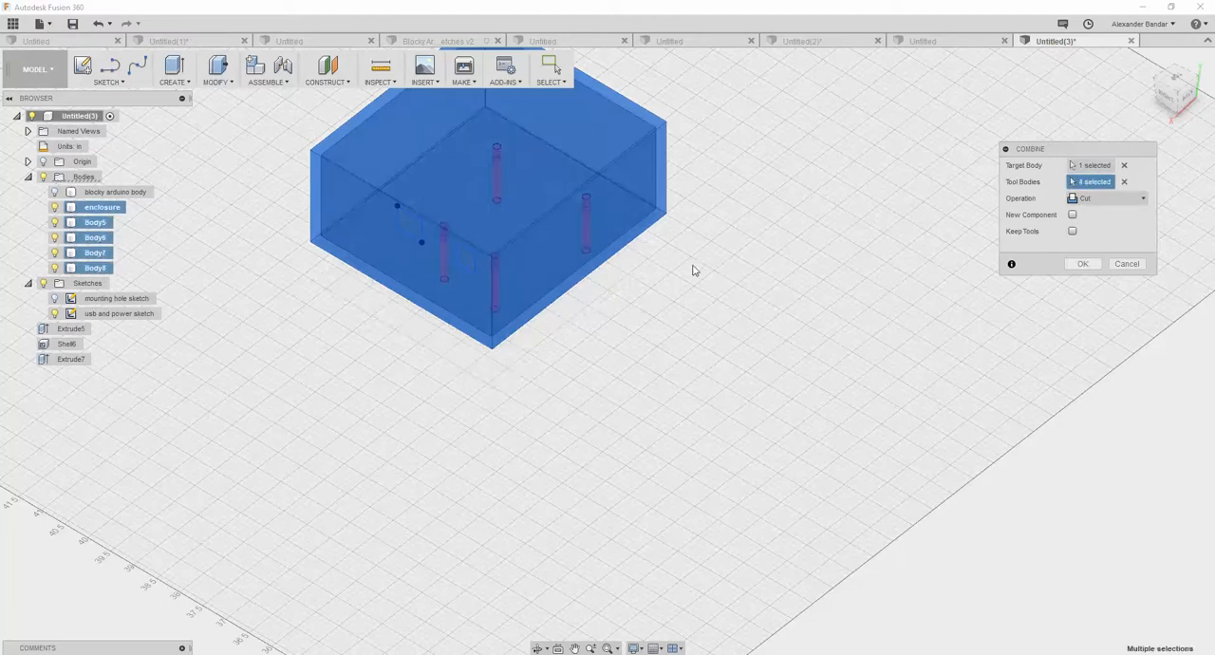
{"action": "double_click", "coordinate": [96, 237]}
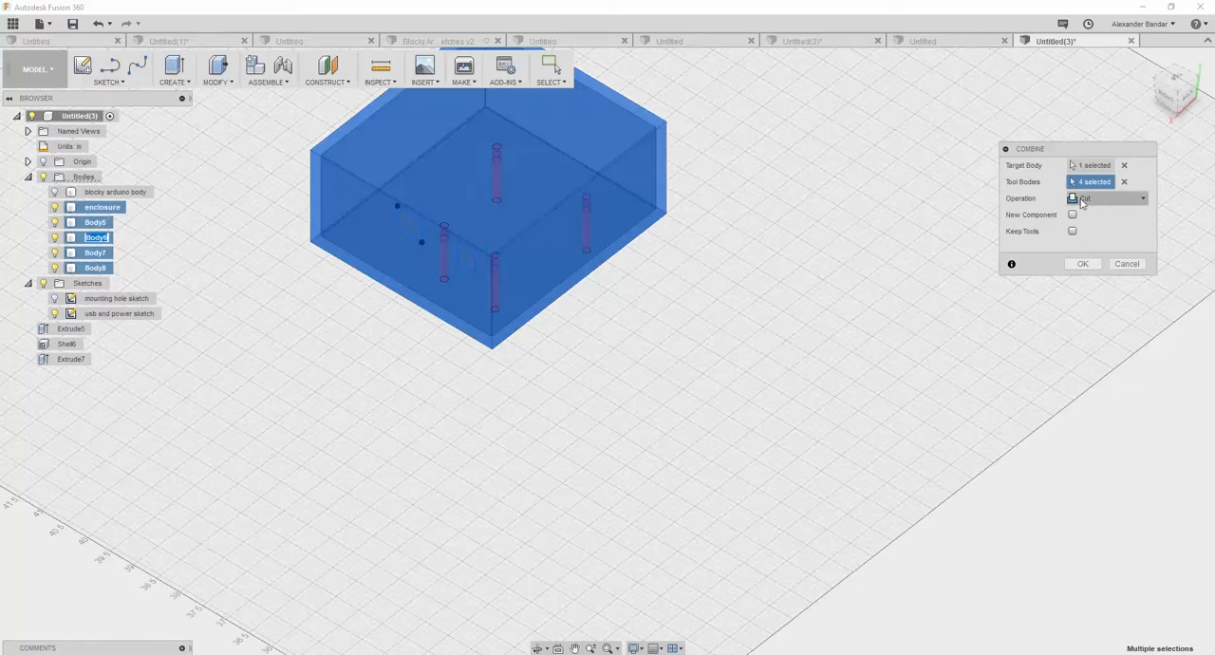
{"action": "left_click", "coordinate": [1081, 265]}
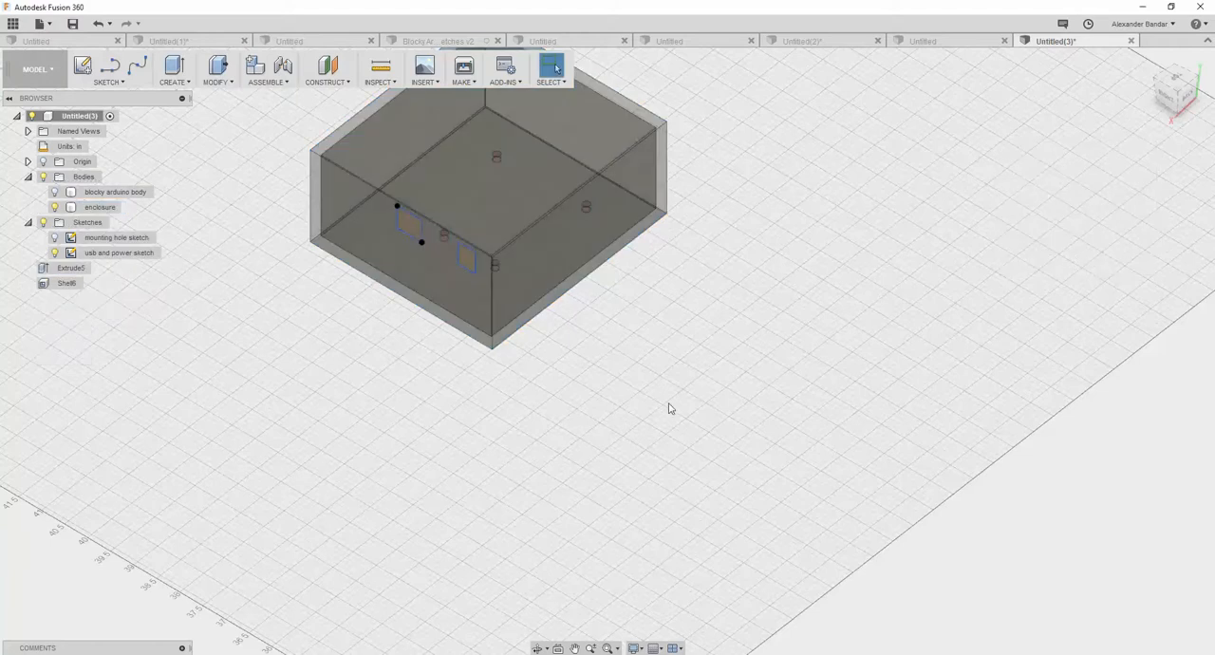
- Examine the mounting holes in the enclosure floor and show the blocky Arduino body above them
{"action": "middle_click_drag", "start_coordinate": [655, 409], "coordinate": [622, 343], "text": "shift"}
{"action": "left_click", "coordinate": [599, 187]}
{"action": "scroll", "coordinate": [528, 169], "scroll_direction": "up", "scroll_amount": 6}
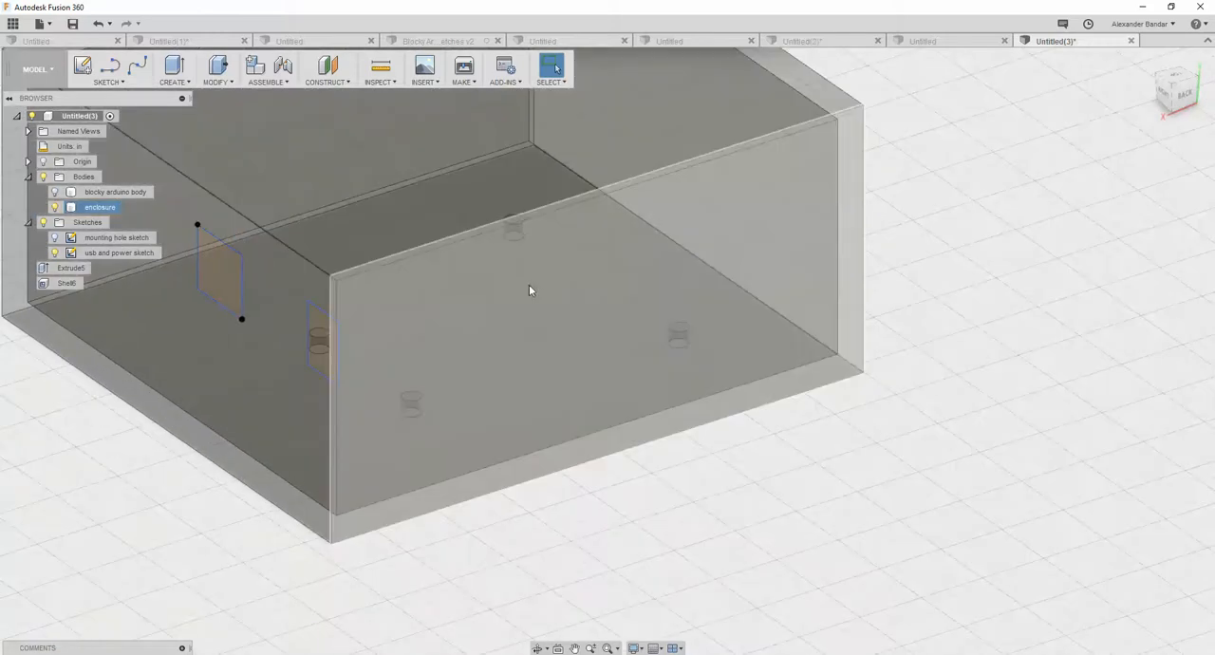
{"action": "left_click", "coordinate": [55, 193]}
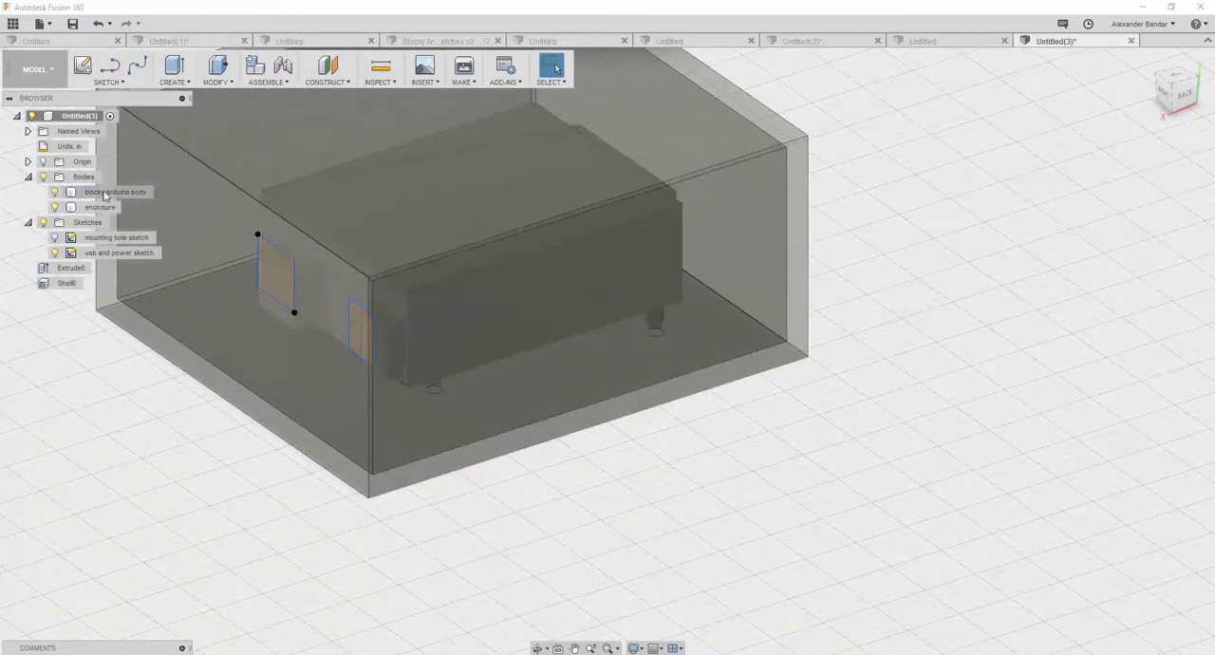
- Extrude both triangular profiles of the larger port rectangle 1.70 in outward as a cut through the enclosure wall
{"action": "middle_click_drag", "start_coordinate": [456, 380], "coordinate": [550, 336], "text": "shift"}
{"action": "scroll", "coordinate": [564, 347], "scroll_direction": "up", "scroll_amount": 3}
{"action": "scroll", "coordinate": [564, 347], "scroll_direction": "up", "scroll_amount": 2}
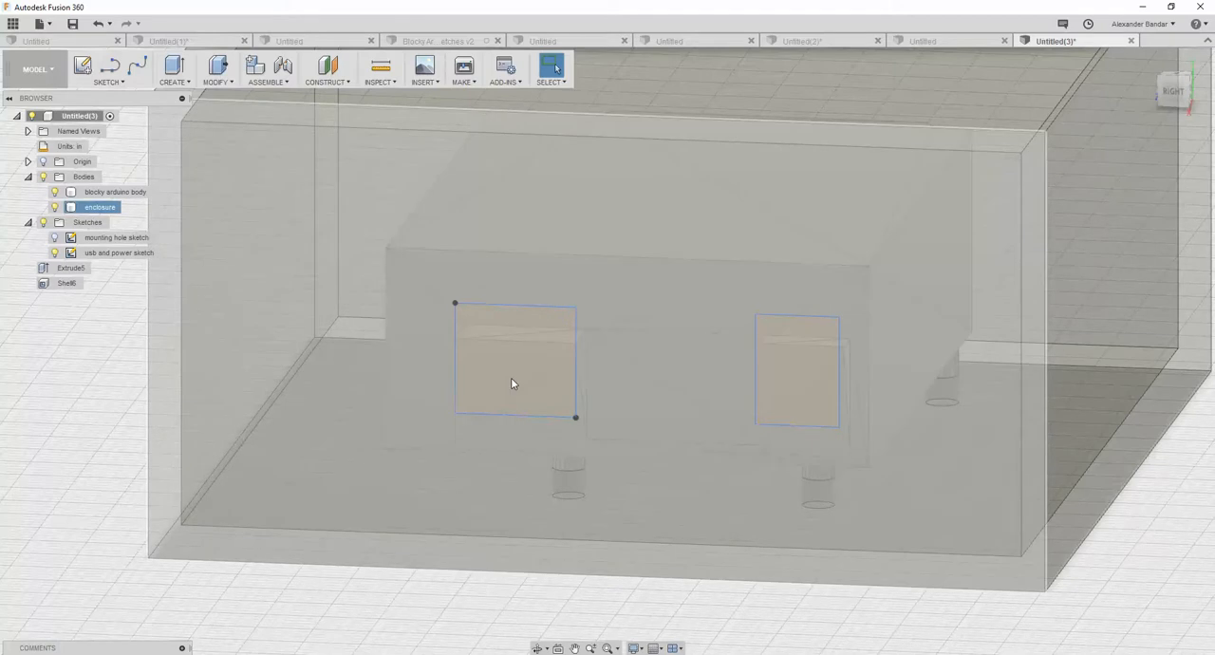
{"action": "left_click", "coordinate": [511, 378]}
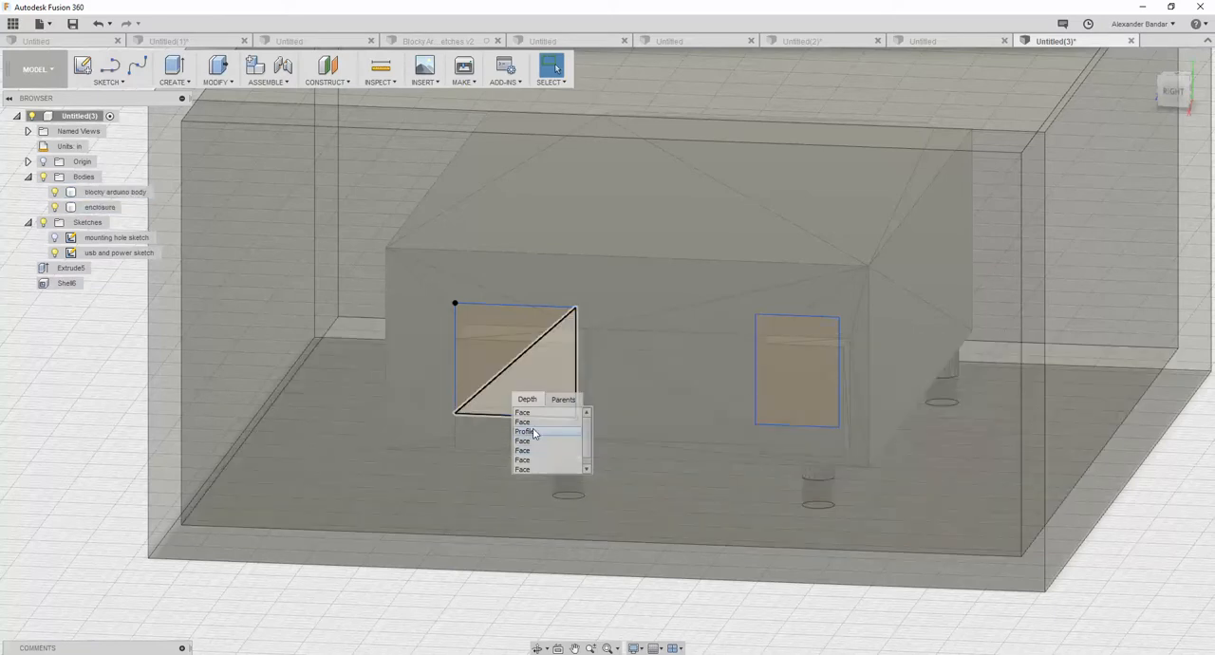
{"action": "left_click", "coordinate": [533, 432]}
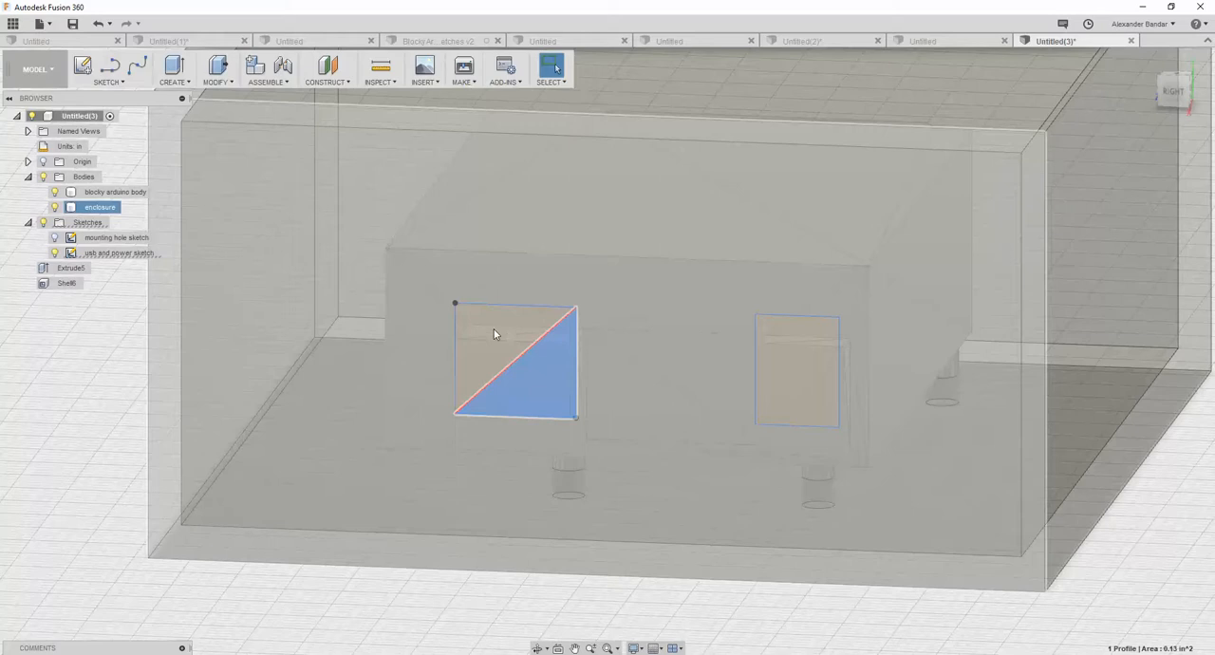
{"action": "left_click", "coordinate": [494, 329]}
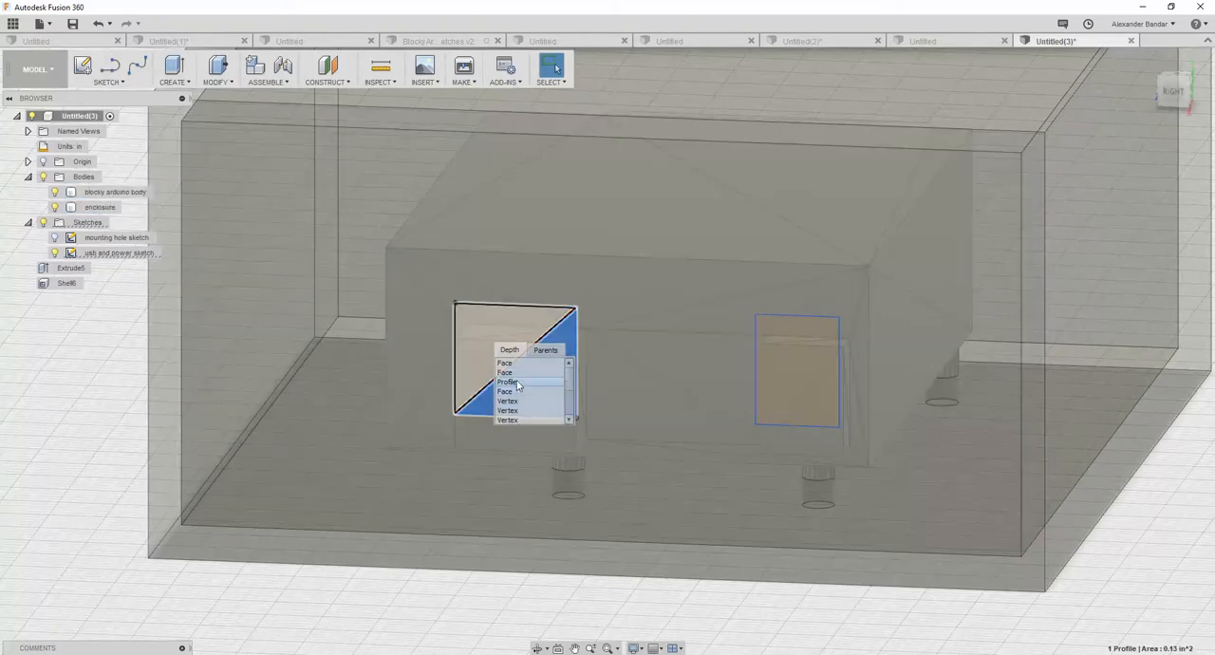
{"action": "left_click", "coordinate": [517, 383]}
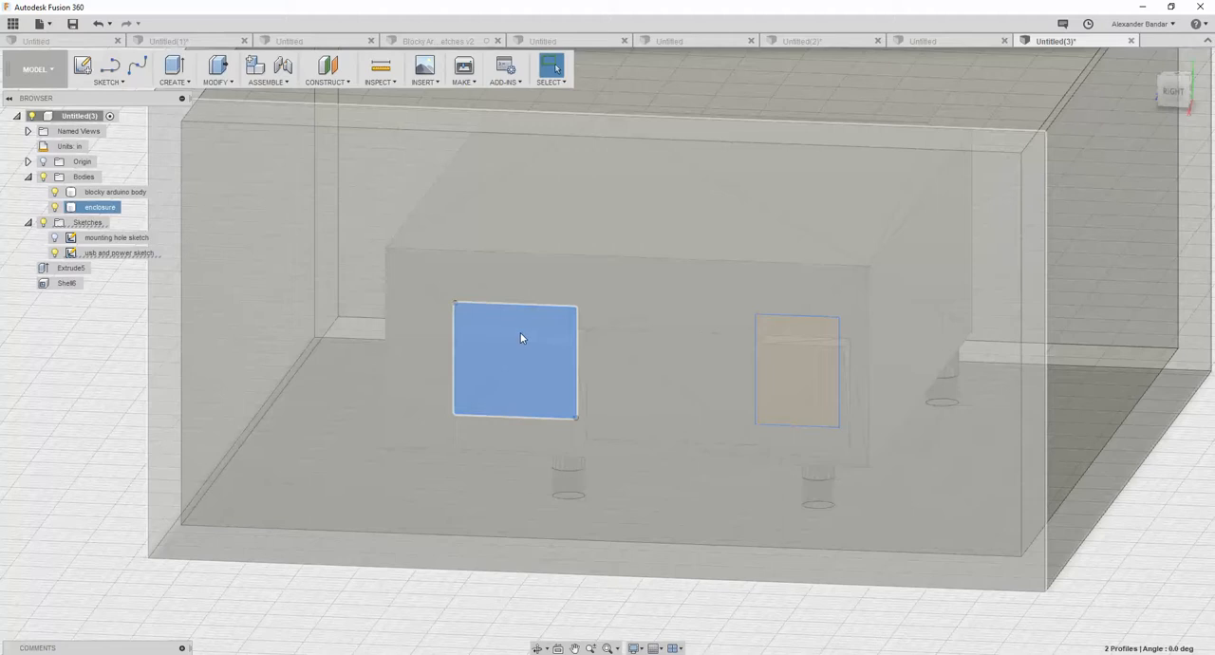
{"action": "right_click", "coordinate": [520, 334]}
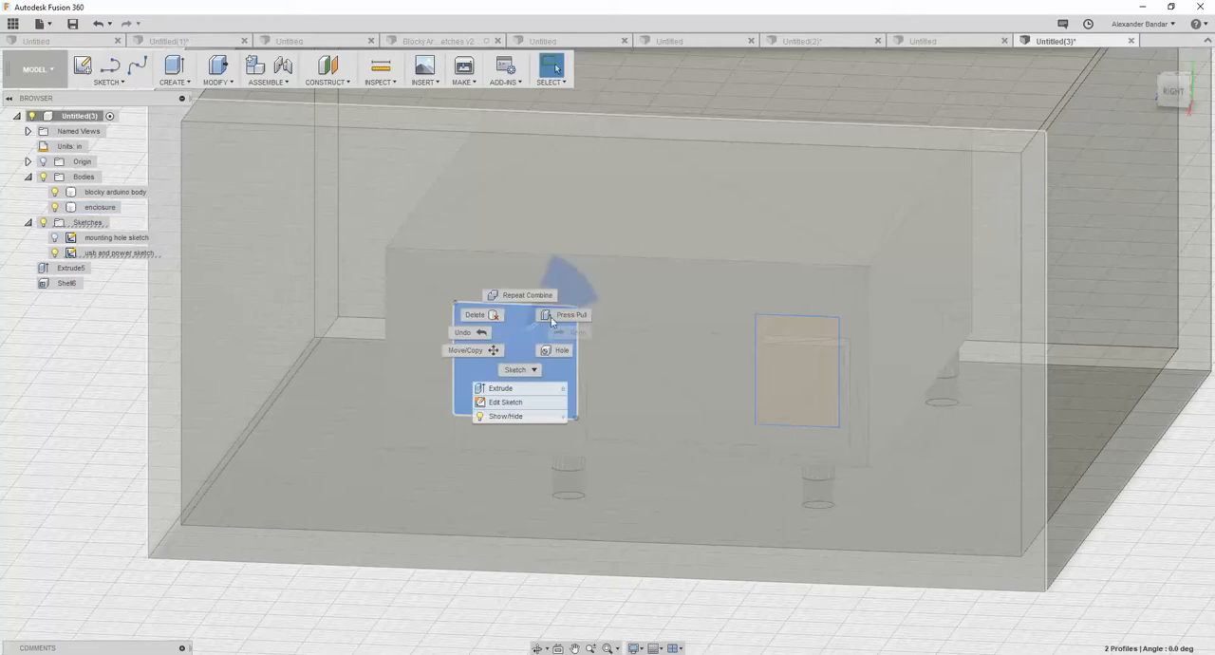
{"action": "left_click", "coordinate": [500, 388]}
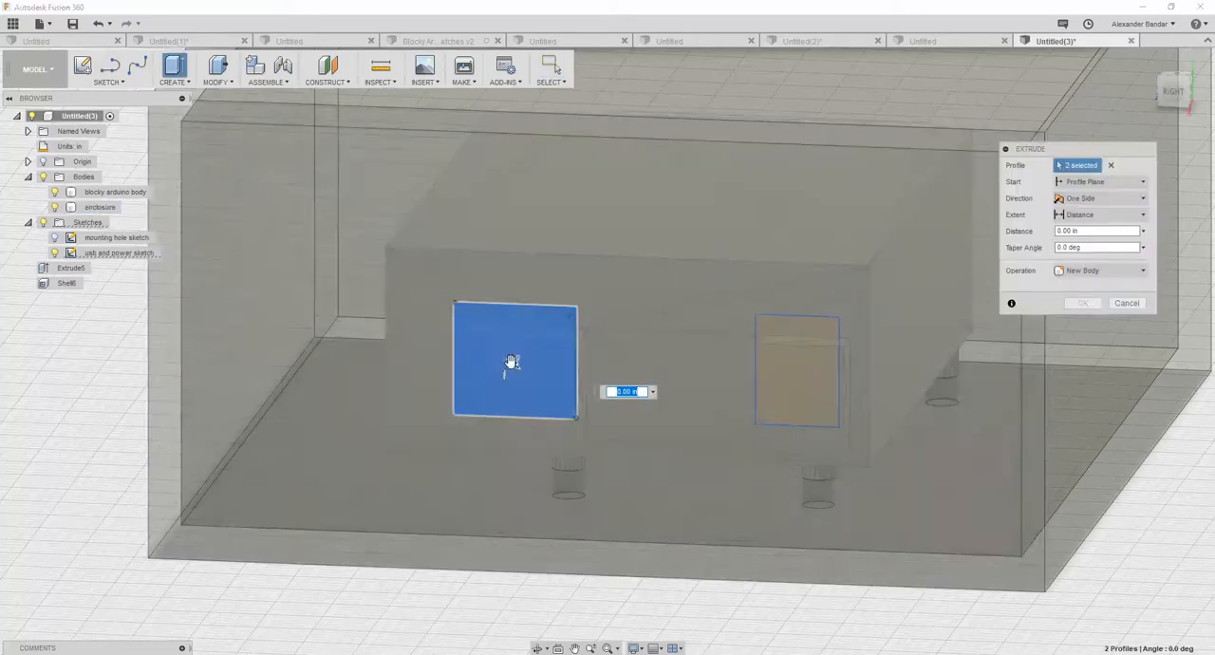
{"action": "left_click_drag", "start_coordinate": [511, 361], "coordinate": [447, 448]}
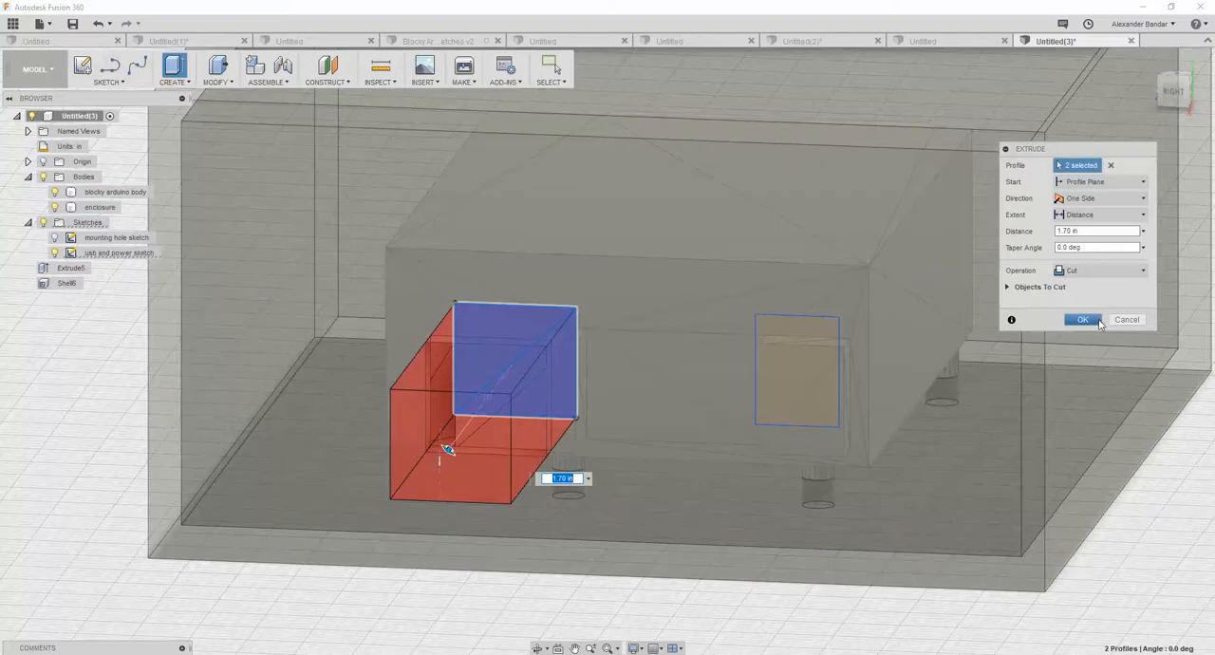
{"action": "left_click", "coordinate": [1100, 324]}
{"action": "middle_click_drag", "start_coordinate": [664, 323], "coordinate": [594, 410], "text": "shift"}
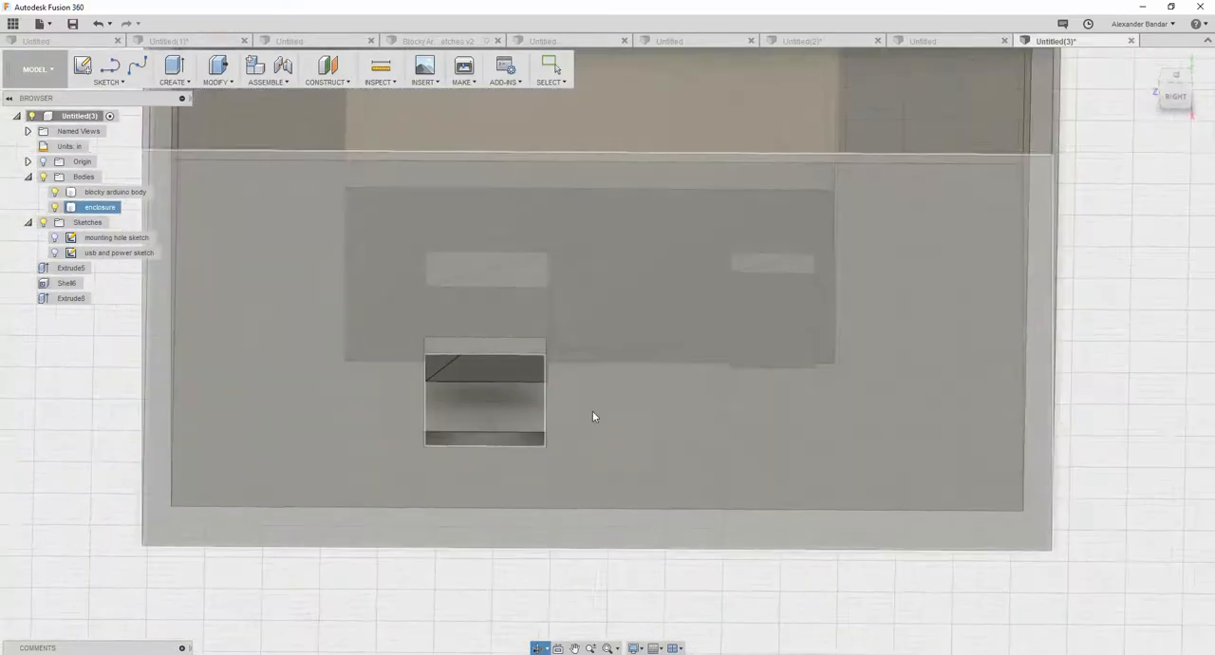
- Undo the port cut and hide the usb and power sketch
{"action": "key", "text": "Escape"}
{"action": "key", "text": "ctrl+z"}
{"action": "mouse_move", "coordinate": [586, 424]}
{"action": "middle_mouse_down", "text": "shift"}
{"action": "mouse_move", "coordinate": [594, 383]}
{"action": "mouse_move", "coordinate": [579, 399]}
{"action": "middle_mouse_up", "text": "shift"}
{"action": "left_click", "coordinate": [54, 253]}
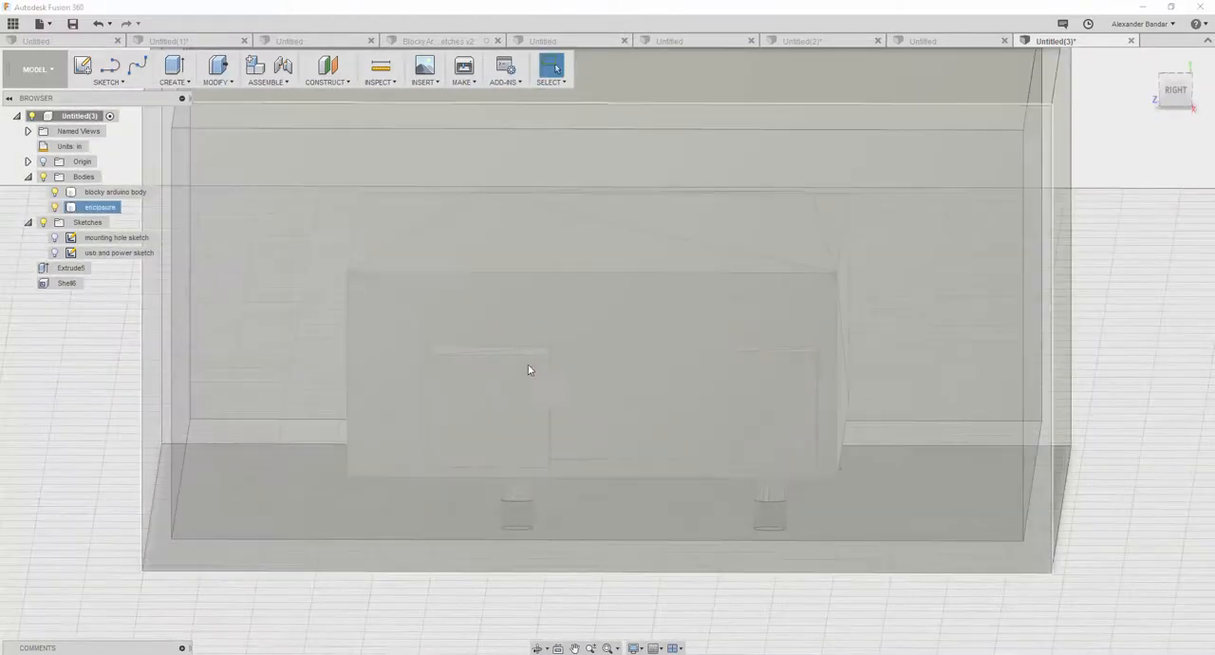
{"action": "left_click", "coordinate": [462, 389]}
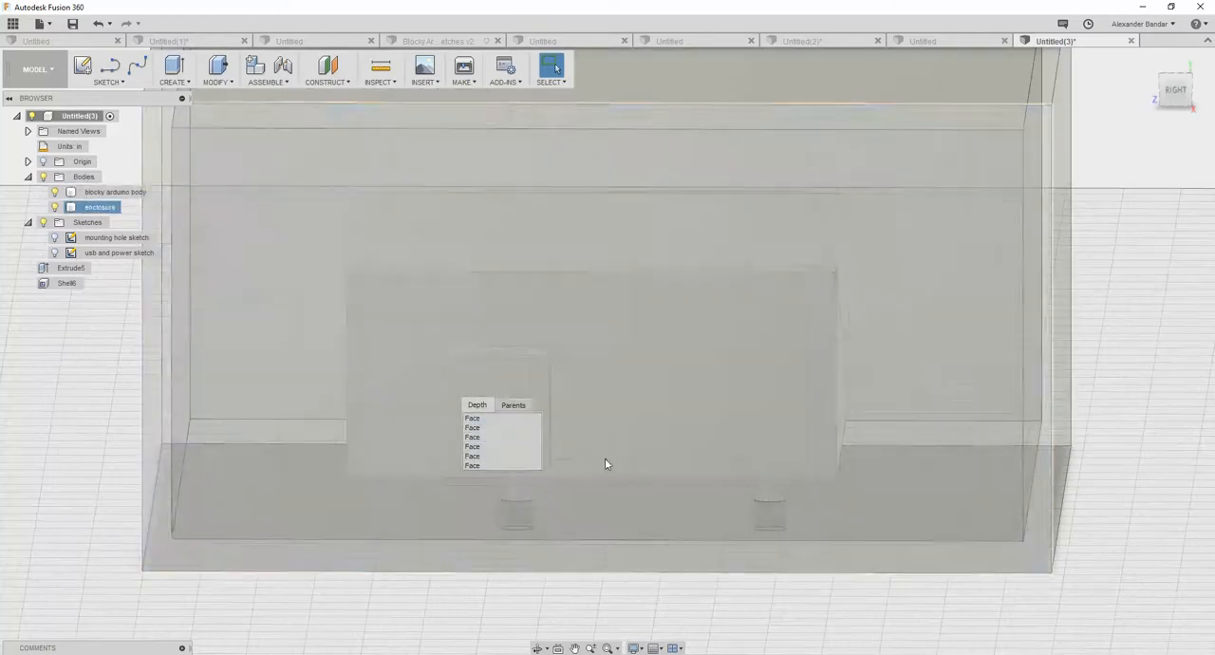
{"action": "left_click", "coordinate": [537, 425]}
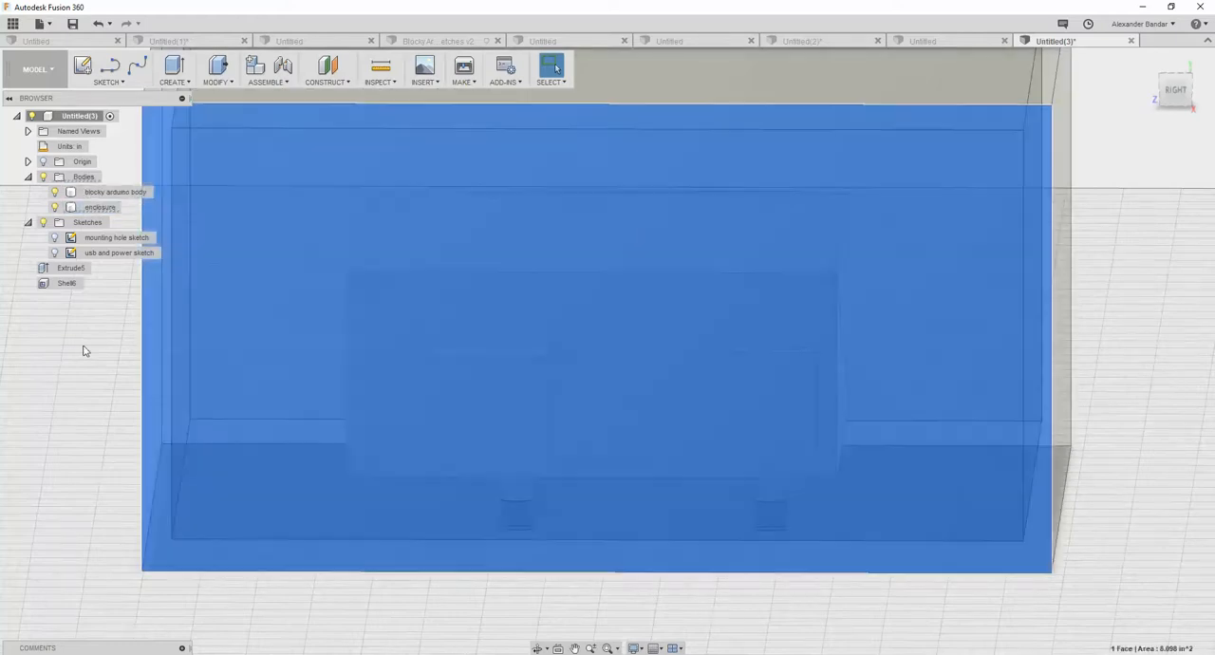
{"action": "left_click", "coordinate": [82, 349]}
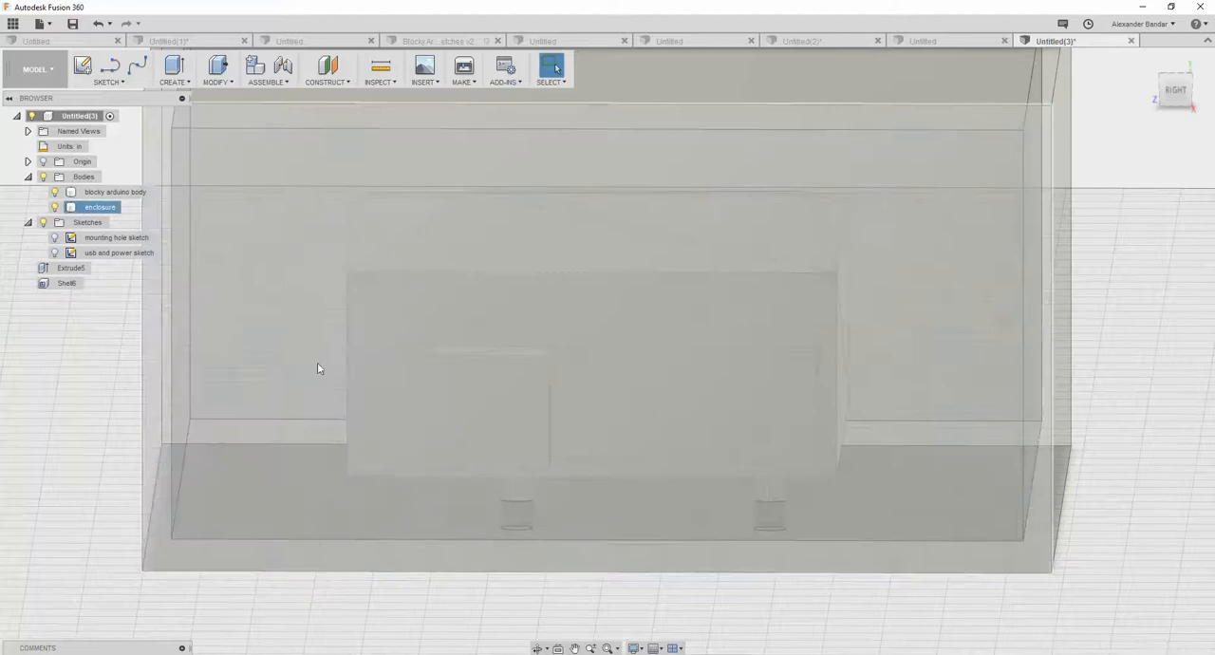
{"action": "left_click", "coordinate": [516, 436]}
{"action": "left_click", "coordinate": [522, 393]}
- Extrude both triangular end faces of the blocky Arduino body's larger port block 1.55 in outward as a cut through the enclosure wall
{"action": "middle_click_drag", "start_coordinate": [523, 398], "coordinate": [585, 404], "text": "shift"}
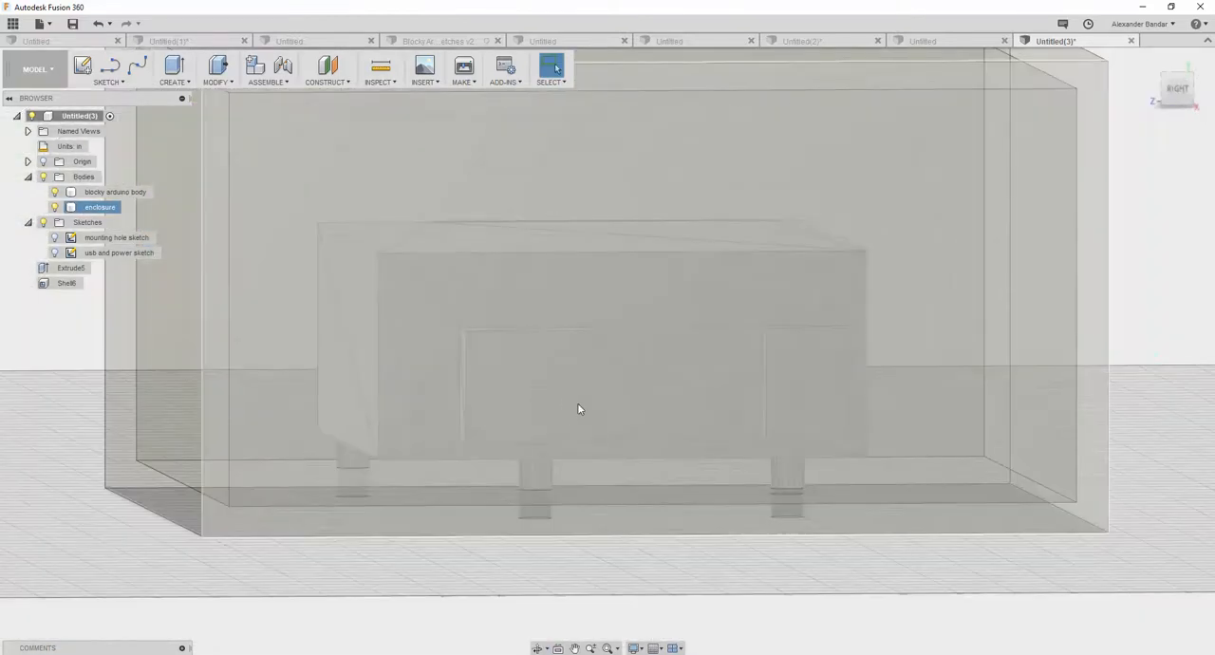
{"action": "left_click", "coordinate": [565, 407]}
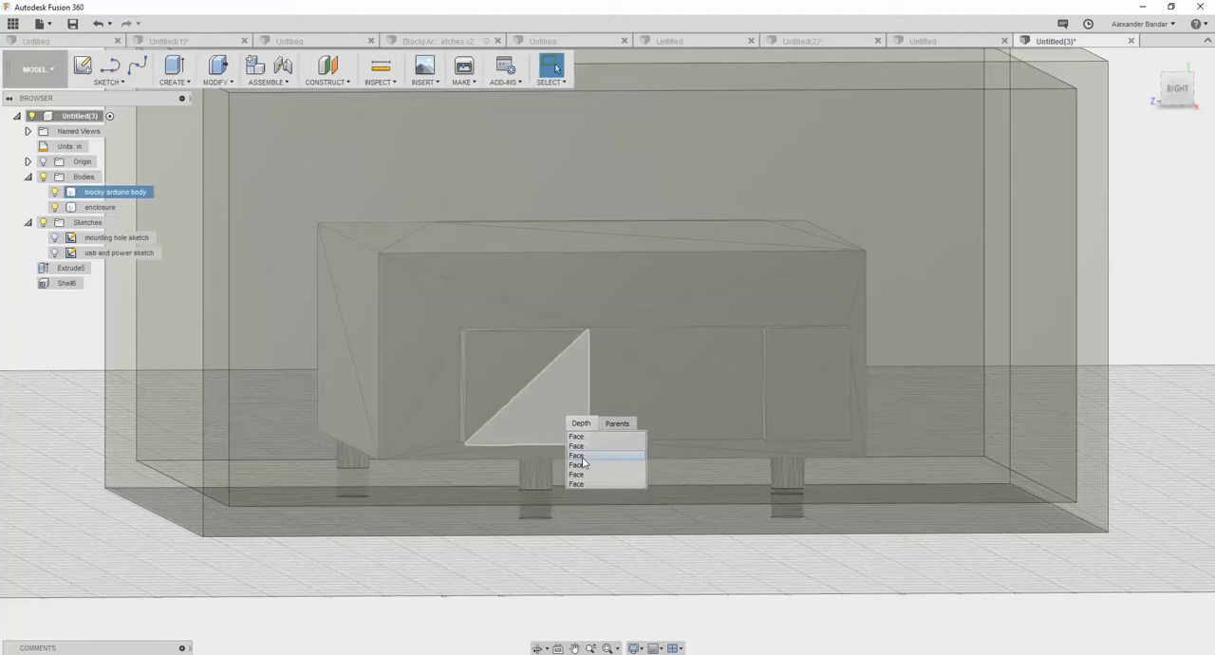
{"action": "left_click", "coordinate": [582, 456]}
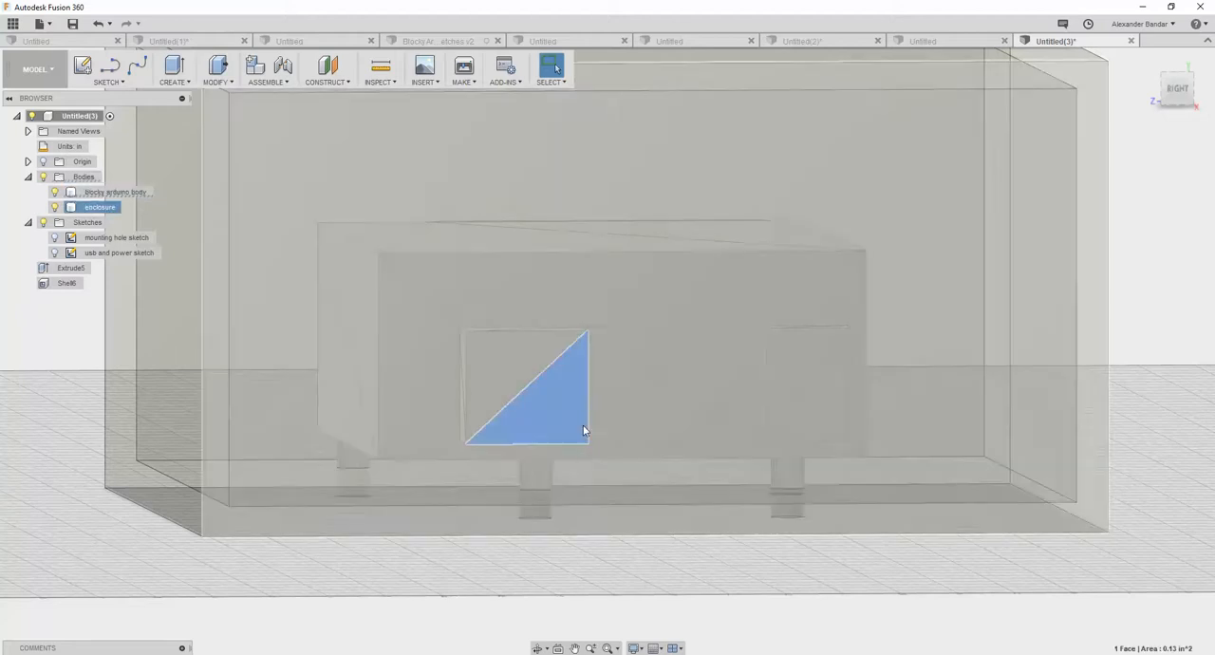
{"action": "left_click", "coordinate": [515, 358]}
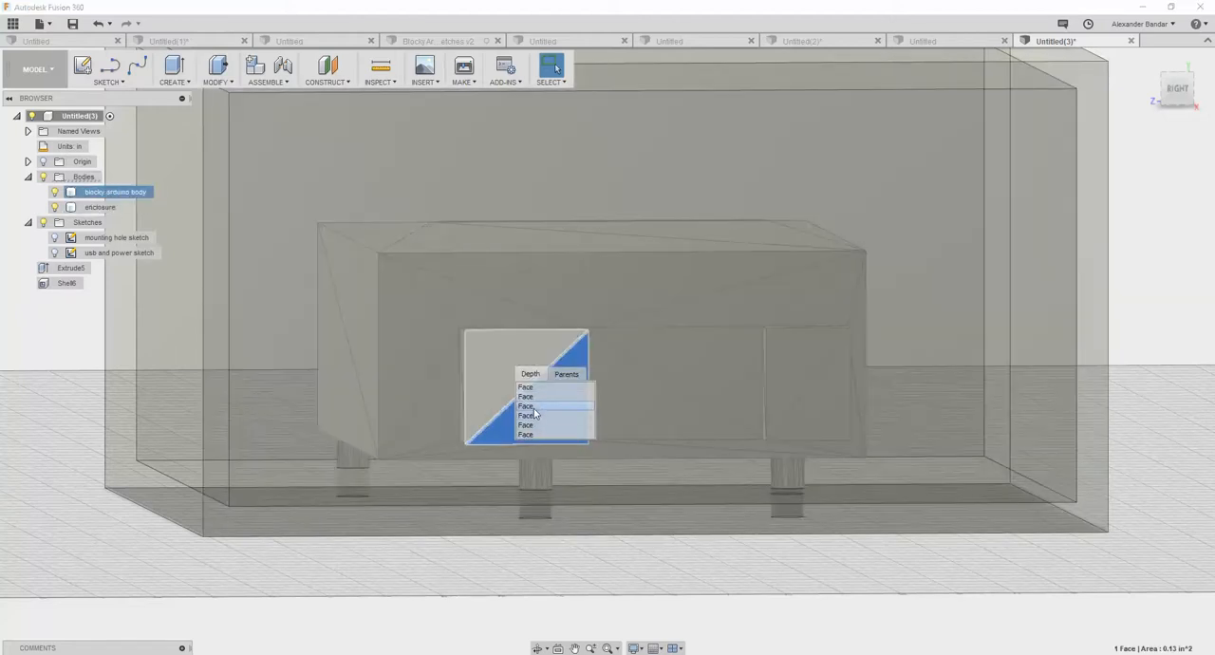
{"action": "left_click", "coordinate": [534, 411]}
{"action": "right_click", "coordinate": [555, 375]}
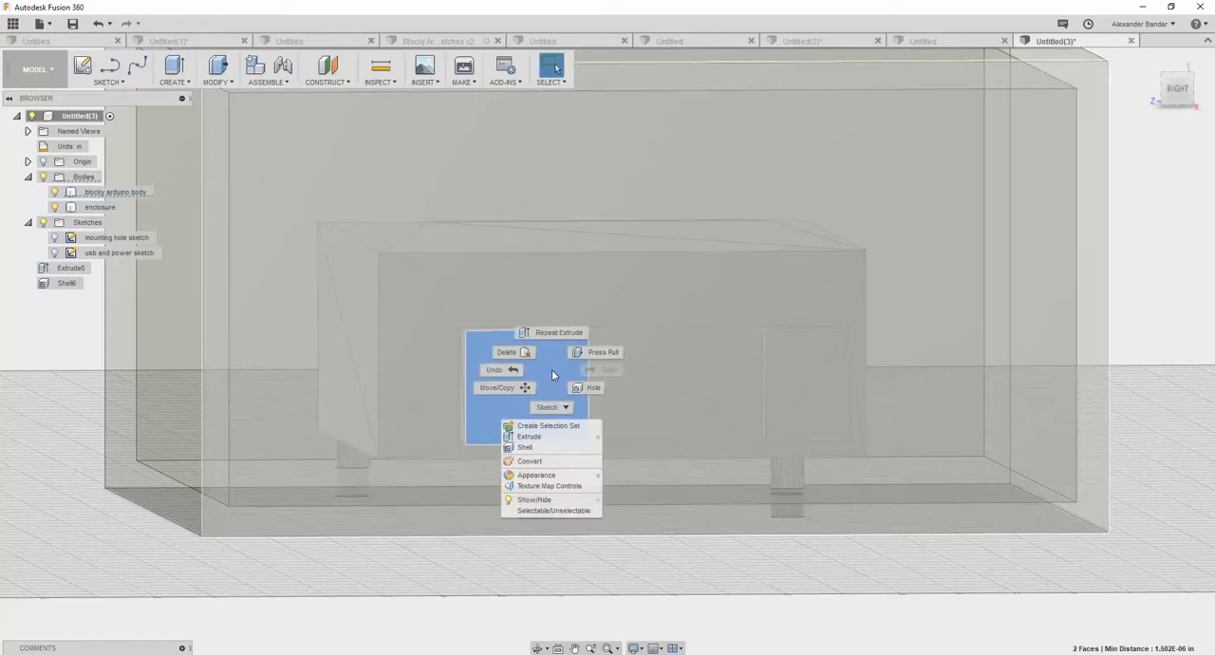
{"action": "left_click", "coordinate": [536, 427]}
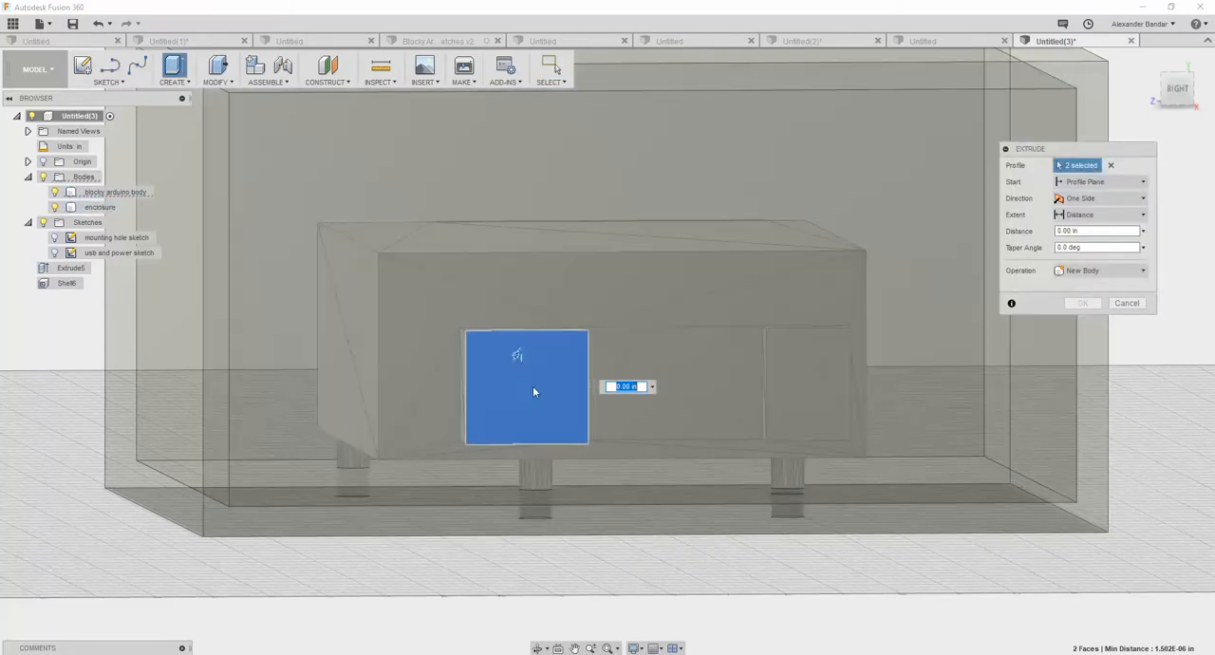
{"action": "middle_click_drag", "start_coordinate": [539, 404], "coordinate": [632, 362], "text": "shift"}
{"action": "left_click_drag", "start_coordinate": [632, 361], "coordinate": [778, 385]}
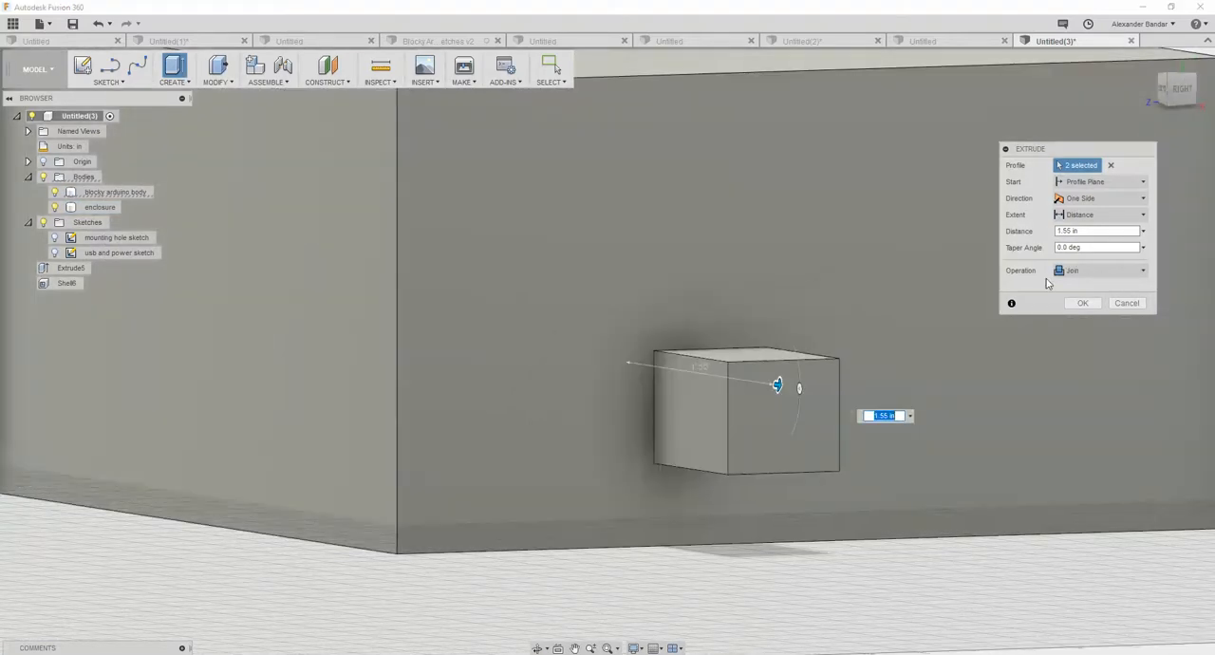
{"action": "left_click", "coordinate": [1142, 273]}
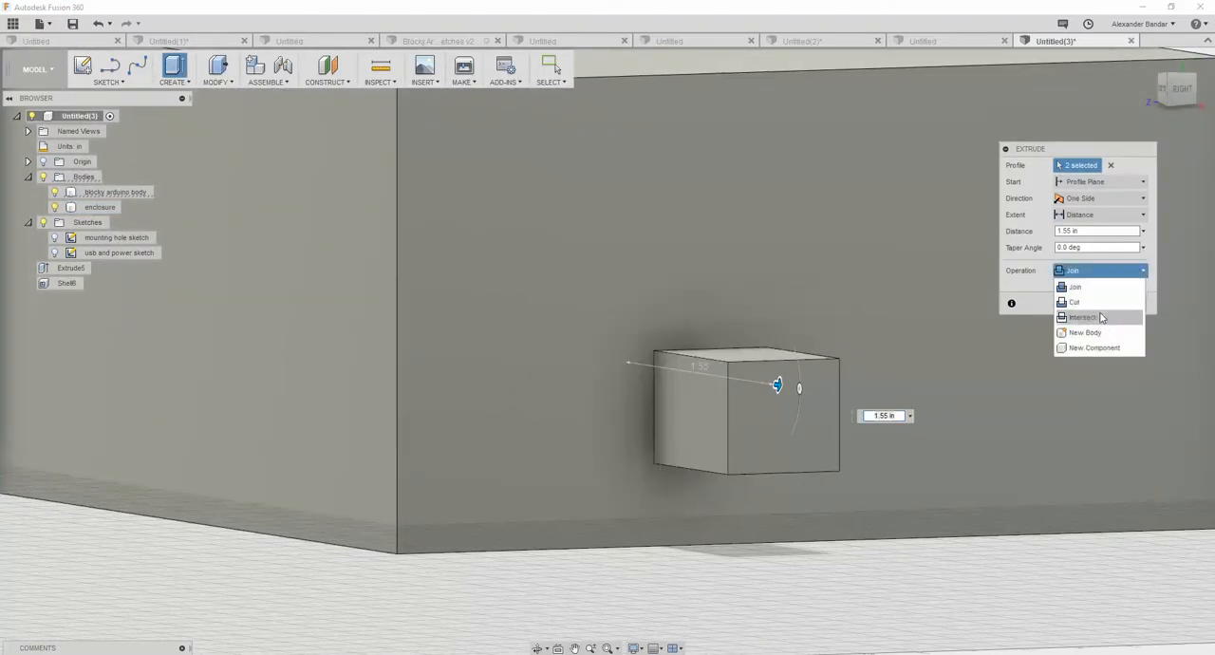
{"action": "left_click", "coordinate": [1097, 314]}
{"action": "left_click", "coordinate": [1088, 319]}
- Extrude both triangular end faces of the blocky Arduino body's narrower port block 1.35 in outward as a cut through the enclosure wall
{"action": "middle_click_drag", "start_coordinate": [943, 339], "coordinate": [827, 415], "text": "shift"}
{"action": "scroll", "coordinate": [639, 458], "scroll_direction": "up", "scroll_amount": 3}
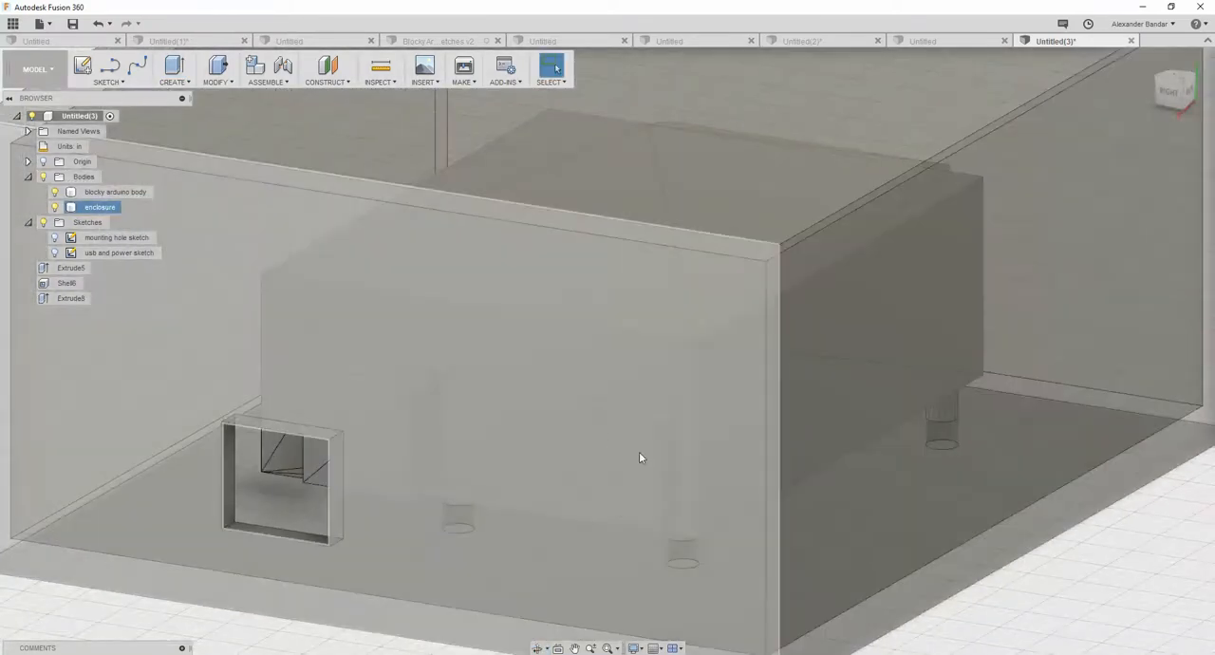
{"action": "left_click", "coordinate": [610, 439]}
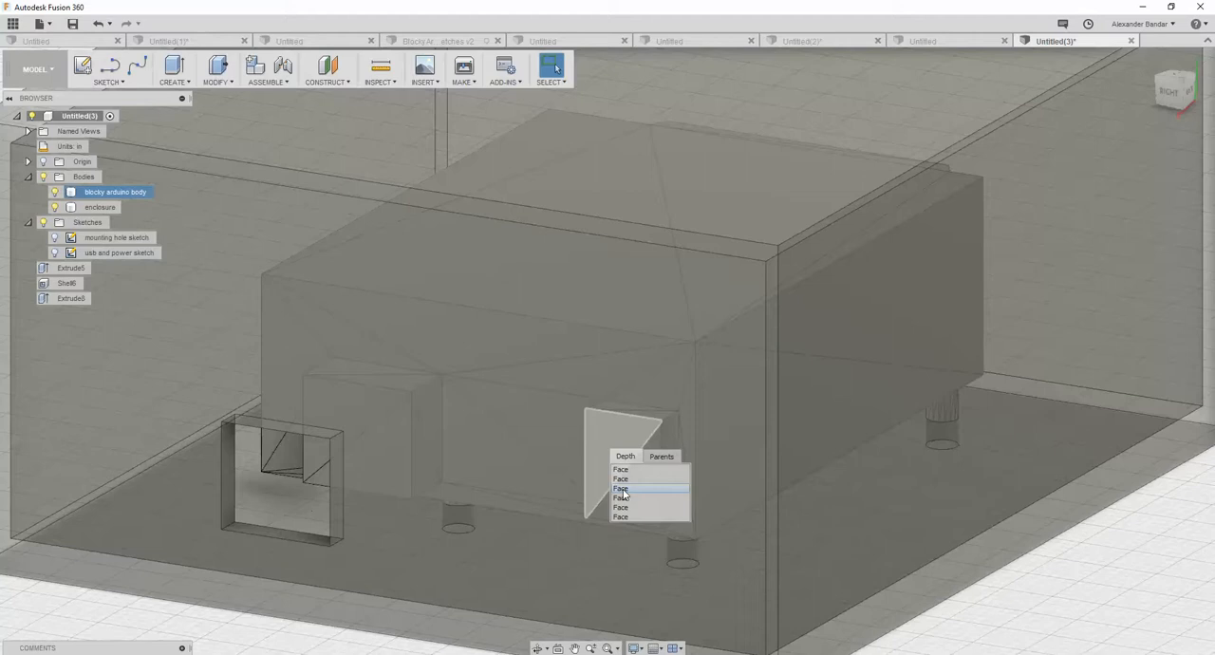
{"action": "left_click", "coordinate": [623, 490]}
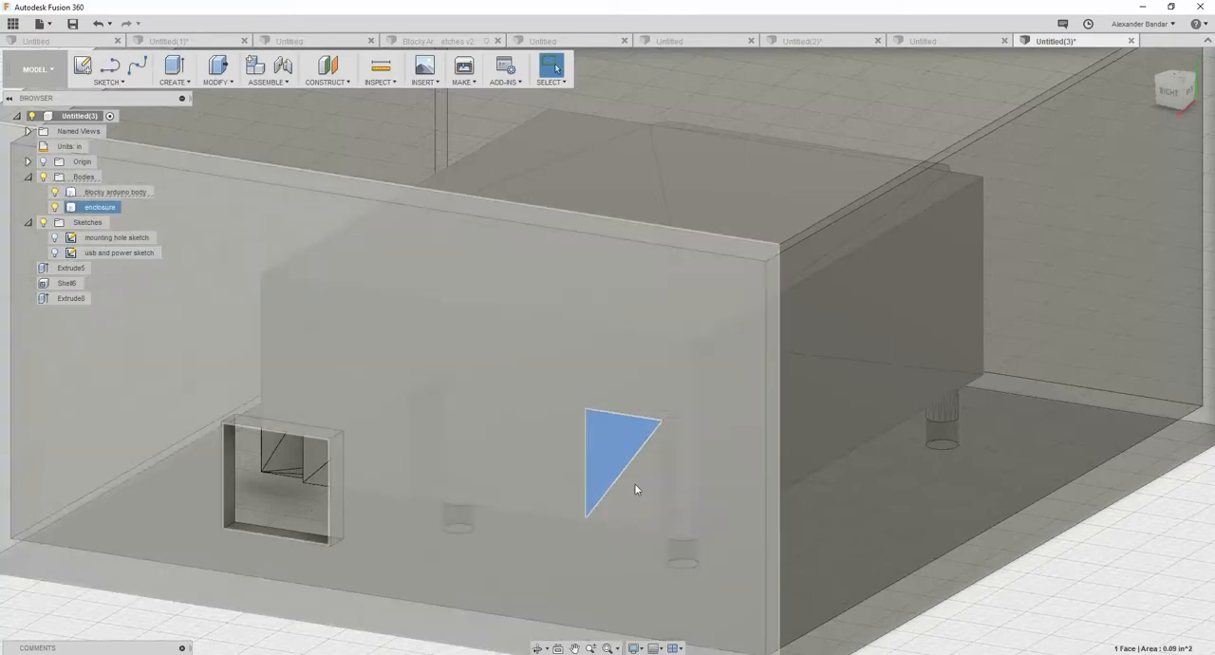
{"action": "left_click", "coordinate": [636, 489]}
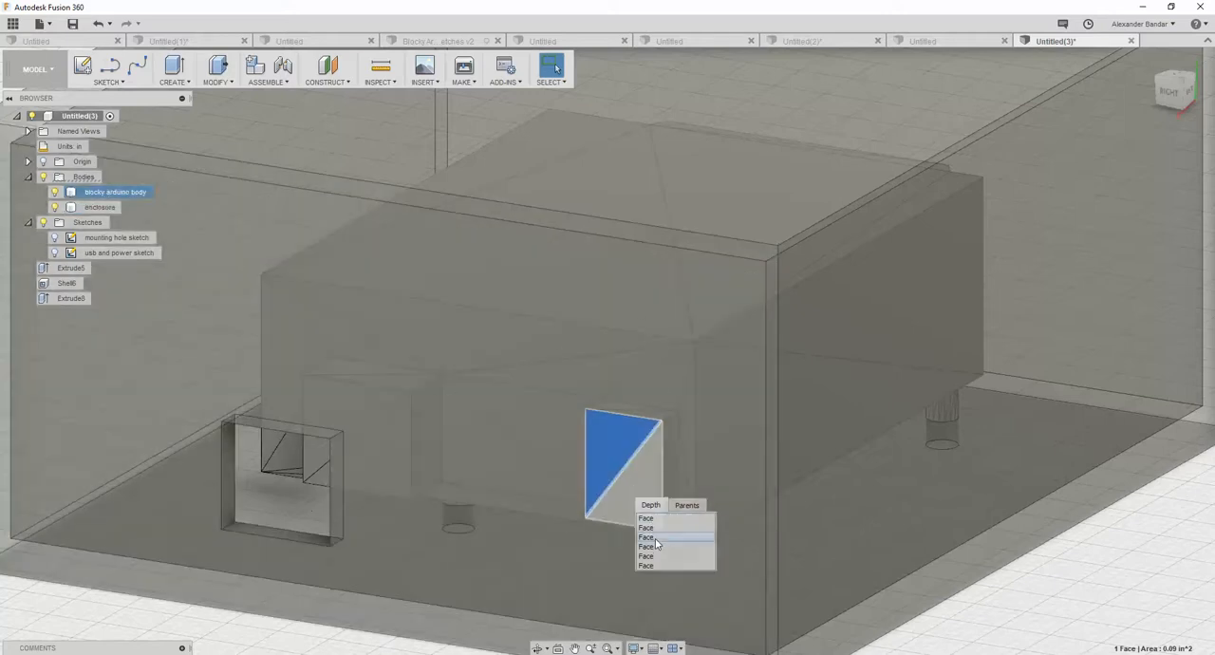
{"action": "left_click", "coordinate": [655, 538]}
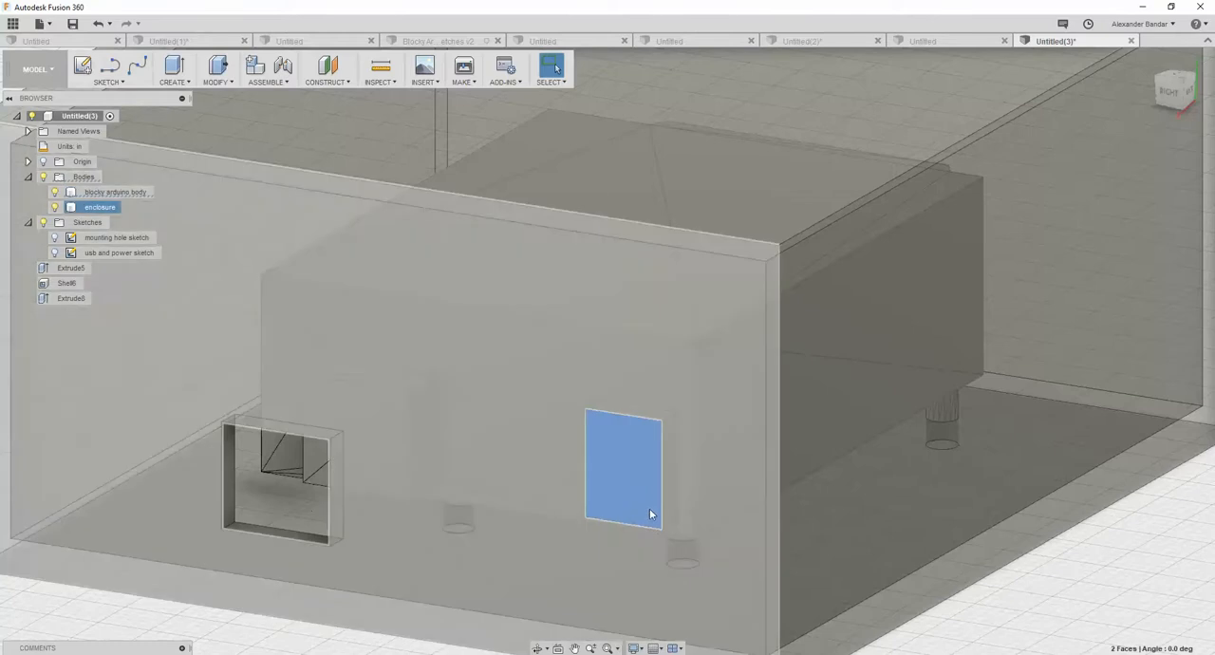
{"action": "right_click", "coordinate": [610, 451]}
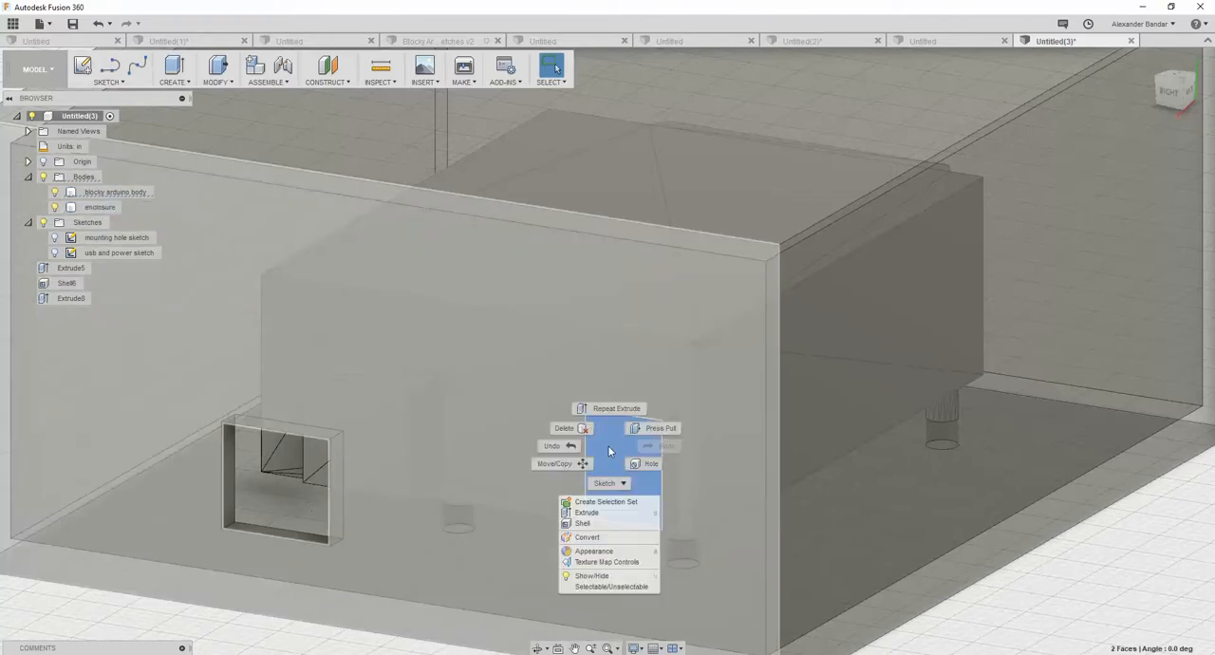
{"action": "left_click", "coordinate": [586, 512]}
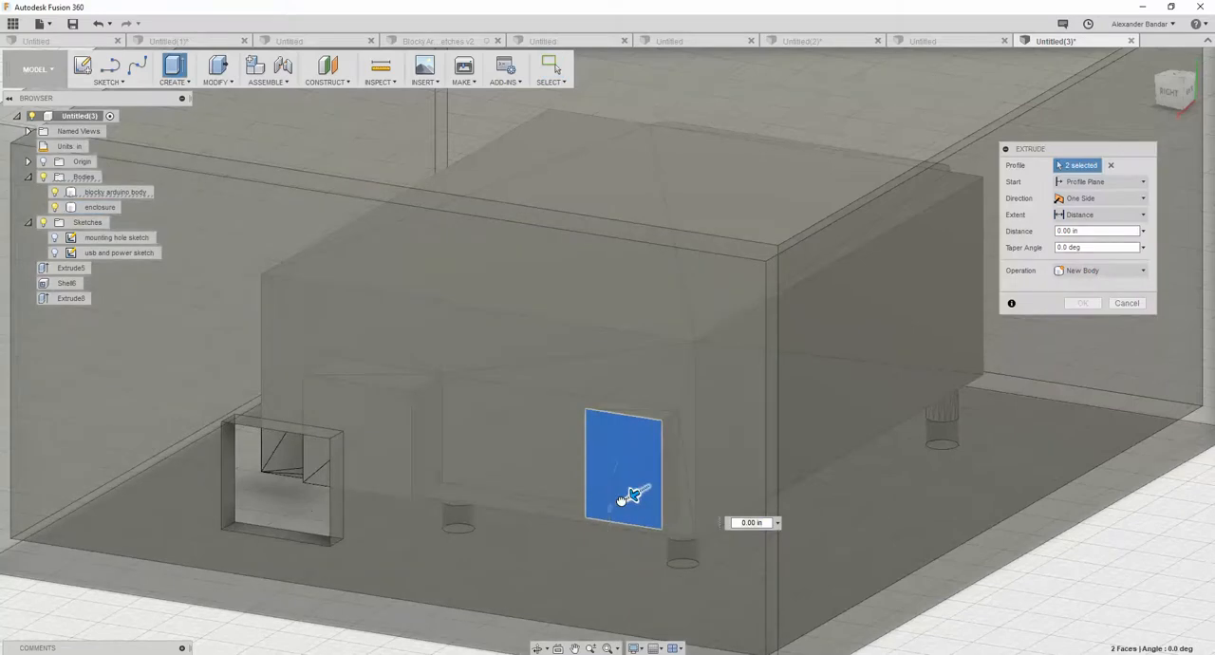
{"action": "left_click_drag", "start_coordinate": [628, 493], "coordinate": [490, 577]}
{"action": "left_click", "coordinate": [1121, 272]}
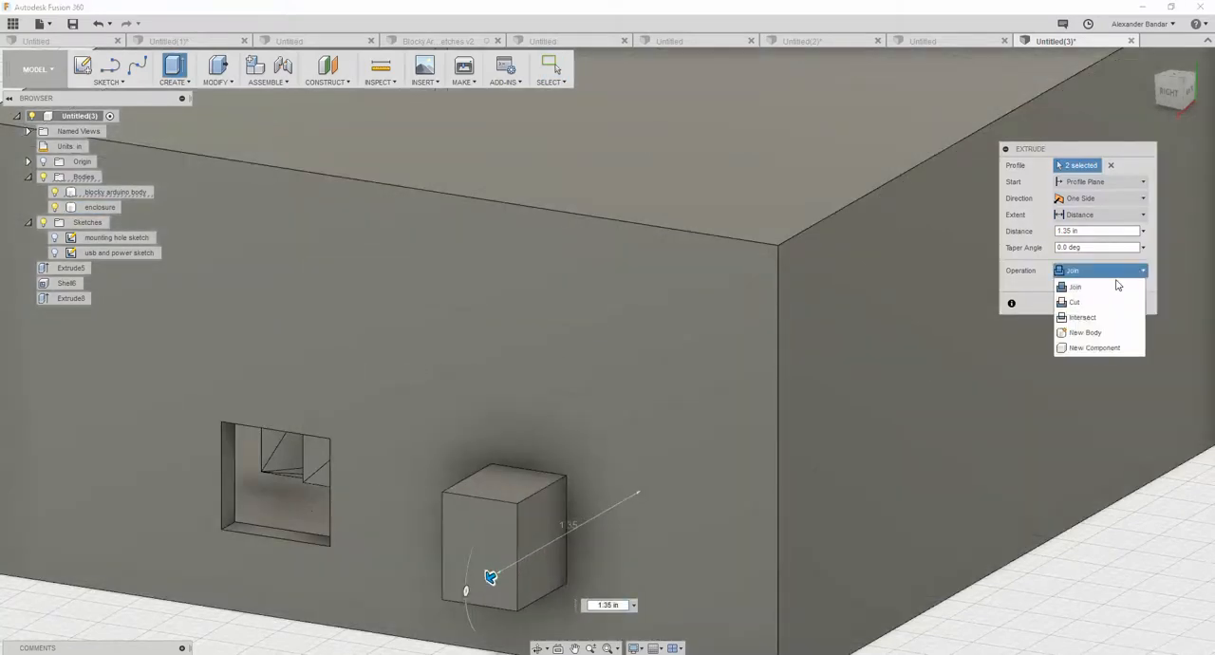
{"action": "left_click", "coordinate": [1075, 302]}
{"action": "left_click", "coordinate": [1083, 320]}
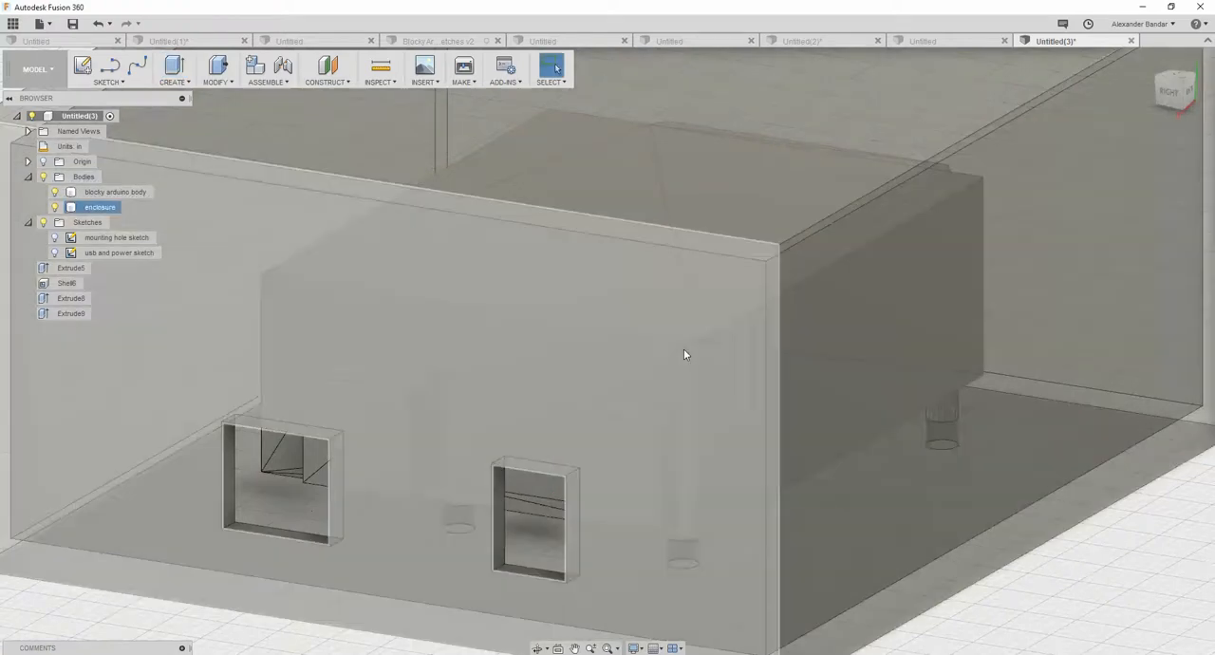
- Hide the blocky Arduino body and keep the enclosure shown to inspect its port openings and mounting holes
{"action": "middle_click_drag", "start_coordinate": [684, 349], "coordinate": [634, 359], "text": "shift"}
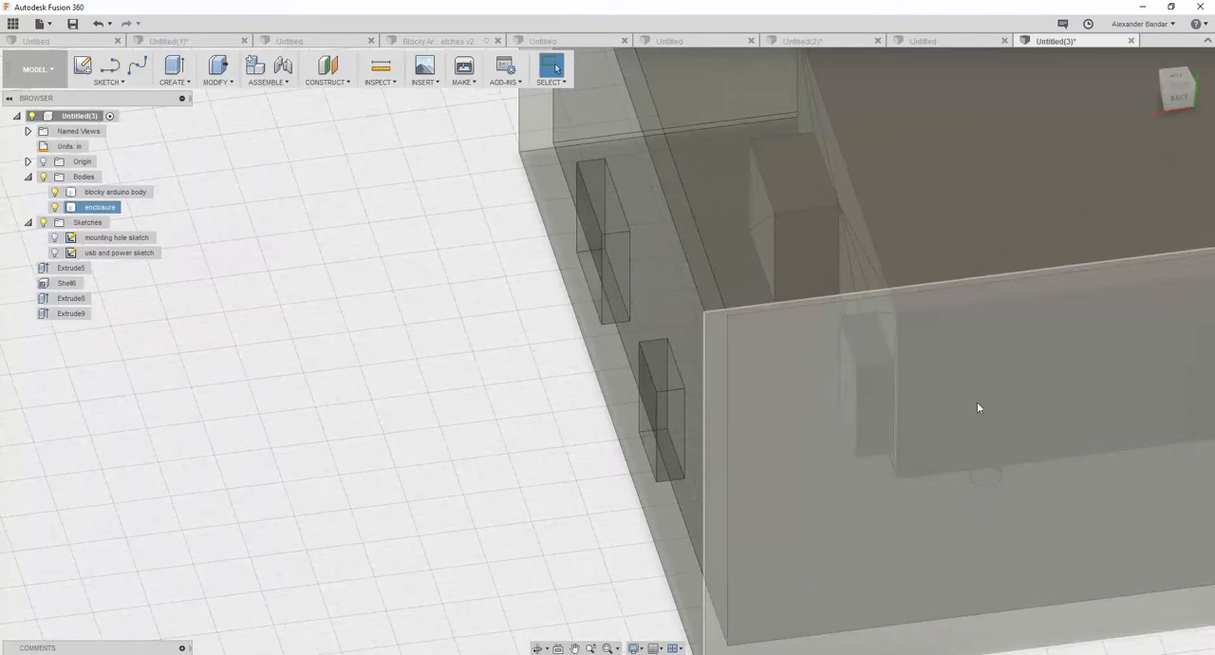
{"action": "mouse_move", "coordinate": [994, 490]}
{"action": "middle_mouse_down", "text": "shift"}
{"action": "mouse_move", "coordinate": [993, 414]}
{"action": "mouse_move", "coordinate": [1000, 486]}
{"action": "middle_mouse_up", "text": "shift"}
{"action": "scroll", "coordinate": [1002, 475], "scroll_direction": "down", "scroll_amount": 3}
{"action": "middle_click_drag", "start_coordinate": [513, 304], "coordinate": [290, 303]}
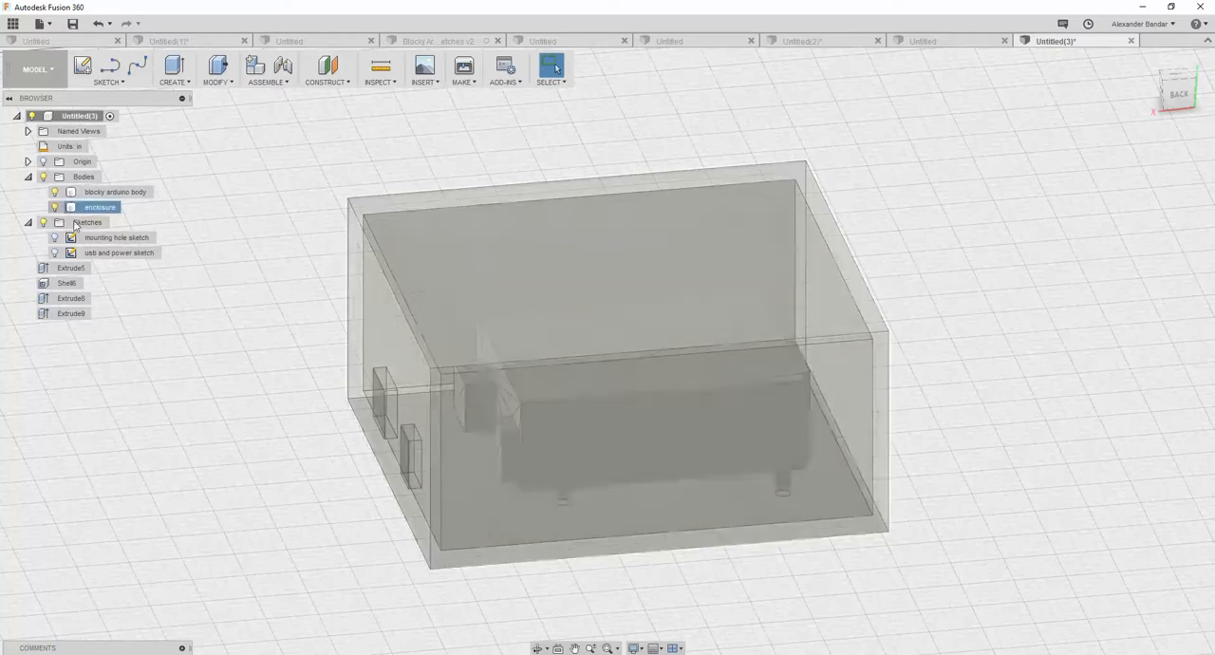
{"action": "left_click", "coordinate": [54, 206]}
{"action": "left_click", "coordinate": [55, 192]}
{"action": "left_click", "coordinate": [54, 207]}
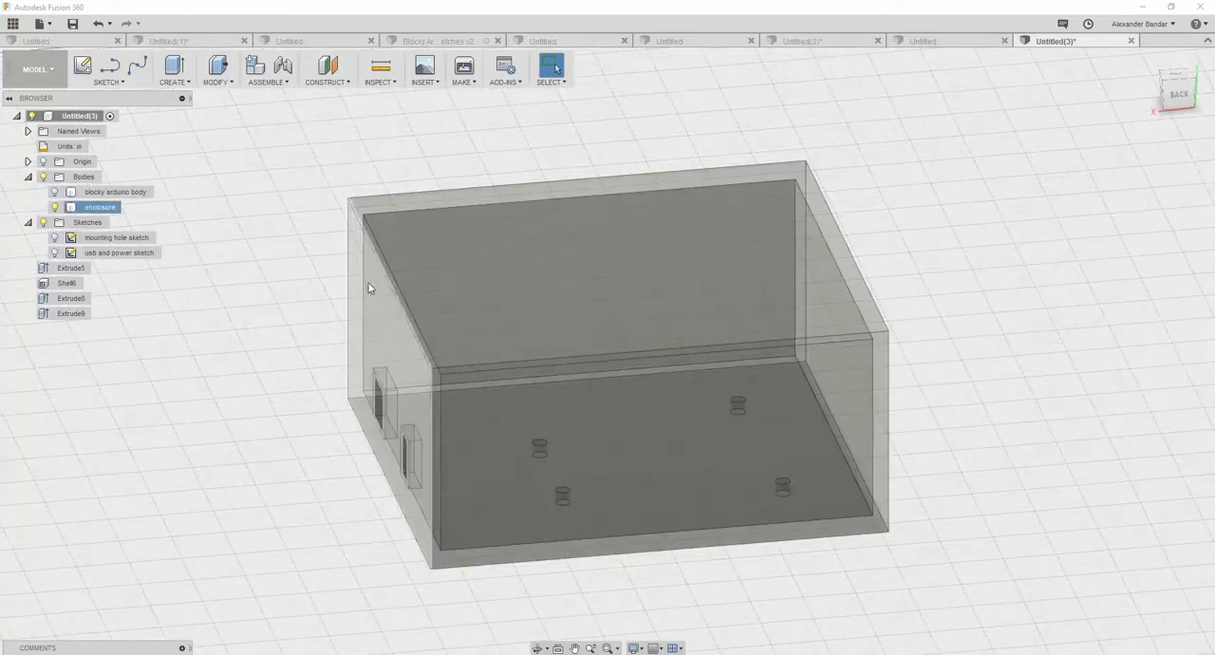
{"action": "middle_click_drag", "start_coordinate": [258, 321], "coordinate": [329, 315], "text": "shift"}
{"action": "left_click", "coordinate": [228, 86]}
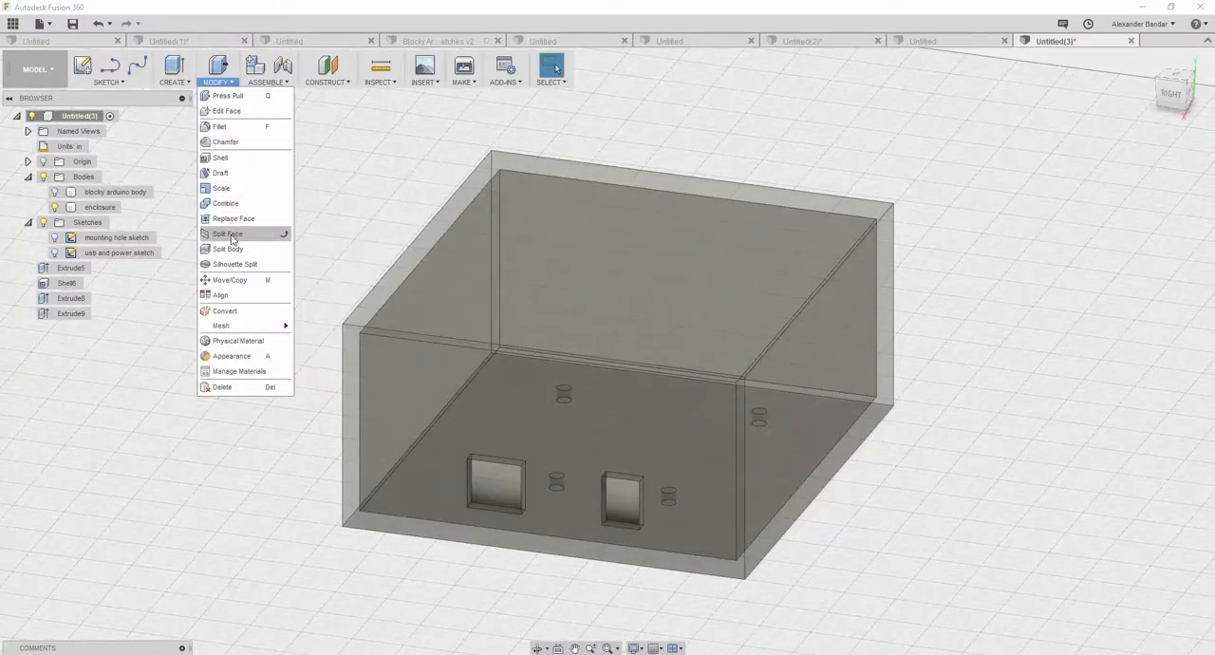
{"action": "left_click", "coordinate": [228, 249]}
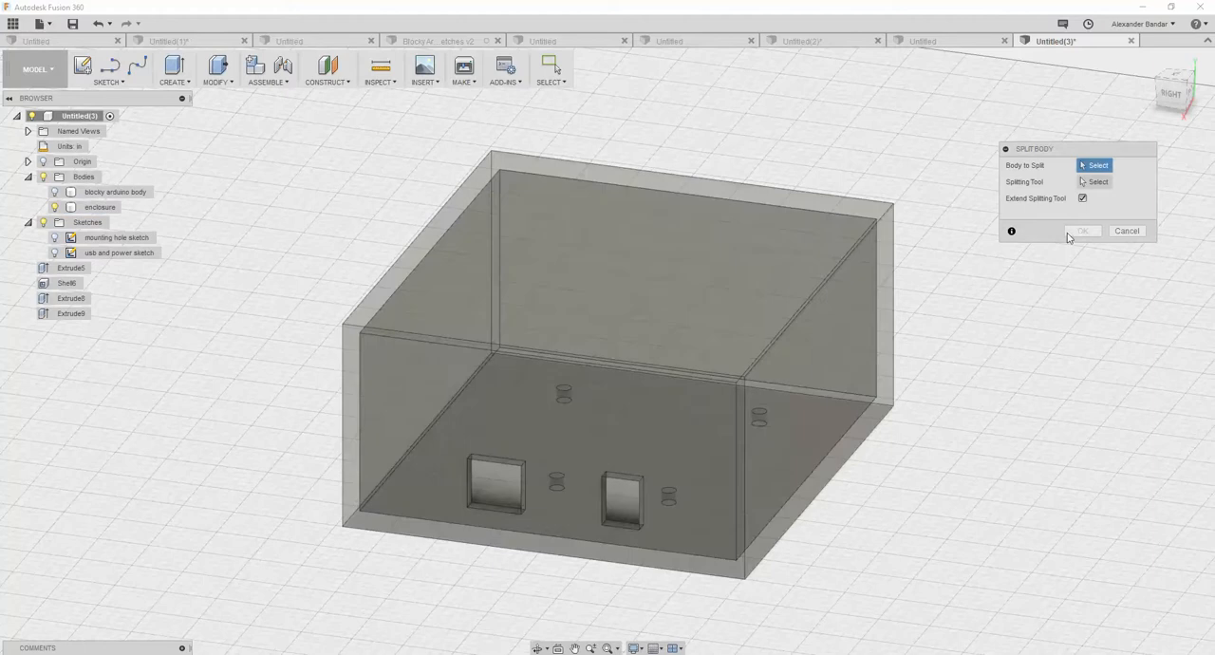
{"action": "left_click", "coordinate": [1127, 231]}
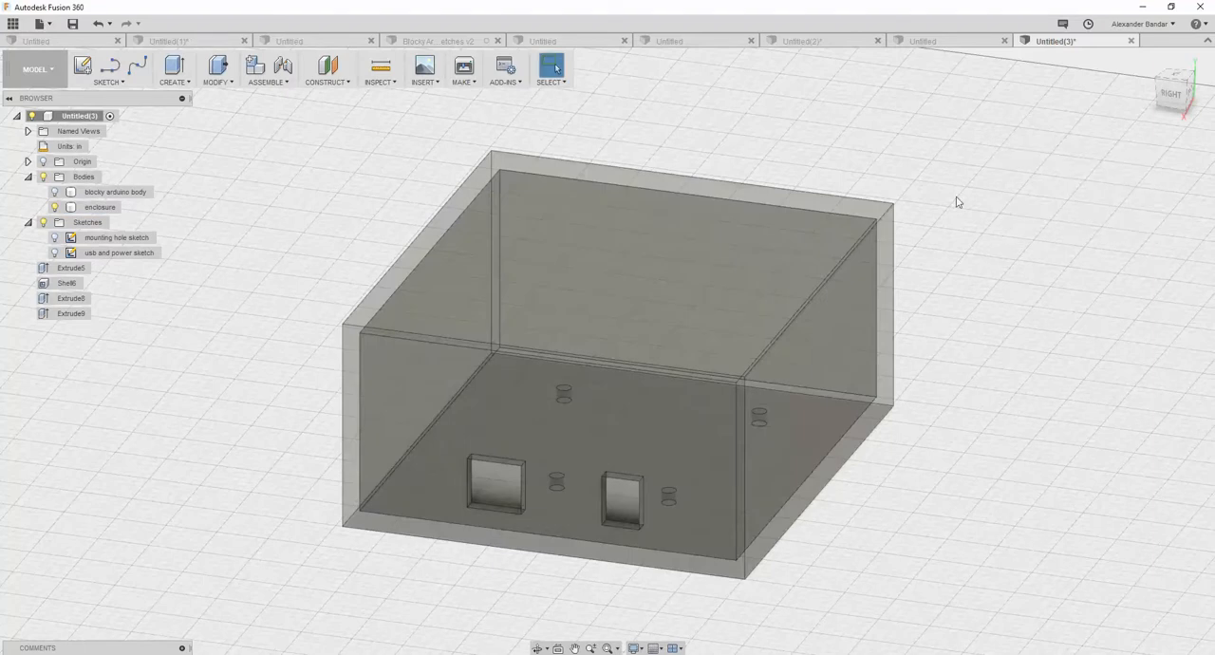
- Create a sketch on the horizontal plane at the enclosure's base, ready for a two-point rectangle
{"action": "left_click", "coordinate": [1178, 80]}
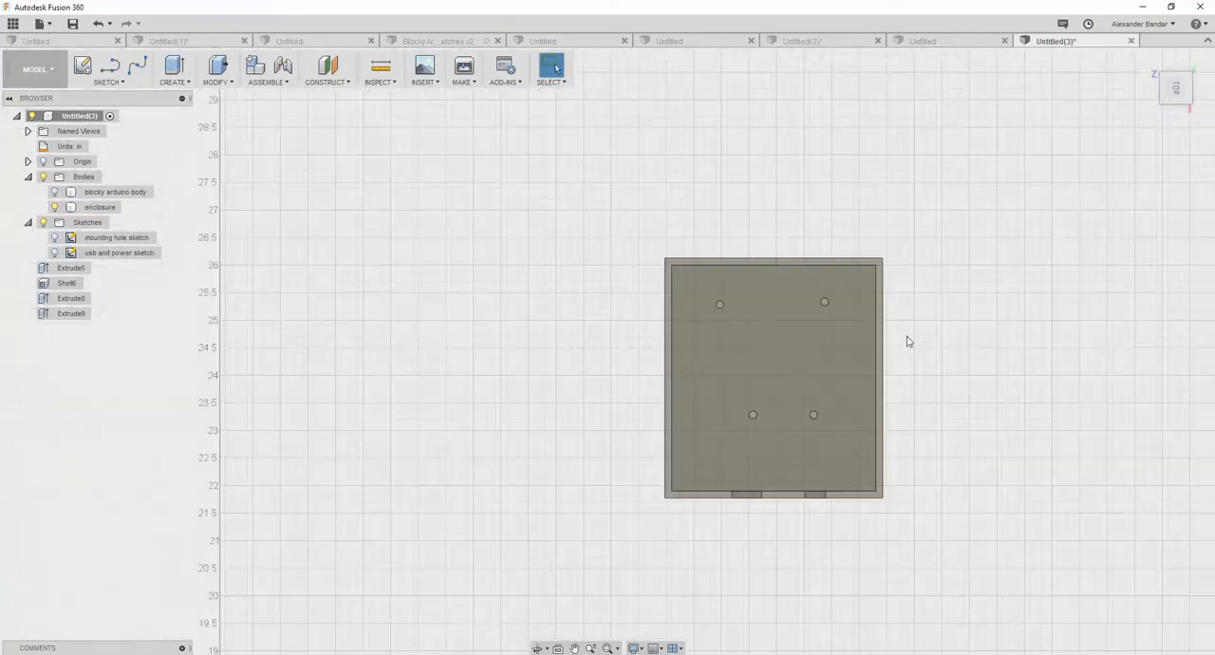
{"action": "left_click", "coordinate": [119, 82]}
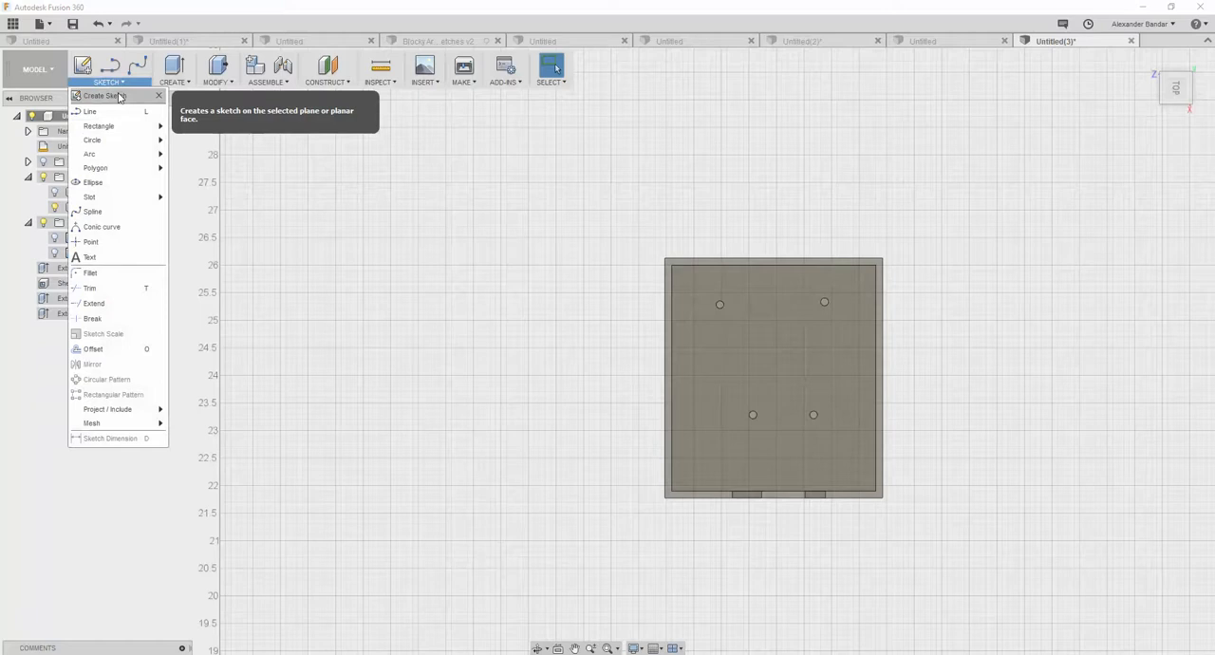
{"action": "left_click", "coordinate": [120, 92]}
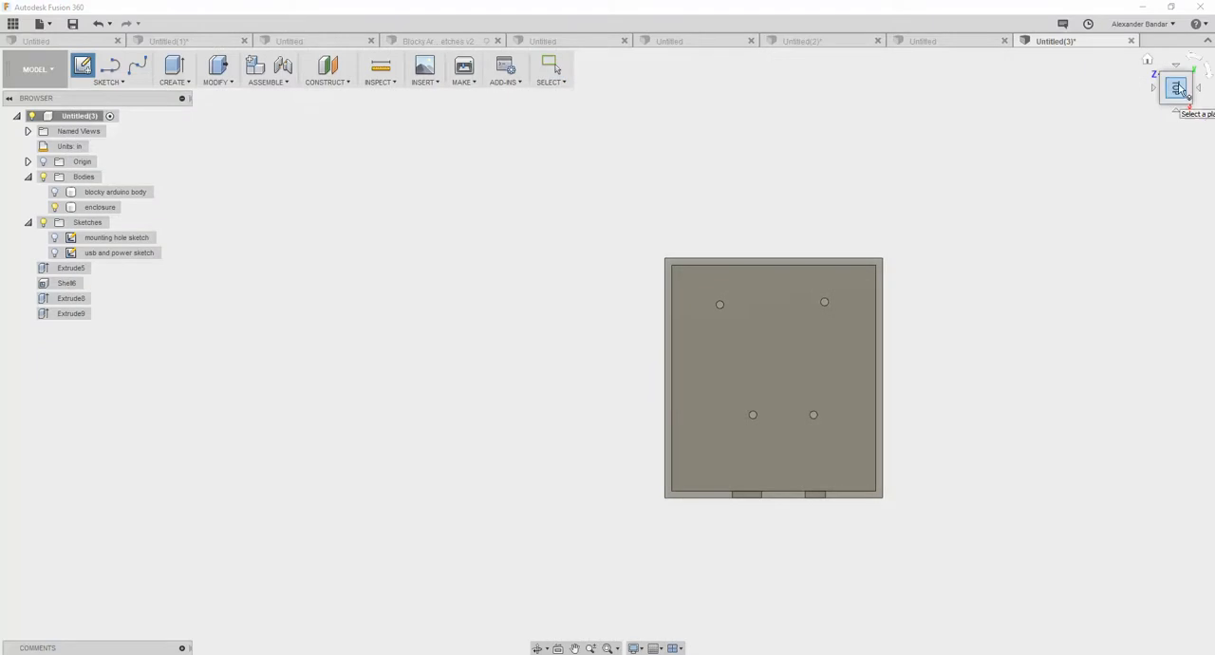
{"action": "left_click", "coordinate": [119, 83]}
{"action": "mouse_move", "coordinate": [122, 126]}
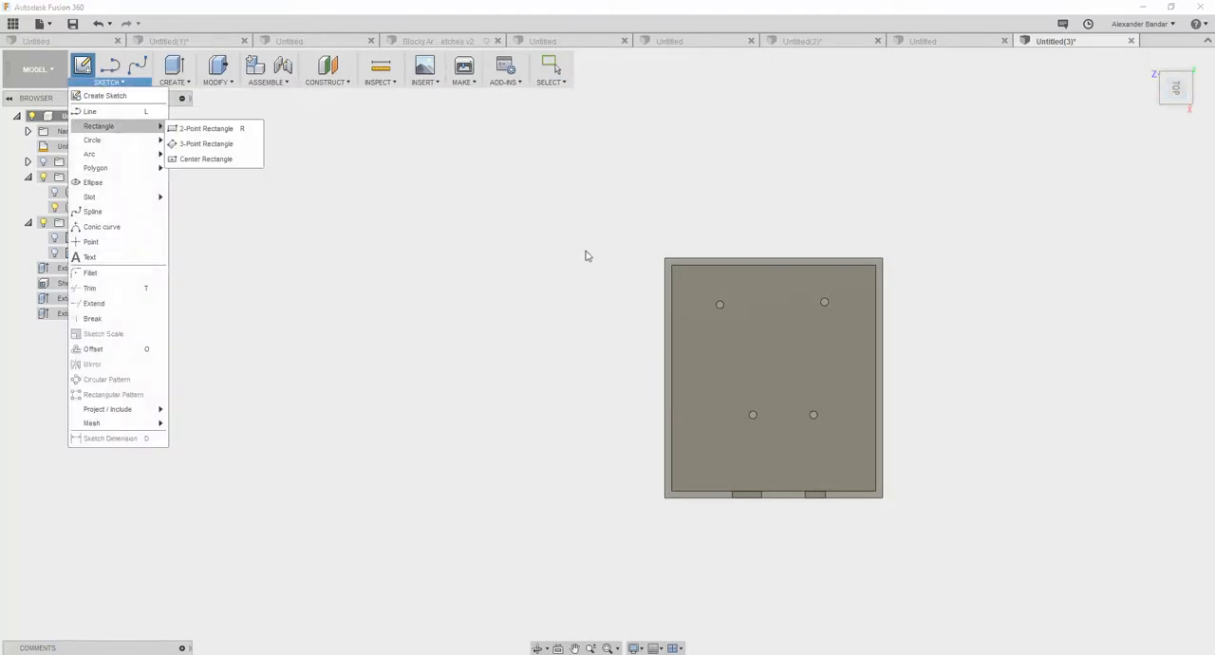
{"action": "left_click", "coordinate": [237, 128]}
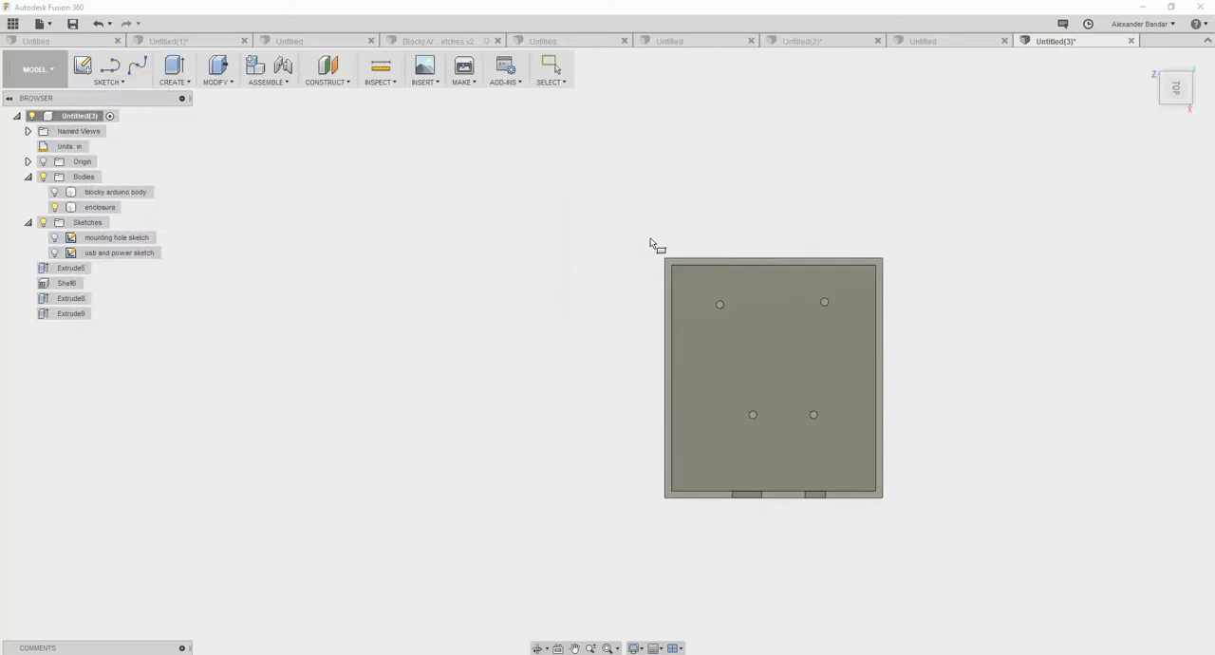
{"action": "left_click", "coordinate": [667, 256]}
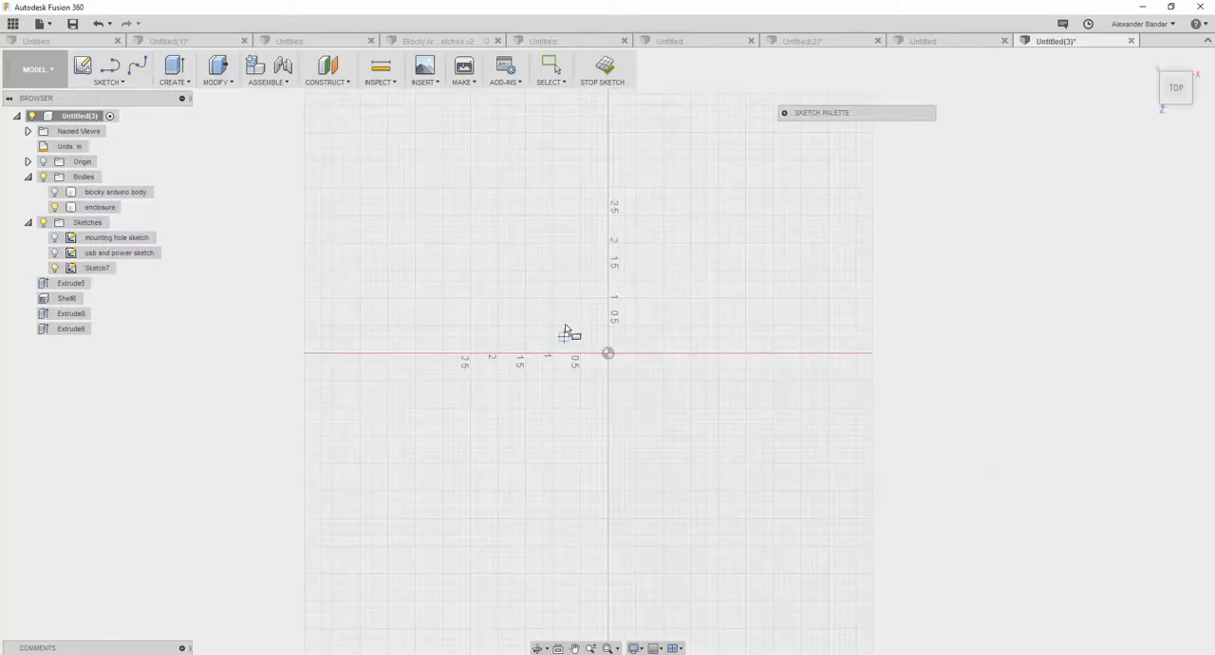
- Draw a two-point rectangle about 5.6 by 4.8 in surrounding the enclosure's outline, and finish the sketch
{"action": "scroll", "coordinate": [640, 393], "scroll_direction": "down", "scroll_amount": 7}
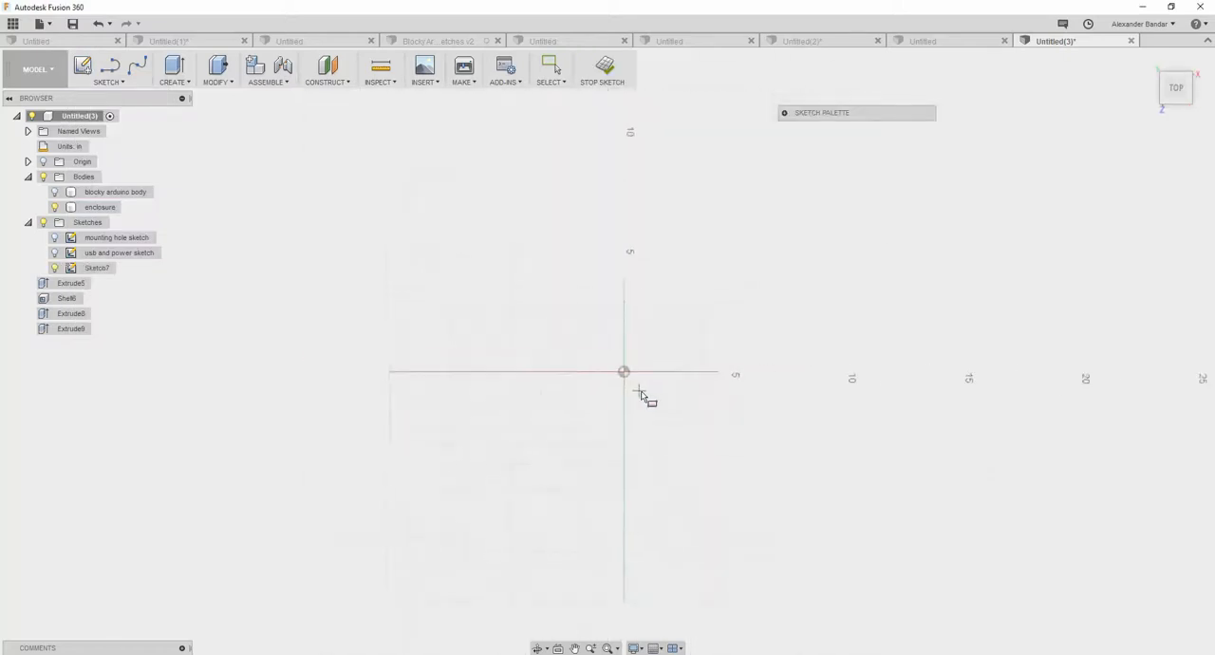
{"action": "scroll", "coordinate": [640, 395], "scroll_direction": "up", "scroll_amount": 10}
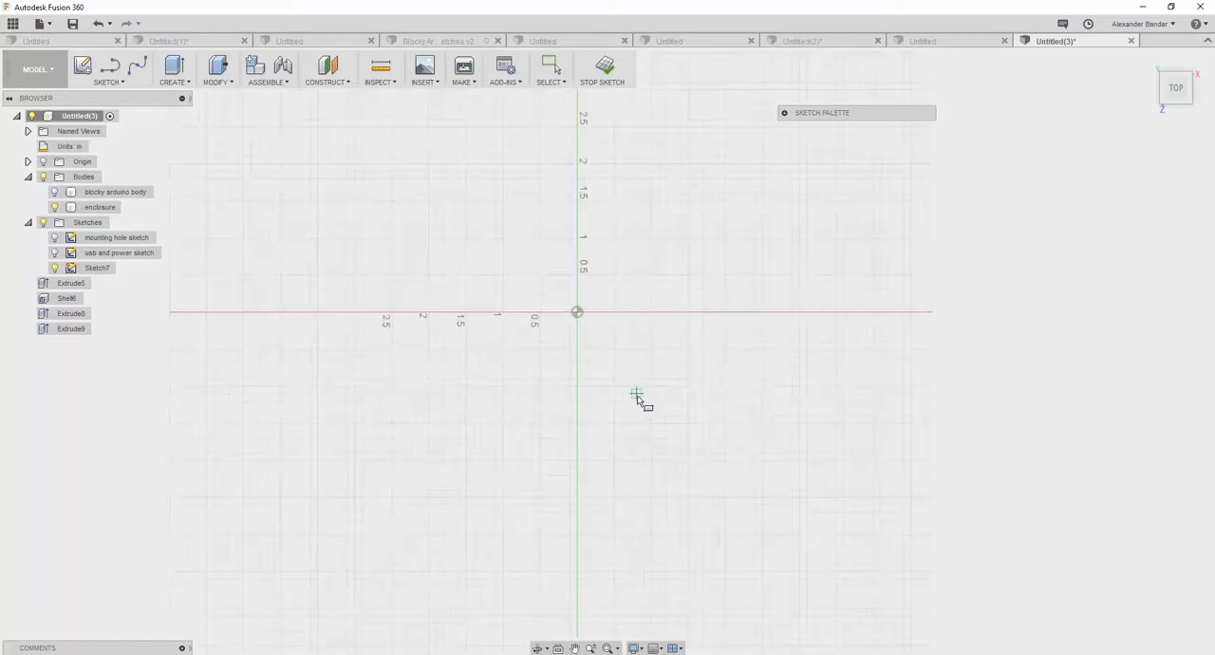
{"action": "left_click", "coordinate": [607, 648]}
{"action": "scroll", "coordinate": [629, 563], "scroll_direction": "down", "scroll_amount": 2}
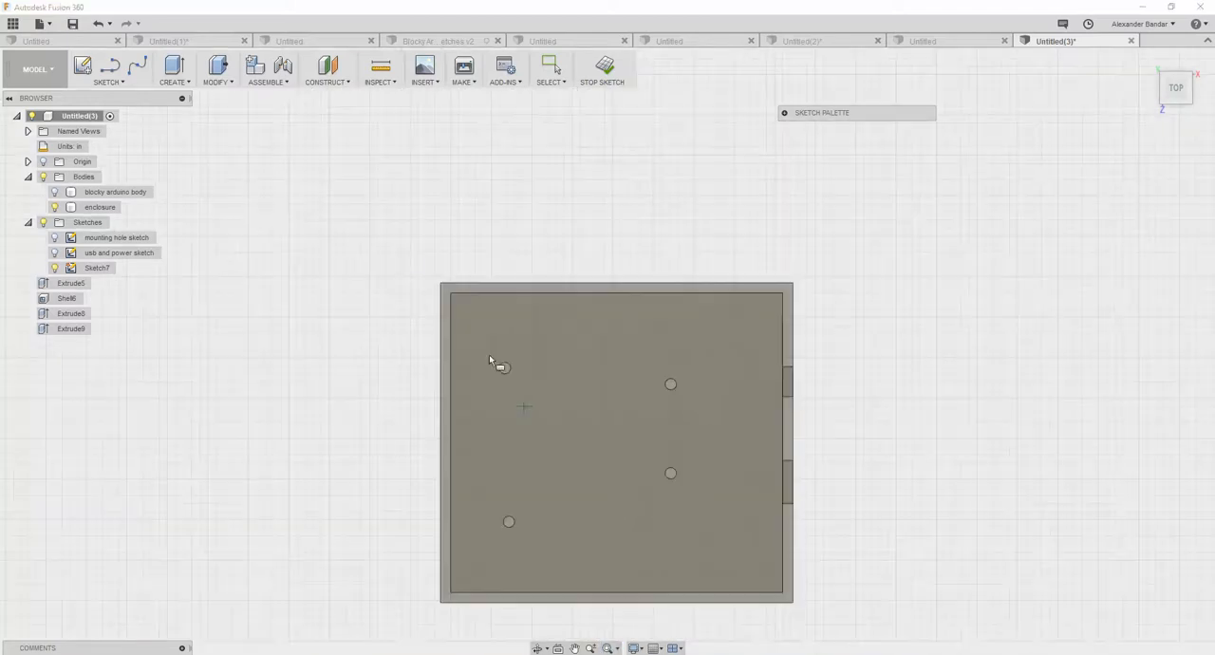
{"action": "left_click", "coordinate": [402, 254]}
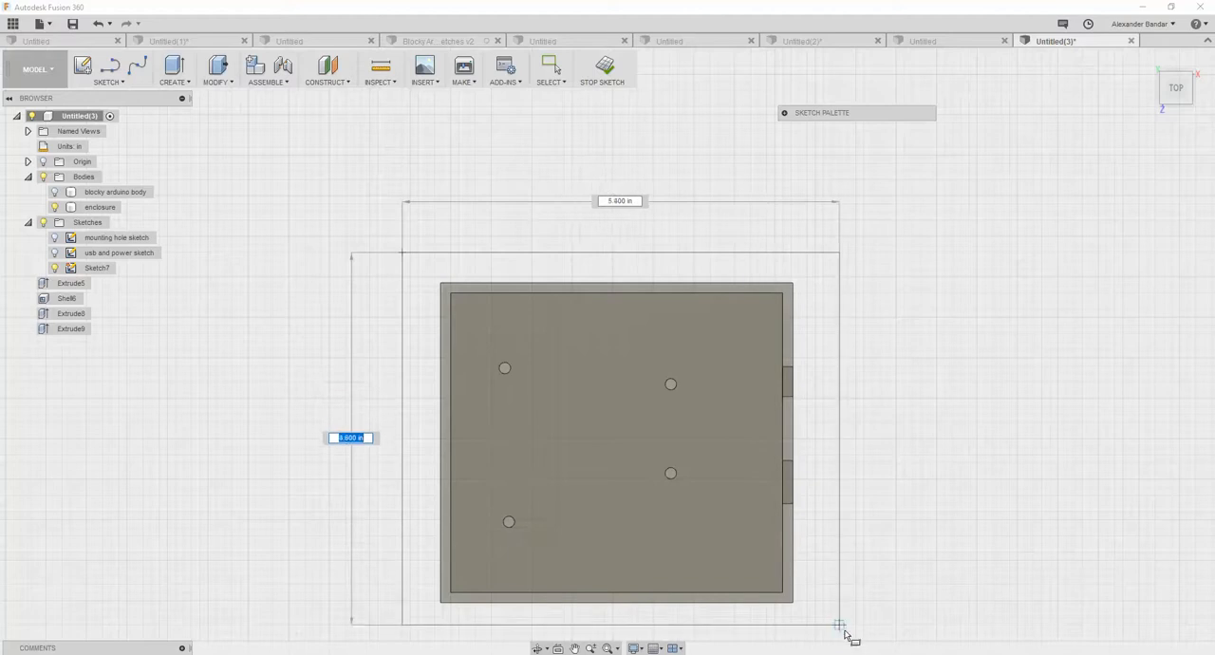
{"action": "key", "text": "Tab"}
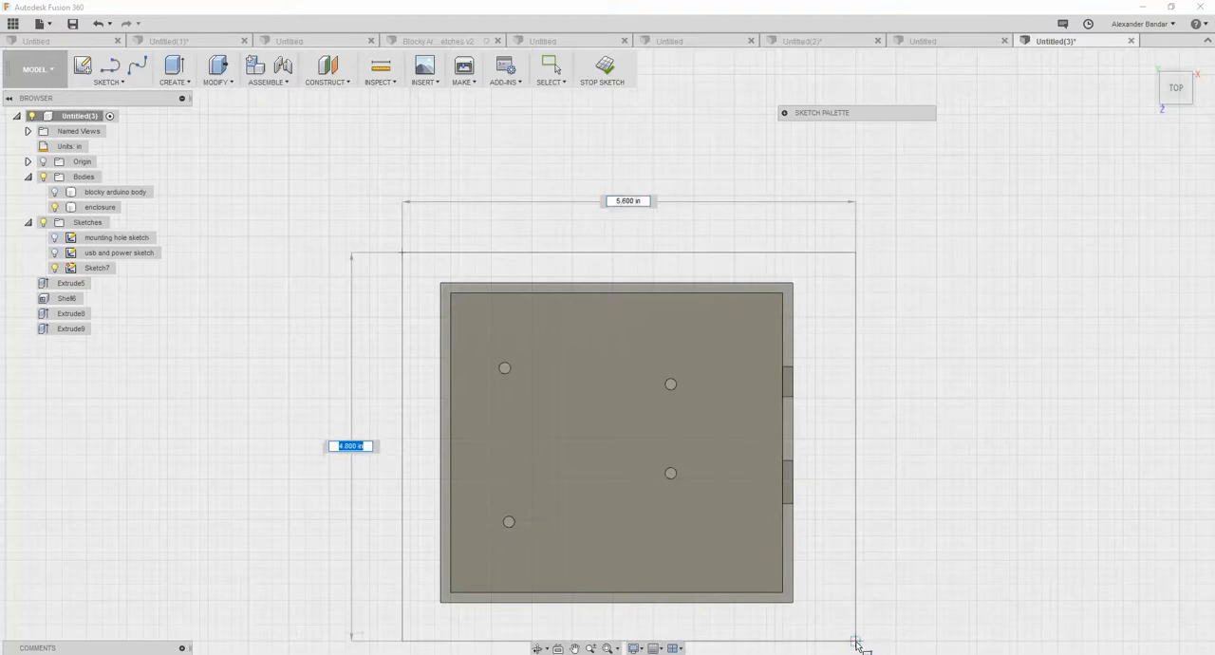
{"action": "key", "text": "Return"}
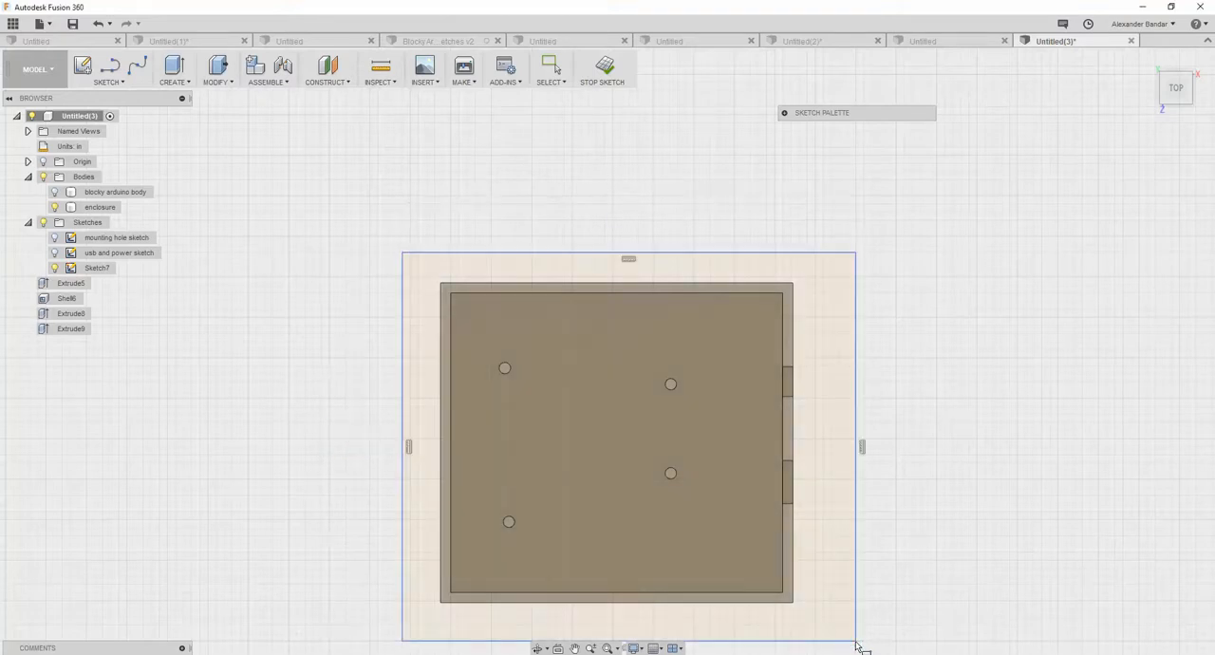
{"action": "mouse_move", "coordinate": [272, 359]}
{"action": "middle_mouse_down", "text": "shift"}
{"action": "mouse_move", "coordinate": [244, 293]}
{"action": "mouse_move", "coordinate": [257, 269]}
{"action": "mouse_move", "coordinate": [269, 294]}
{"action": "middle_mouse_up", "text": "shift"}
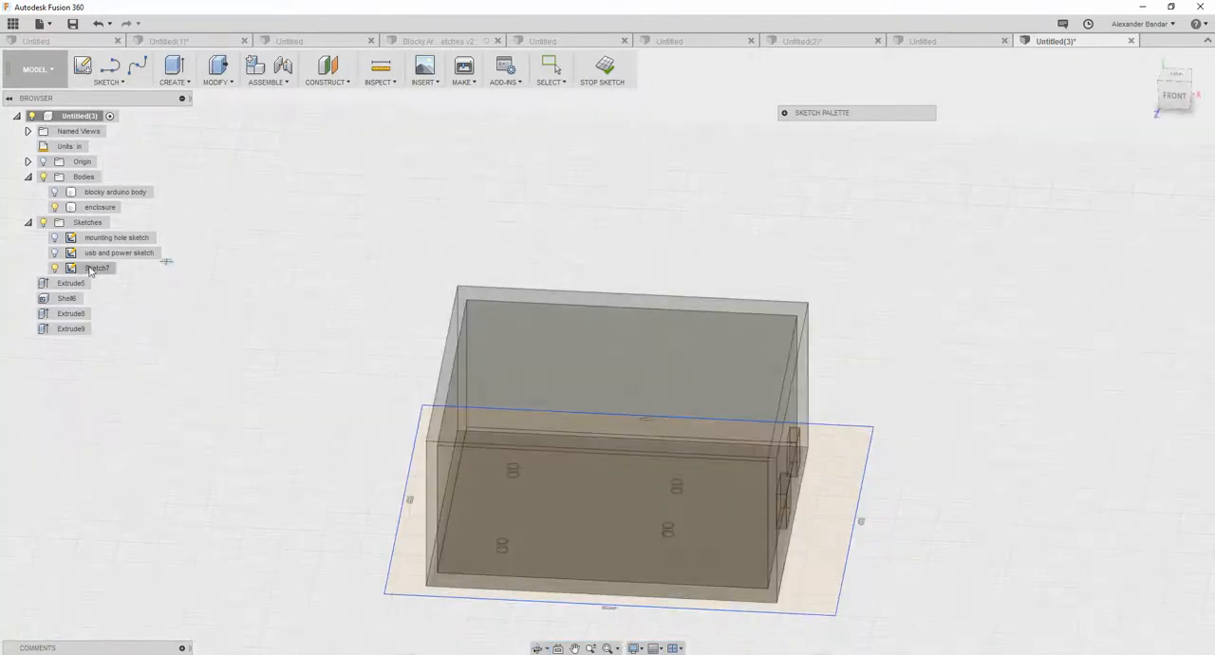
{"action": "left_click", "coordinate": [54, 267]}
{"action": "left_click", "coordinate": [55, 267]}
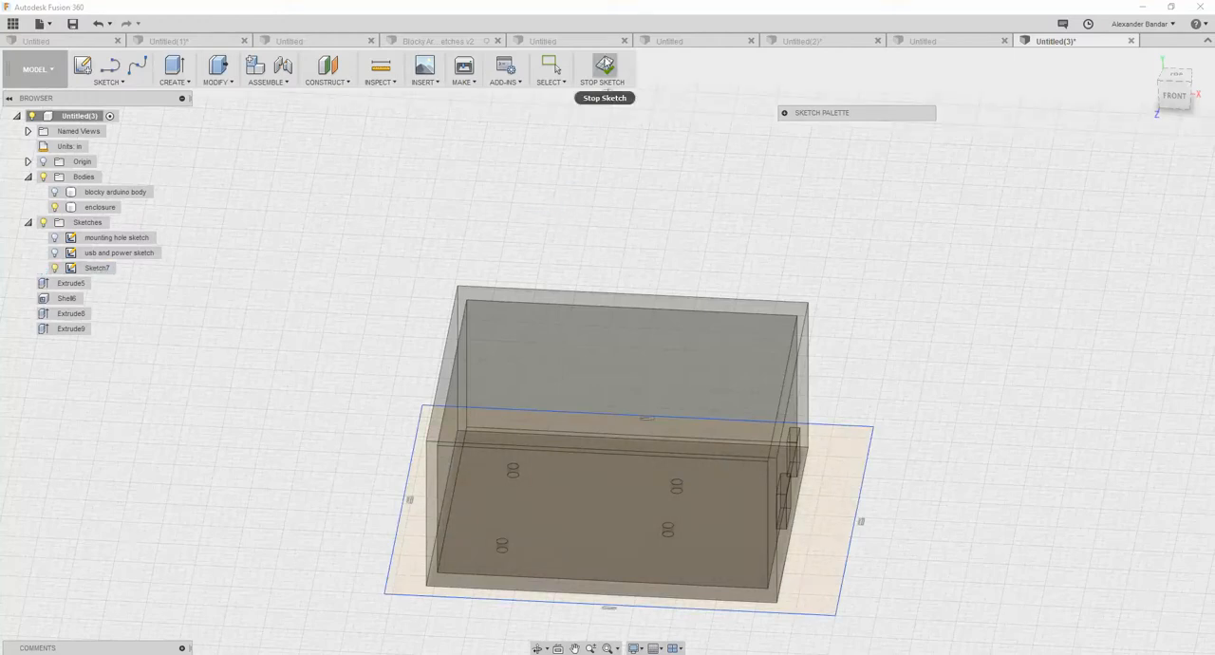
{"action": "left_click", "coordinate": [602, 67]}
- Create a construction plane offset 1.00 in upward from the new rectangle sketch
{"action": "right_click", "coordinate": [100, 269]}
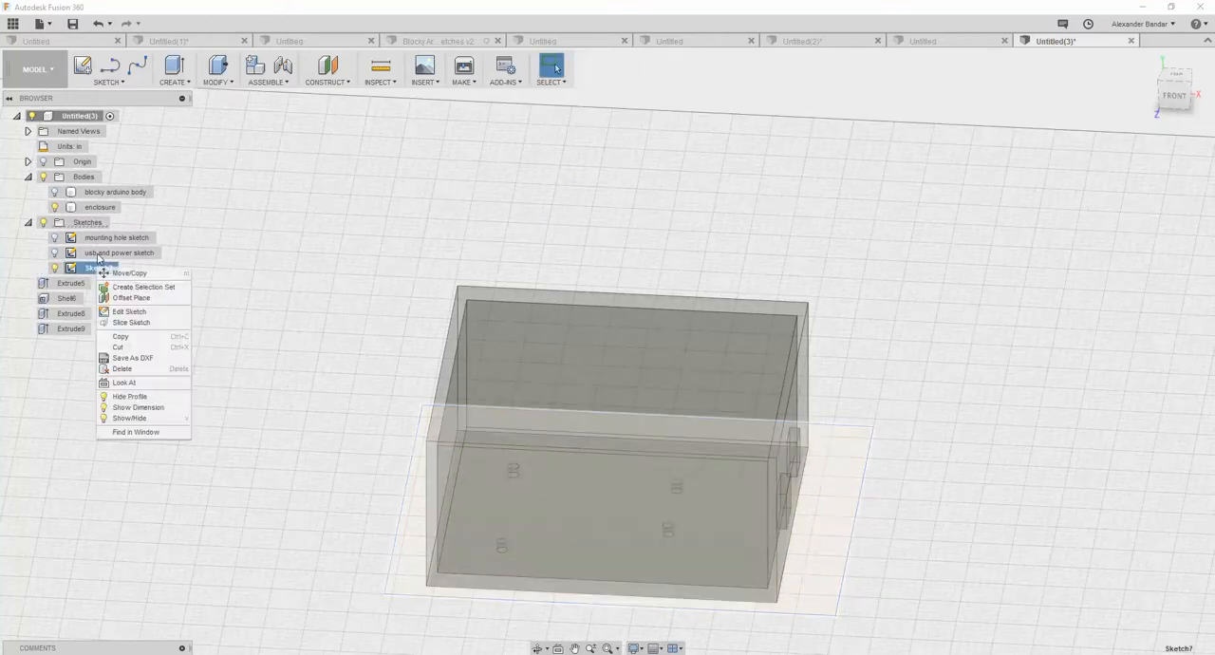
{"action": "left_click", "coordinate": [131, 298]}
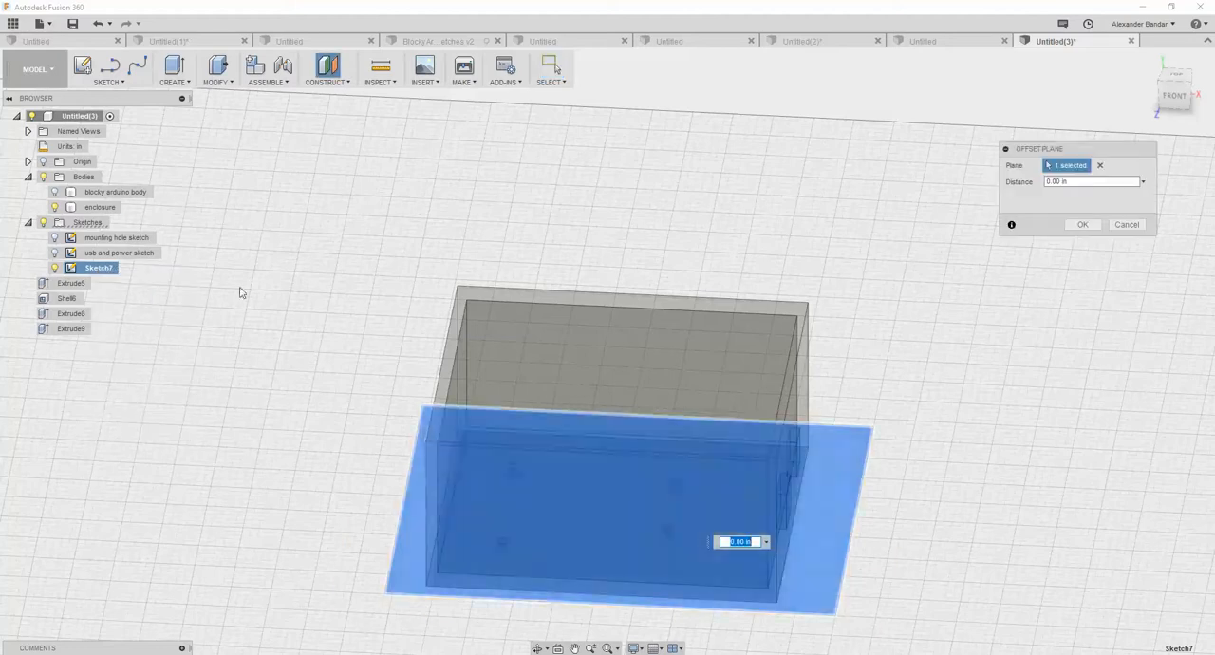
{"action": "left_click_drag", "start_coordinate": [628, 498], "coordinate": [628, 428]}
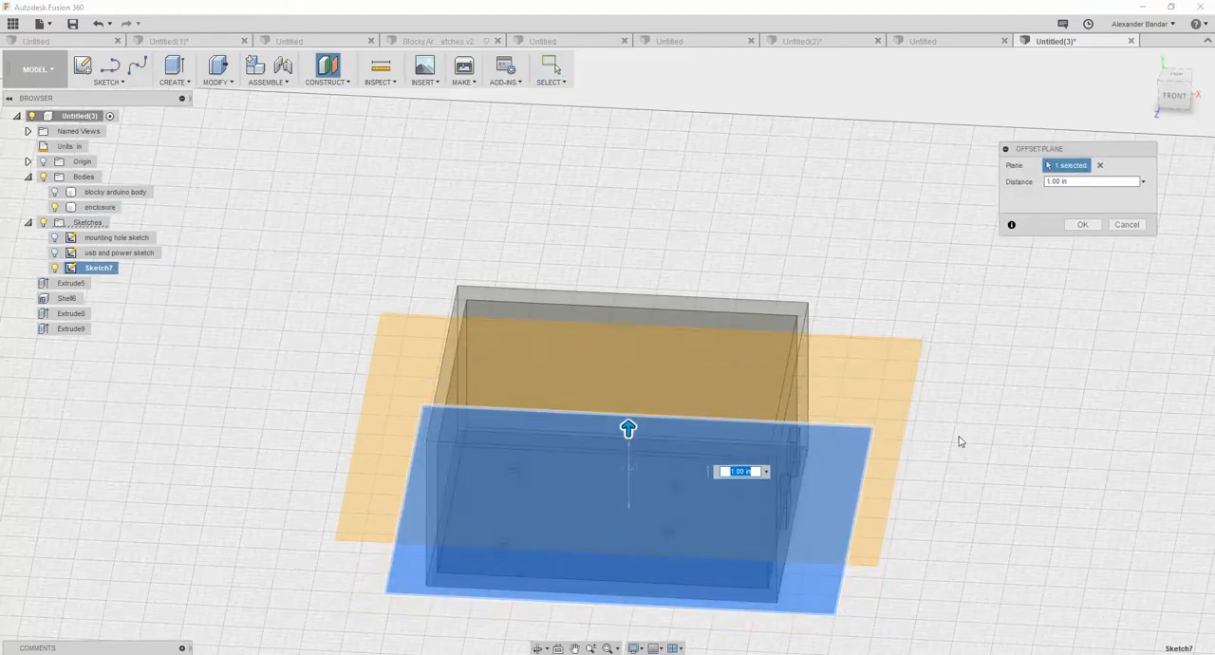
{"action": "middle_click_drag", "start_coordinate": [972, 443], "coordinate": [998, 383], "text": "shift"}
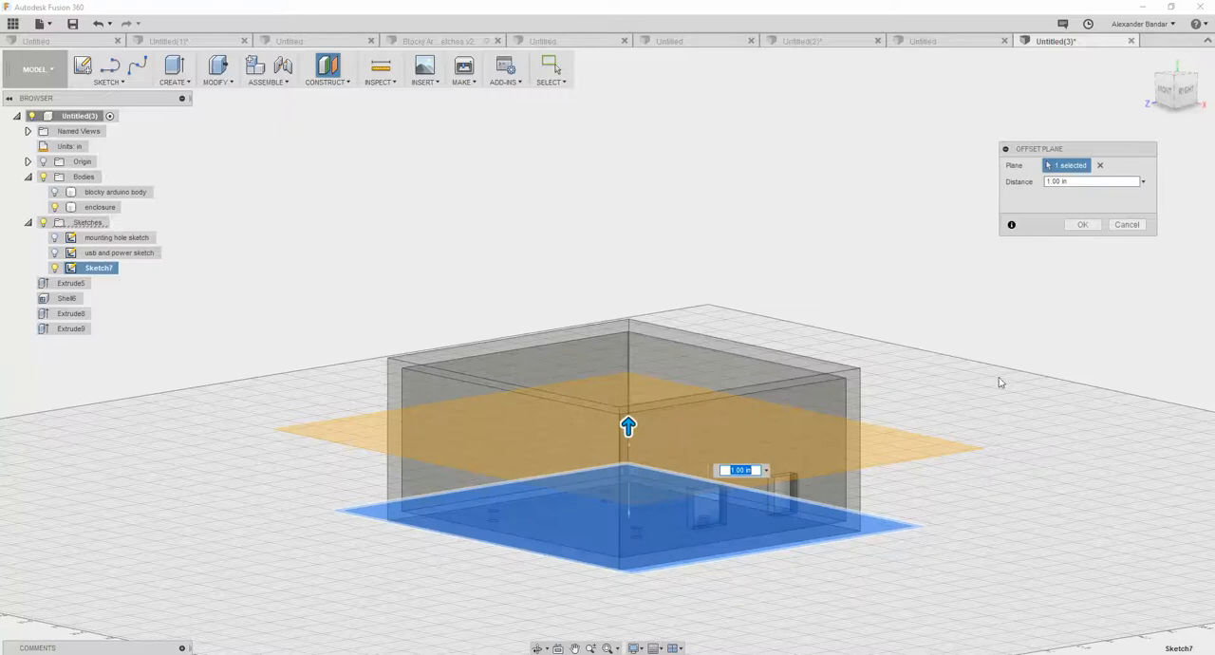
{"action": "left_click", "coordinate": [1078, 225]}
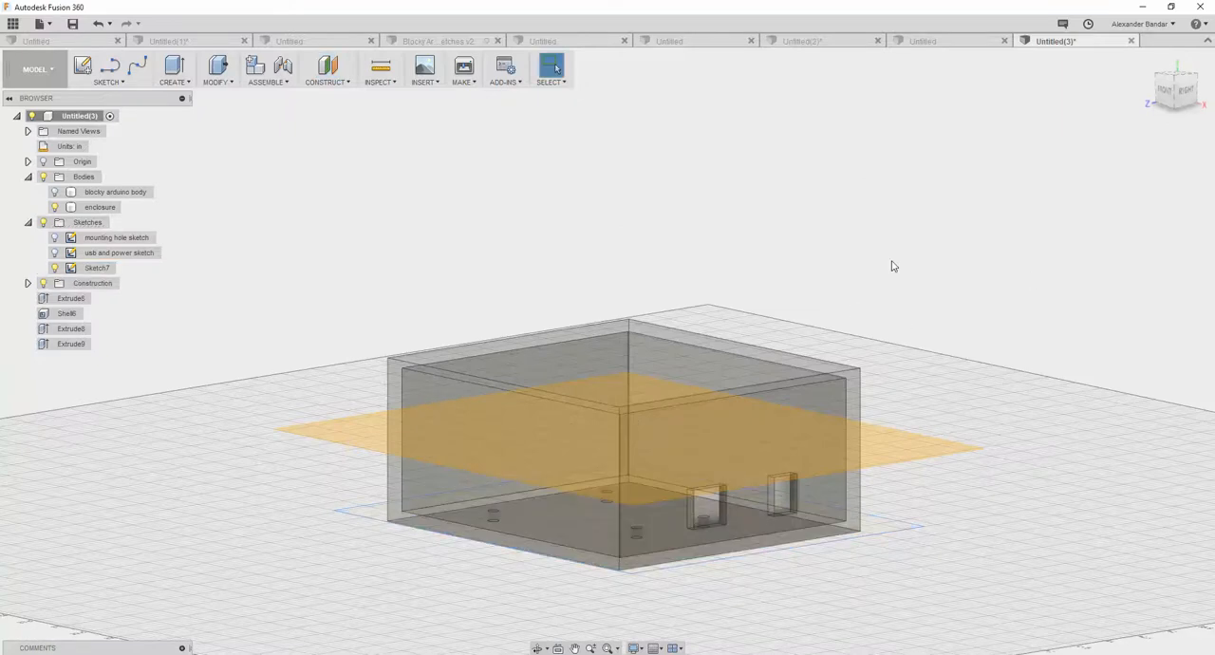
- Split the enclosure body with the offset plane as the splitting tool, and hide the construction geometry
{"action": "left_click", "coordinate": [228, 84]}
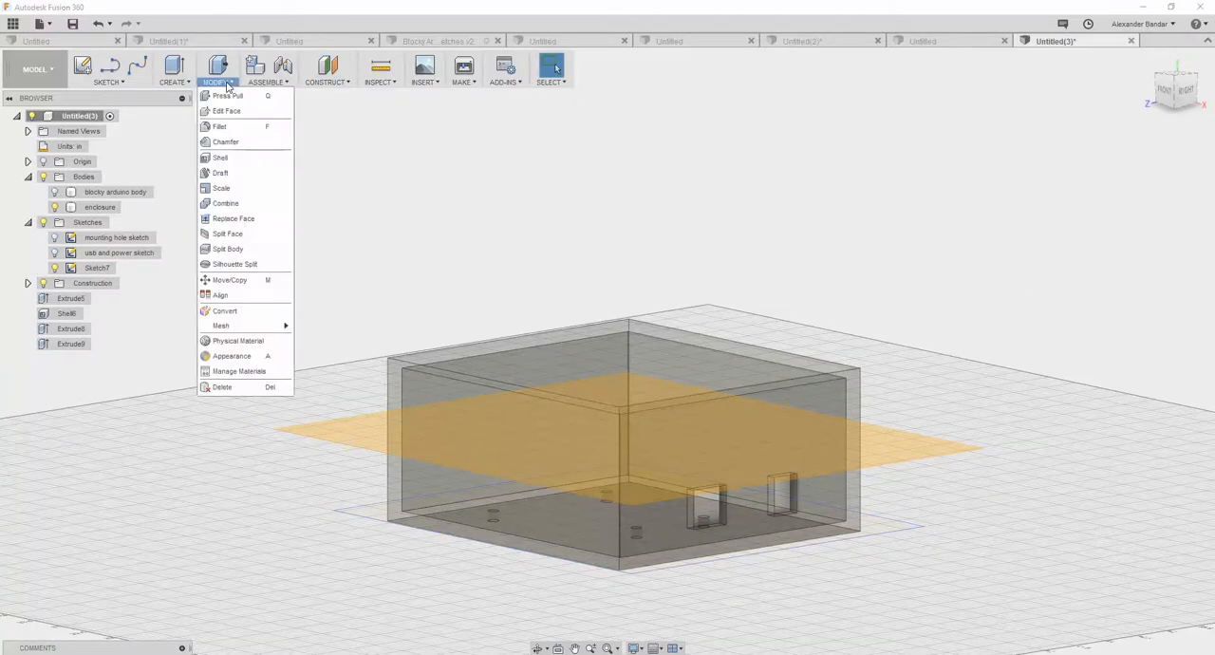
{"action": "left_click", "coordinate": [228, 249]}
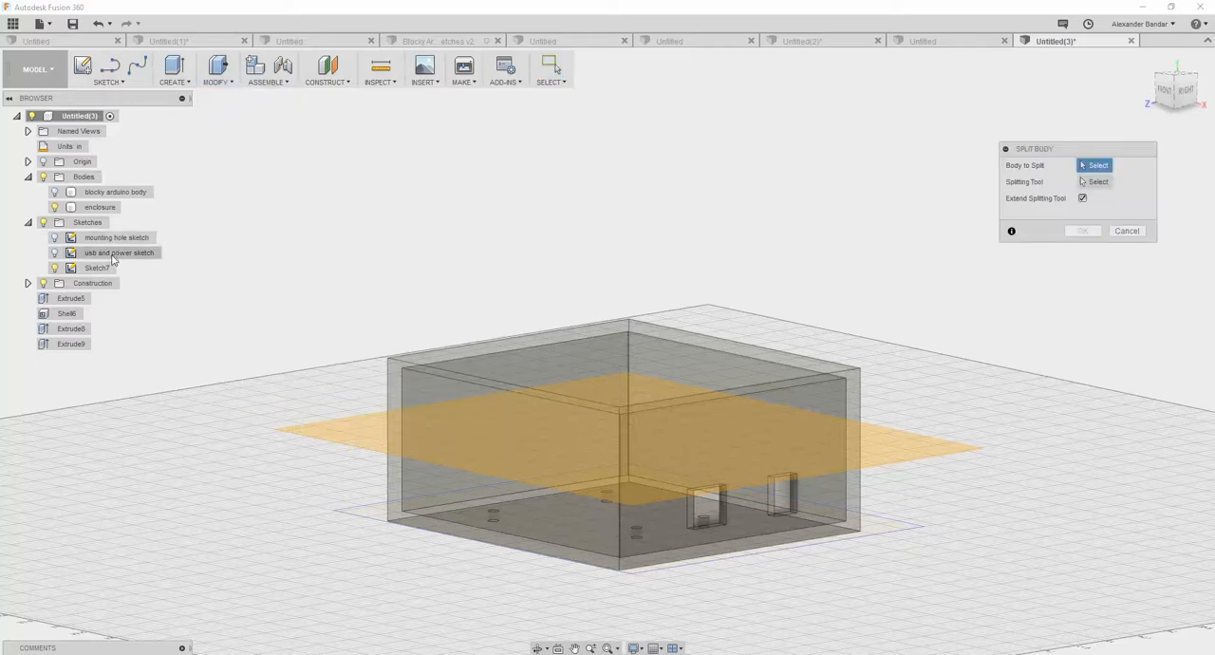
{"action": "left_click", "coordinate": [98, 207]}
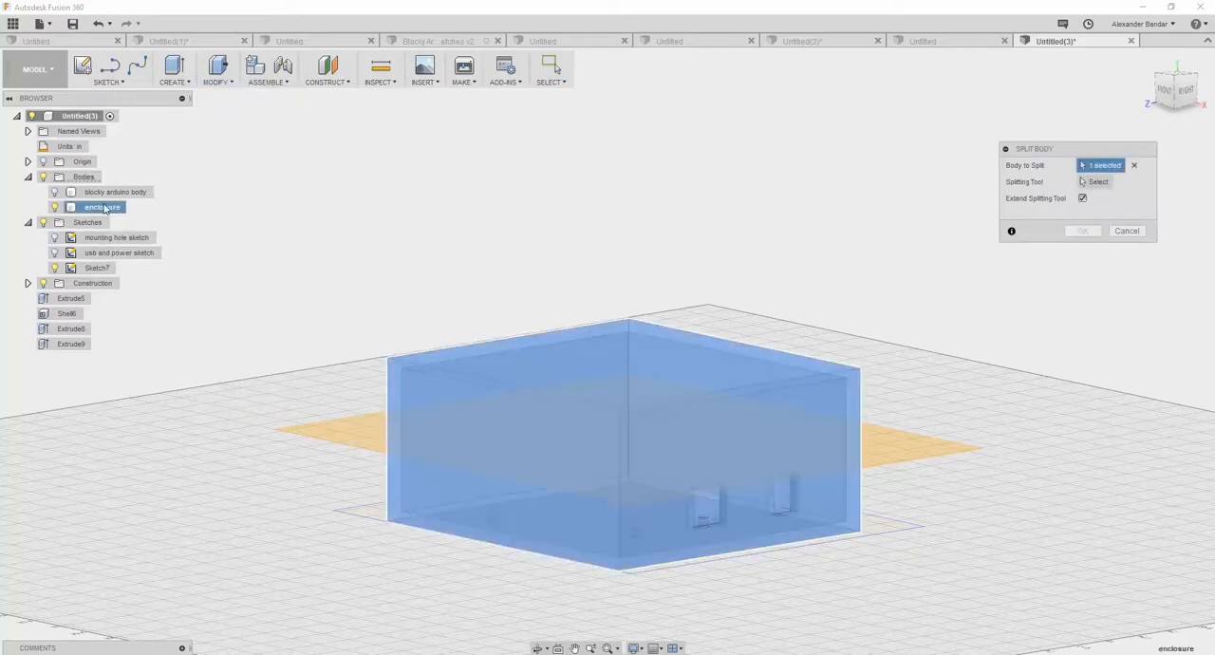
{"action": "left_click", "coordinate": [1096, 181]}
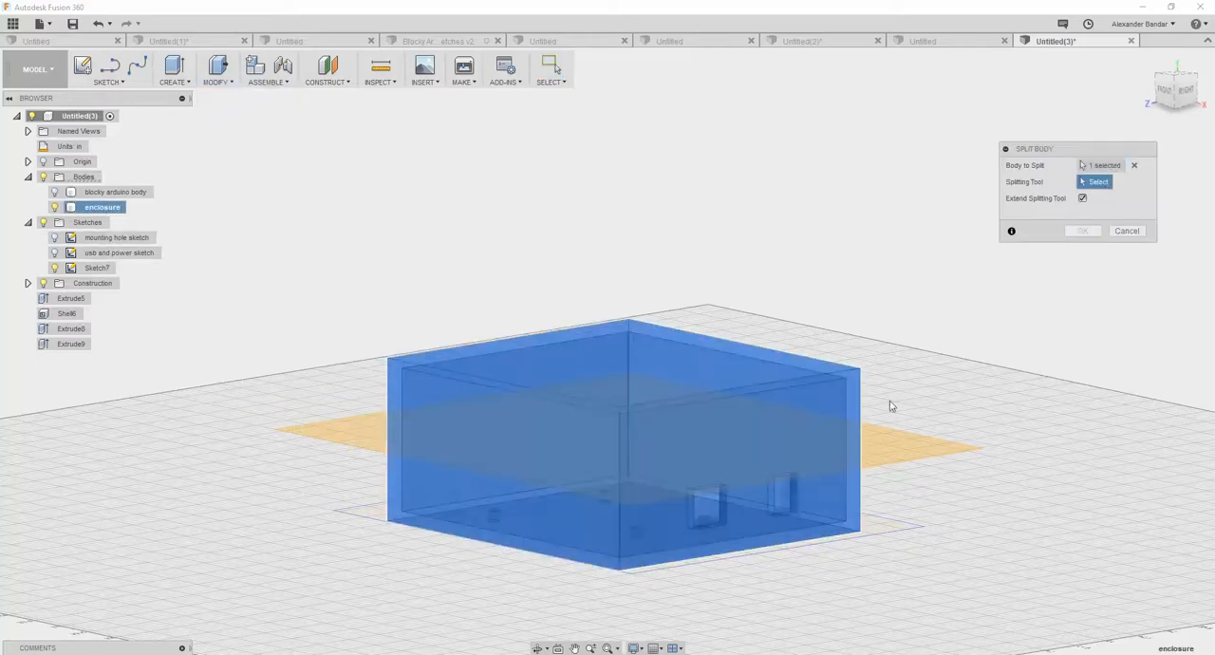
{"action": "left_click", "coordinate": [889, 453]}
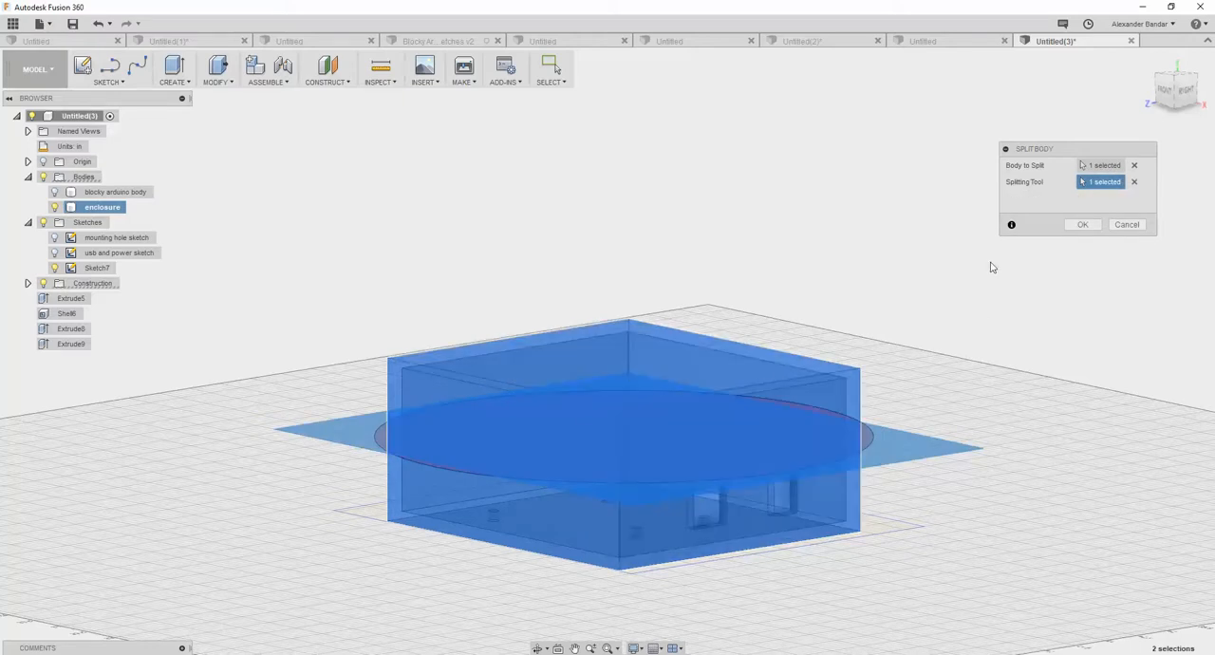
{"action": "left_click", "coordinate": [1083, 225]}
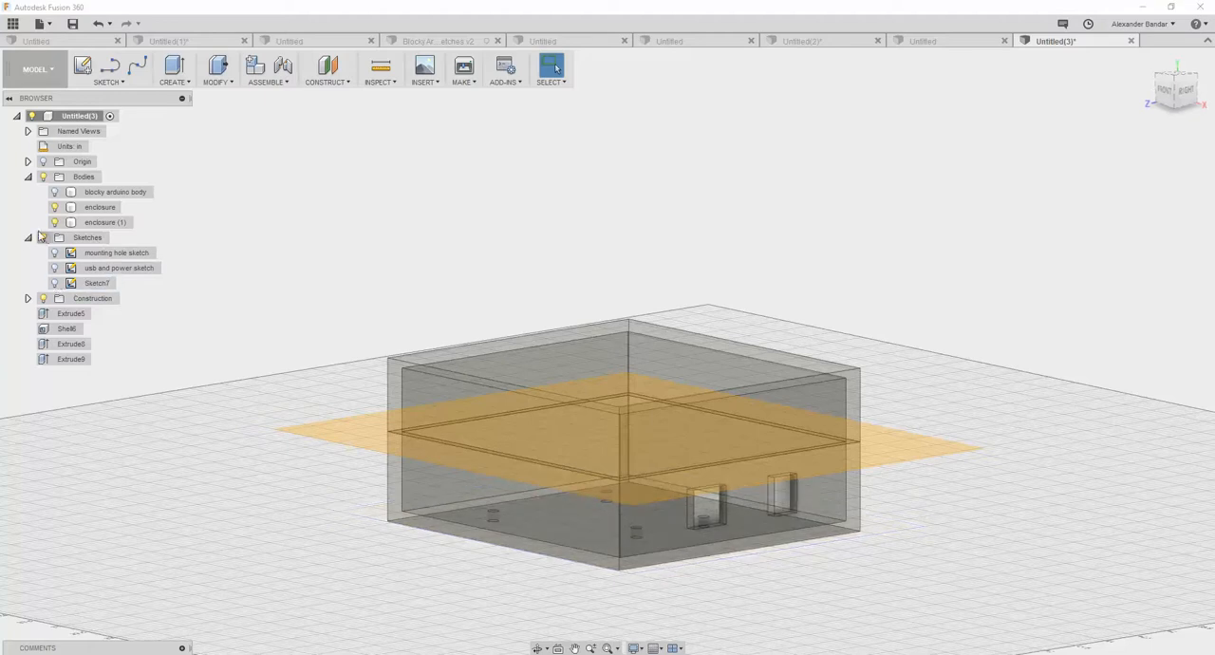
{"action": "left_click", "coordinate": [43, 298]}
- Rename the lower body of the split enclosure as "bottom half enclosure"
{"action": "mouse_move", "coordinate": [259, 317]}
{"action": "middle_mouse_down", "text": "shift"}
{"action": "mouse_move", "coordinate": [290, 295]}
{"action": "mouse_move", "coordinate": [225, 351]}
{"action": "mouse_move", "coordinate": [282, 378]}
{"action": "mouse_move", "coordinate": [296, 293]}
{"action": "mouse_move", "coordinate": [275, 315]}
{"action": "middle_mouse_up", "text": "shift"}
{"action": "double_click", "coordinate": [103, 207]}
{"action": "type", "text": "bottom half enclosure"}
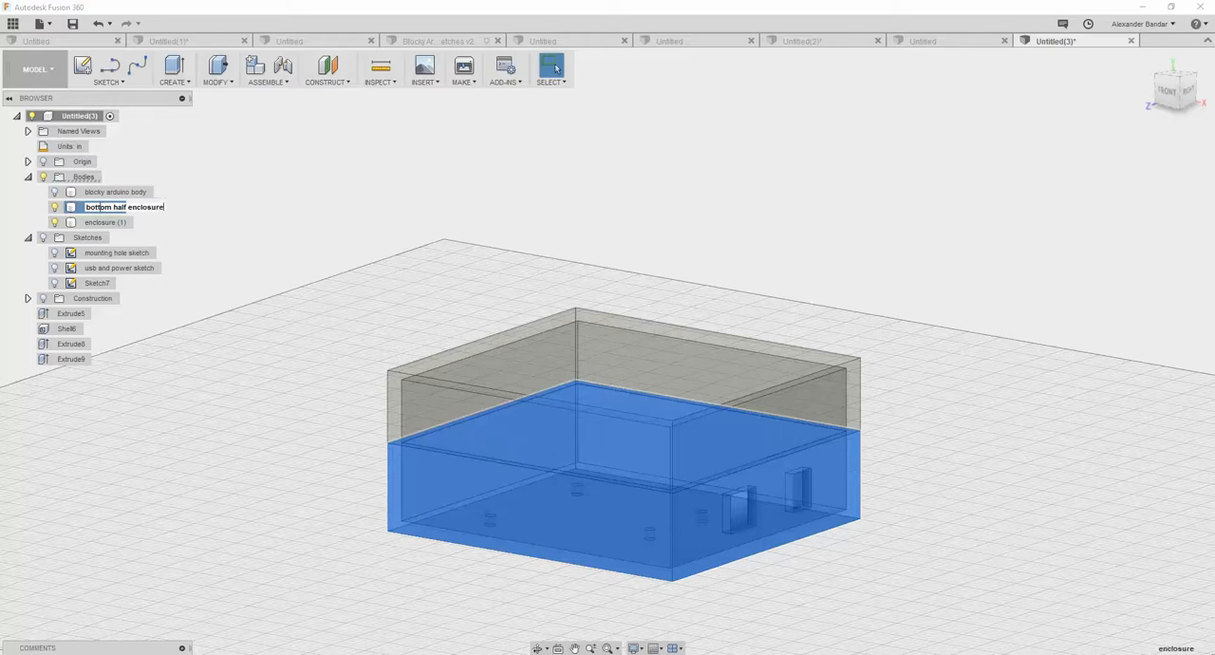
{"action": "key", "text": "Return"}
- Rename the upper body of the split enclosure as "top half enclosure"
{"action": "left_click", "coordinate": [106, 221]}
{"action": "right_click", "coordinate": [107, 222]}
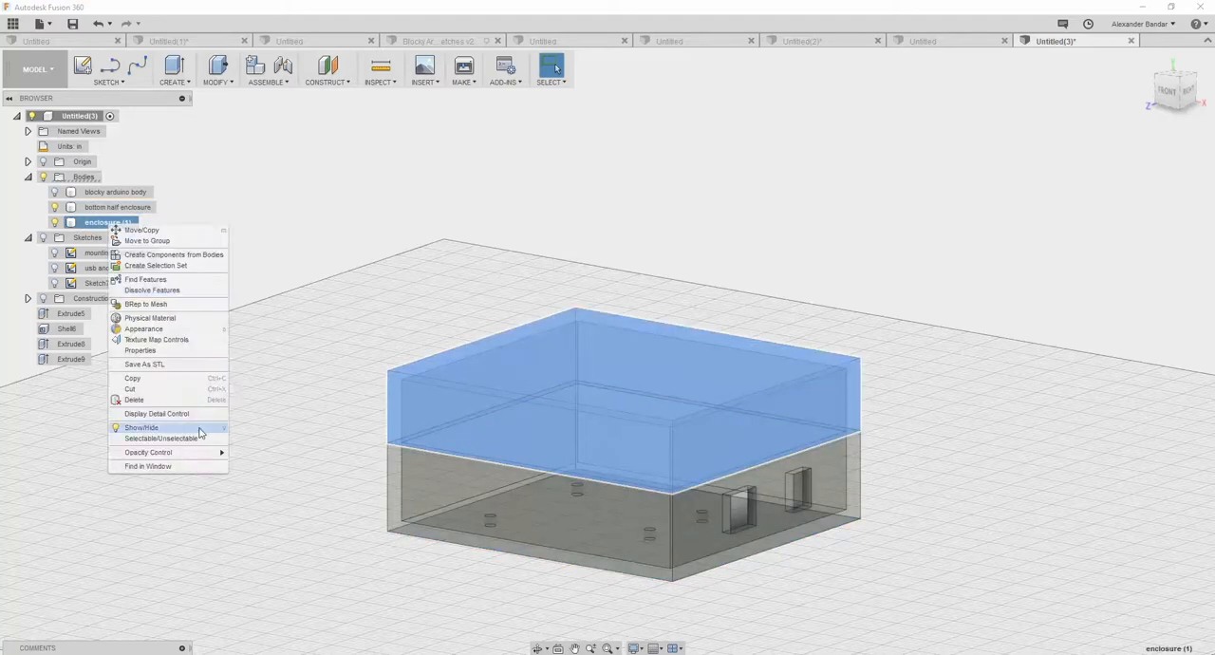
{"action": "key", "text": "Escape"}
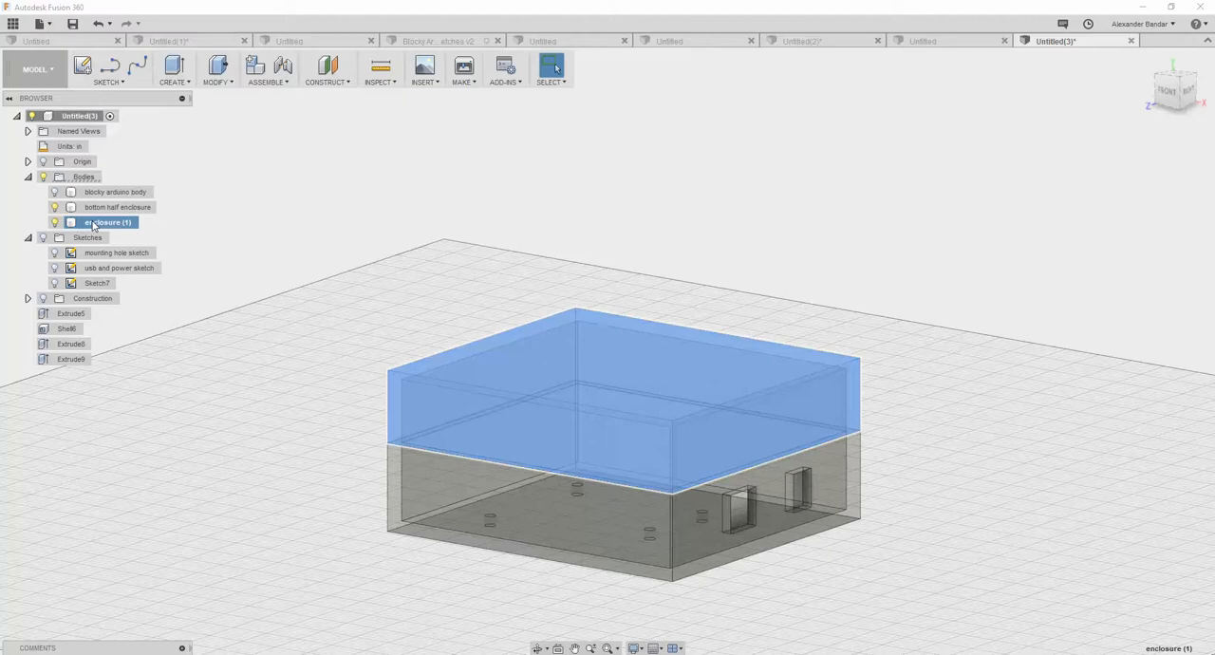
{"action": "double_click", "coordinate": [101, 223]}
{"action": "key", "text": "BackSpace"}
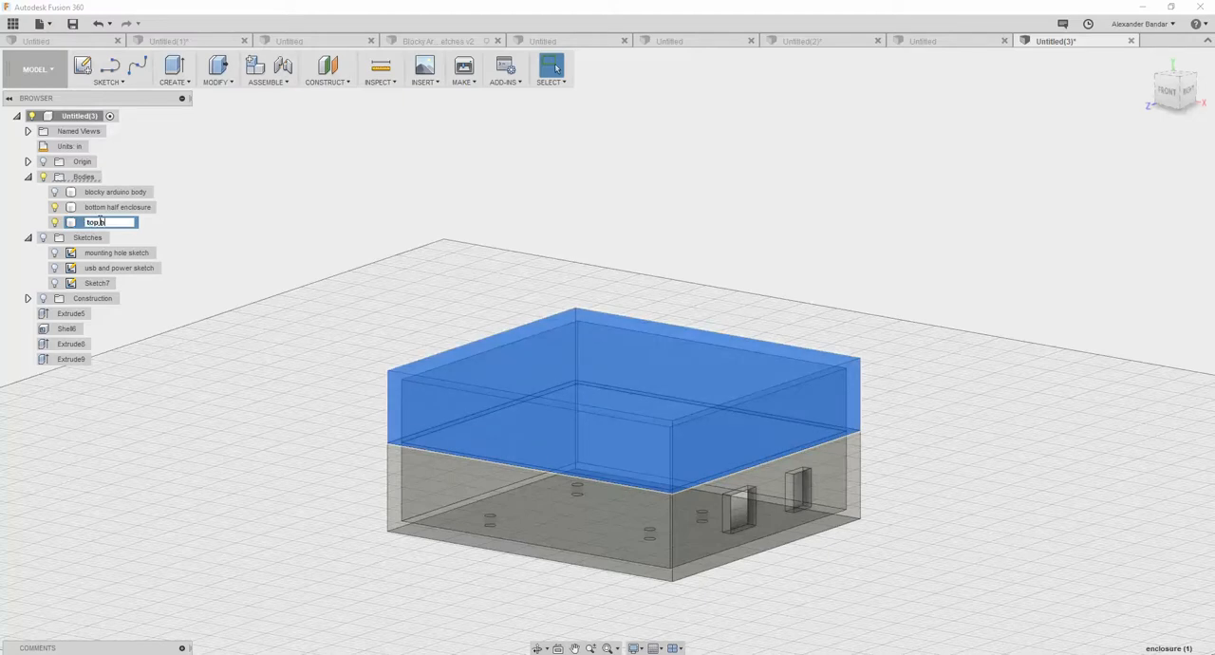
{"action": "type", "text": "top half enclosure"}
{"action": "key", "text": "Return"}
- Move the top half enclosure body straight up so it is separated from the bottom half
{"action": "left_click", "coordinate": [107, 210]}
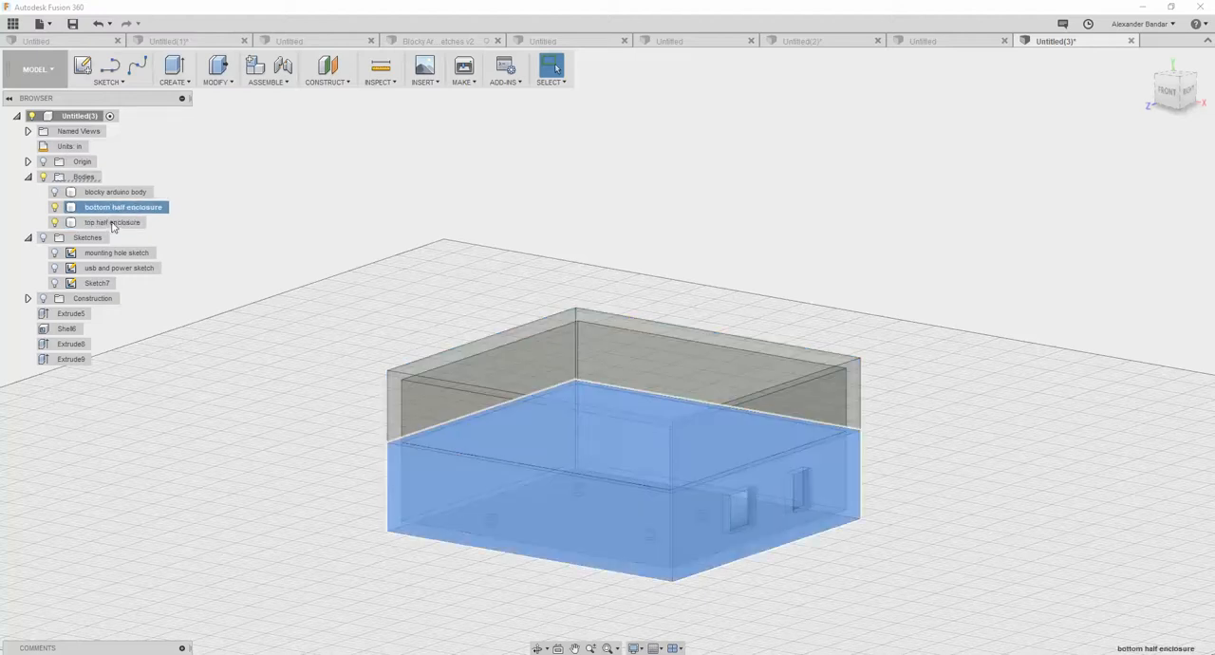
{"action": "left_click", "coordinate": [114, 224]}
{"action": "right_click", "coordinate": [114, 224]}
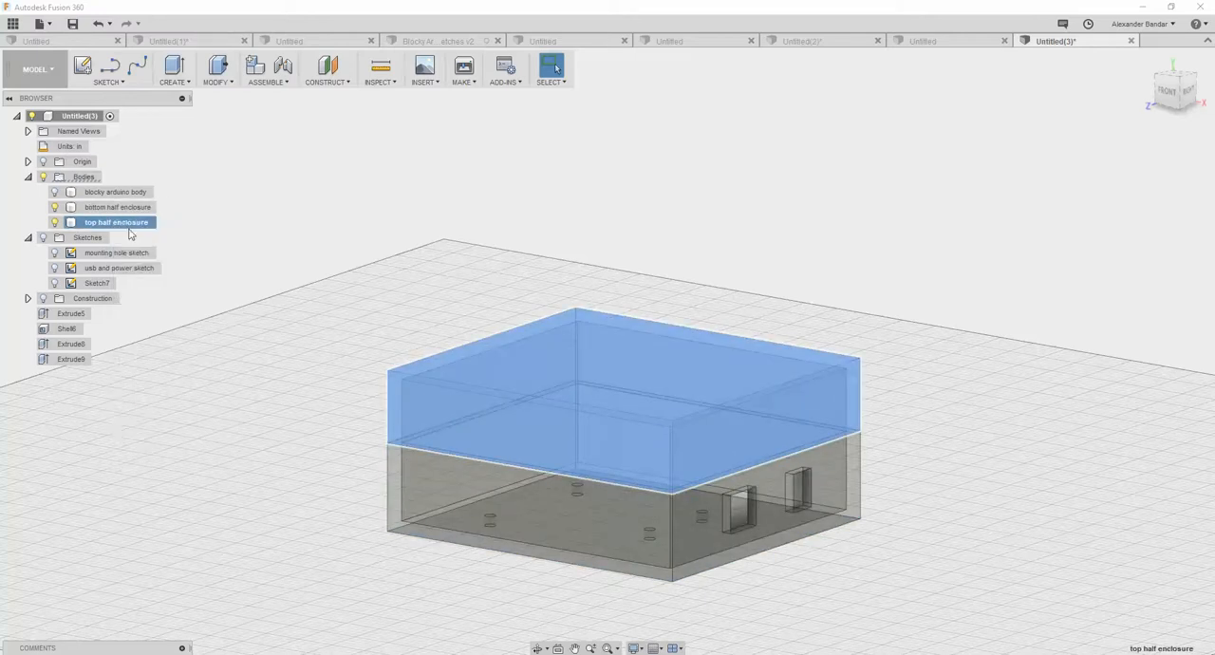
{"action": "left_click", "coordinate": [209, 231]}
{"action": "left_click_drag", "start_coordinate": [574, 342], "coordinate": [574, 230]}
{"action": "left_click", "coordinate": [1073, 367]}
- Set the opacity of both the top half and bottom half enclosure bodies to 100%
{"action": "right_click", "coordinate": [128, 224]}
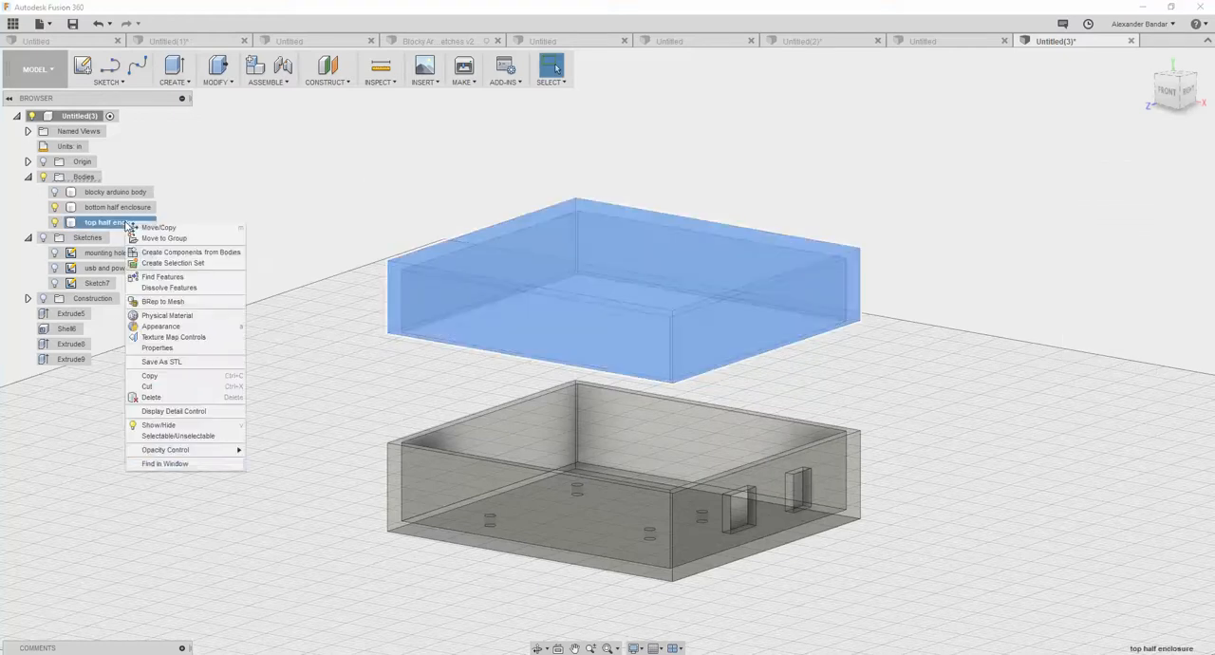
{"action": "mouse_move", "coordinate": [219, 450]}
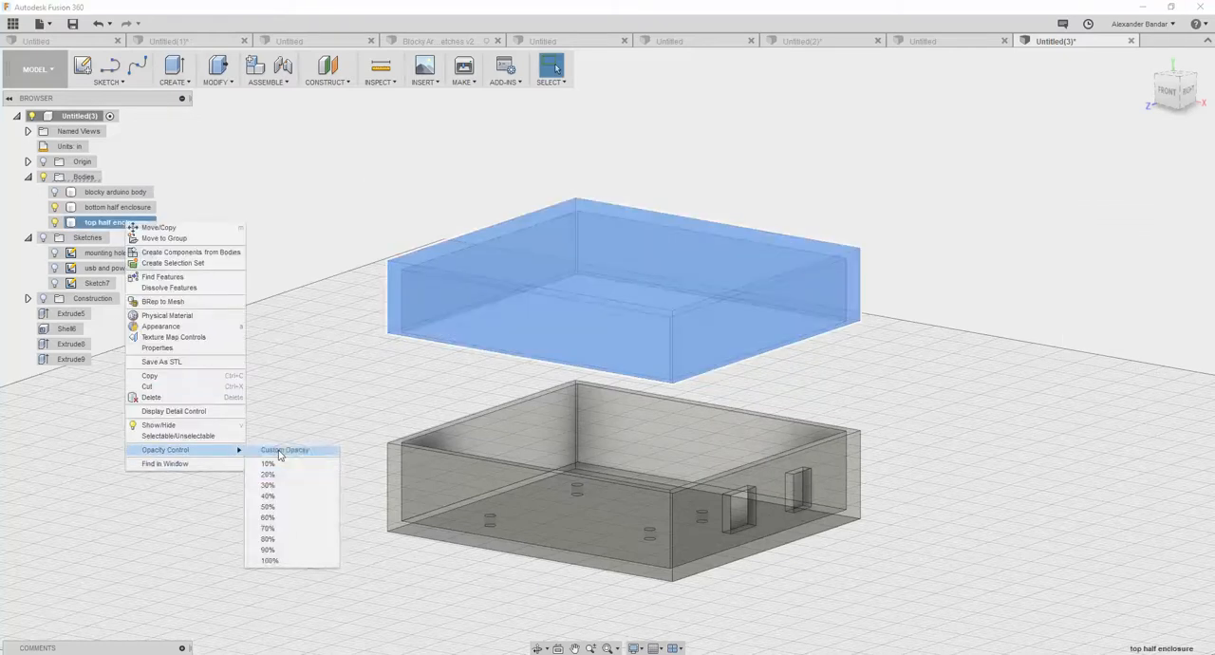
{"action": "left_click", "coordinate": [306, 567]}
{"action": "left_click", "coordinate": [107, 207]}
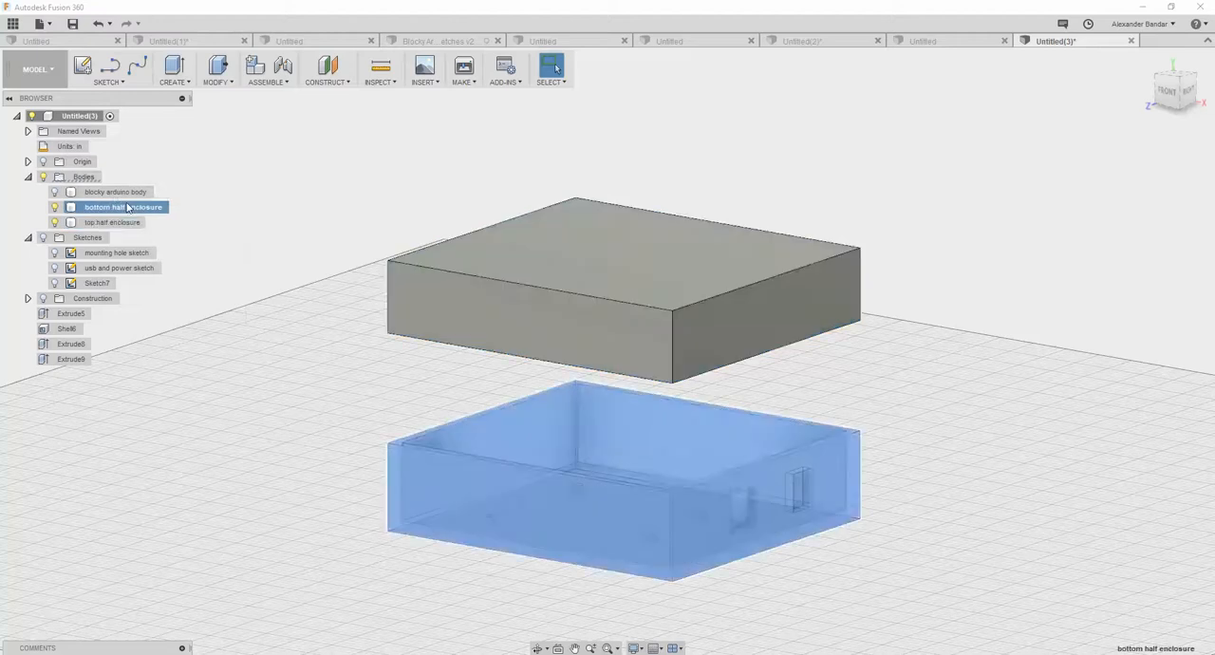
{"action": "right_click", "coordinate": [128, 206]}
{"action": "mouse_move", "coordinate": [225, 432]}
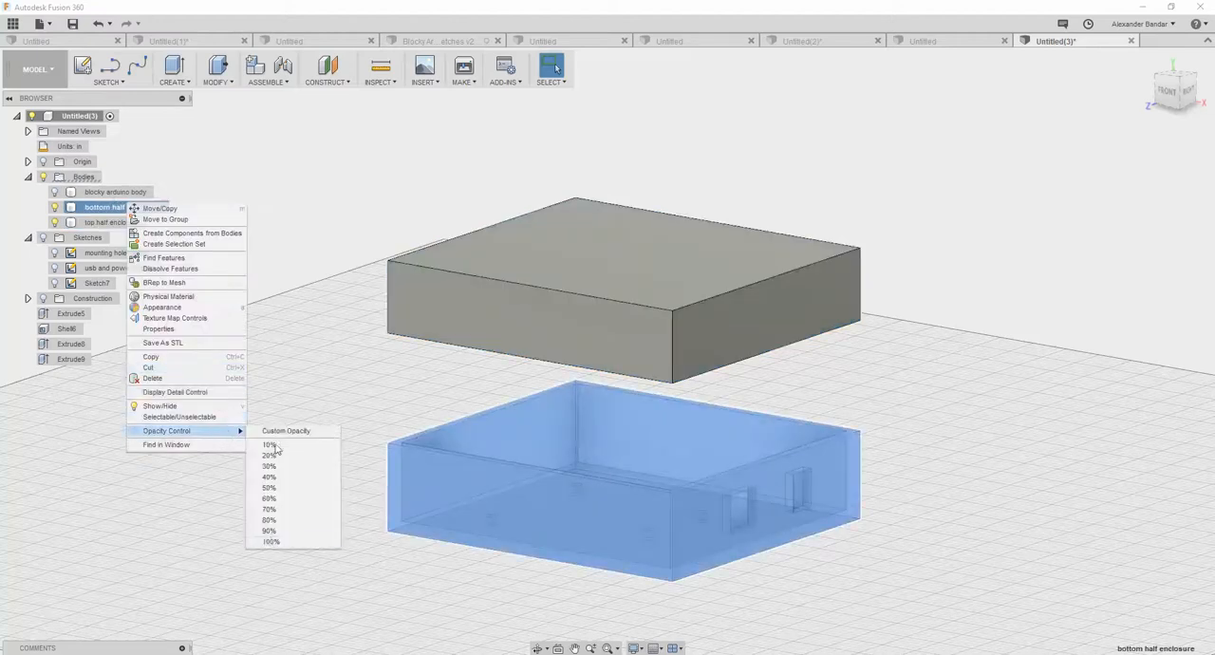
{"action": "left_click", "coordinate": [275, 541]}
{"action": "mouse_move", "coordinate": [266, 336]}
{"action": "middle_mouse_down", "text": "shift"}
{"action": "mouse_move", "coordinate": [296, 267]}
{"action": "mouse_move", "coordinate": [238, 302]}
{"action": "mouse_move", "coordinate": [213, 353]}
{"action": "mouse_move", "coordinate": [272, 385]}
{"action": "mouse_move", "coordinate": [293, 347]}
{"action": "mouse_move", "coordinate": [241, 318]}
{"action": "mouse_move", "coordinate": [282, 380]}
{"action": "mouse_move", "coordinate": [260, 383]}
{"action": "mouse_move", "coordinate": [212, 320]}
{"action": "mouse_move", "coordinate": [261, 363]}
{"action": "mouse_move", "coordinate": [248, 345]}
{"action": "middle_mouse_up", "text": "shift"}
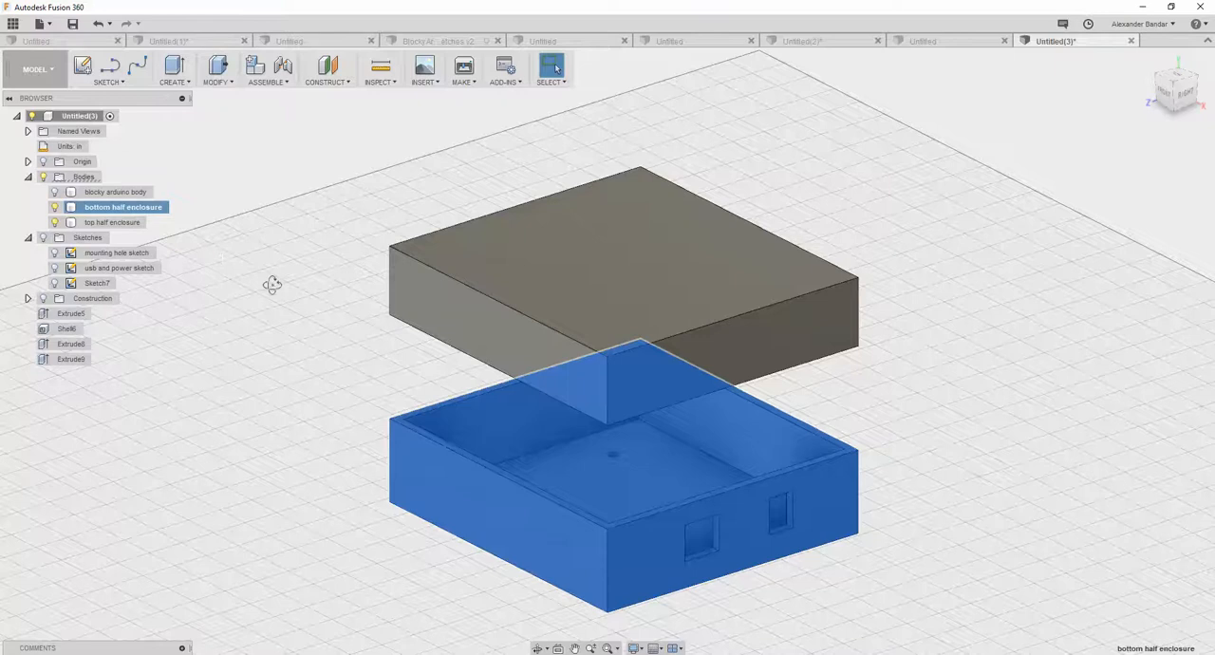
{"action": "middle_click_drag", "start_coordinate": [272, 286], "coordinate": [288, 257], "text": "shift"}
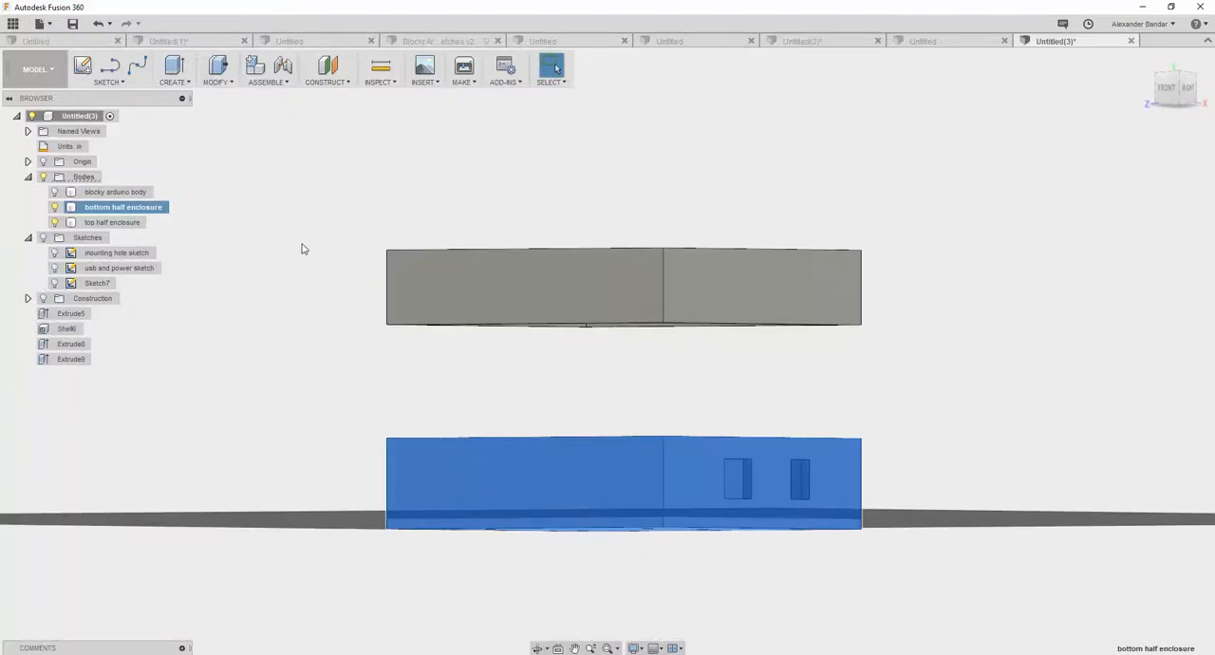